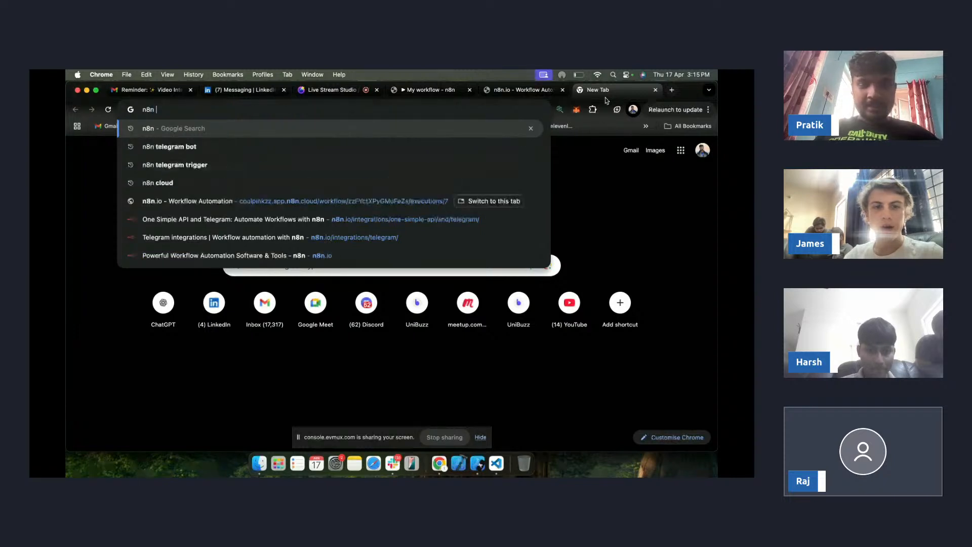
- Search Google for n8n, and return to the open My workflow editor
key("Return")
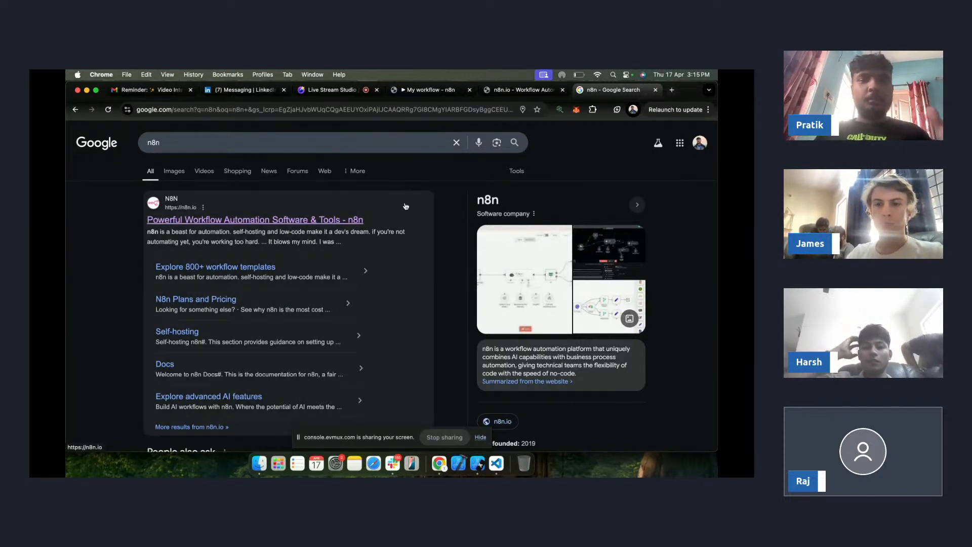
left_click(428, 91)
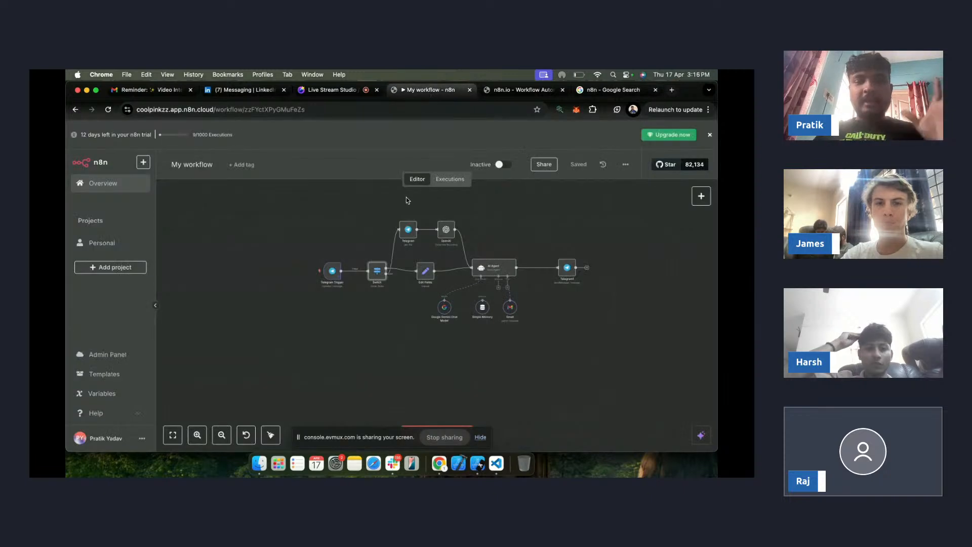
- Examine the overall layout of My workflow on the canvas and the node categories available for adding
scroll(374, 292, "right", 2)
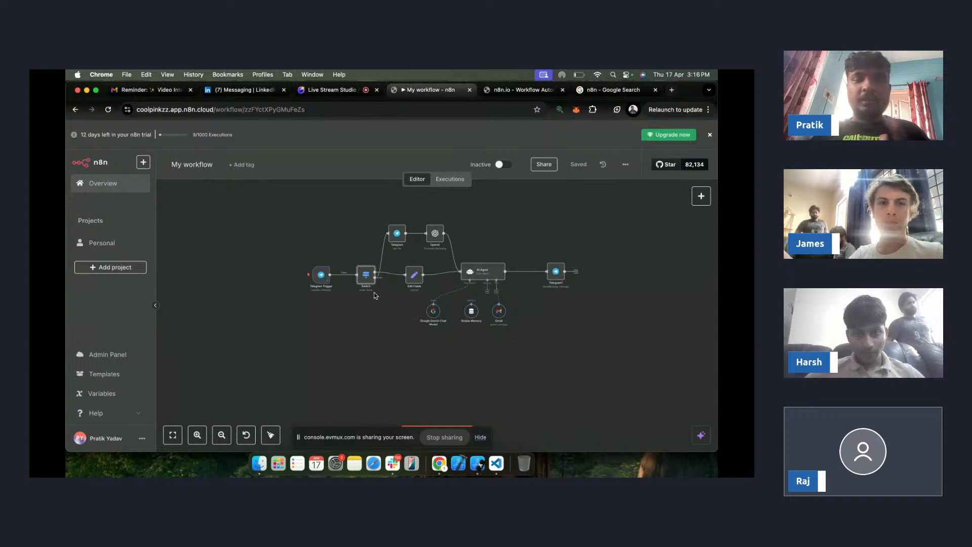
scroll(375, 296, "right", 3)
scroll(374, 296, "up", 2)
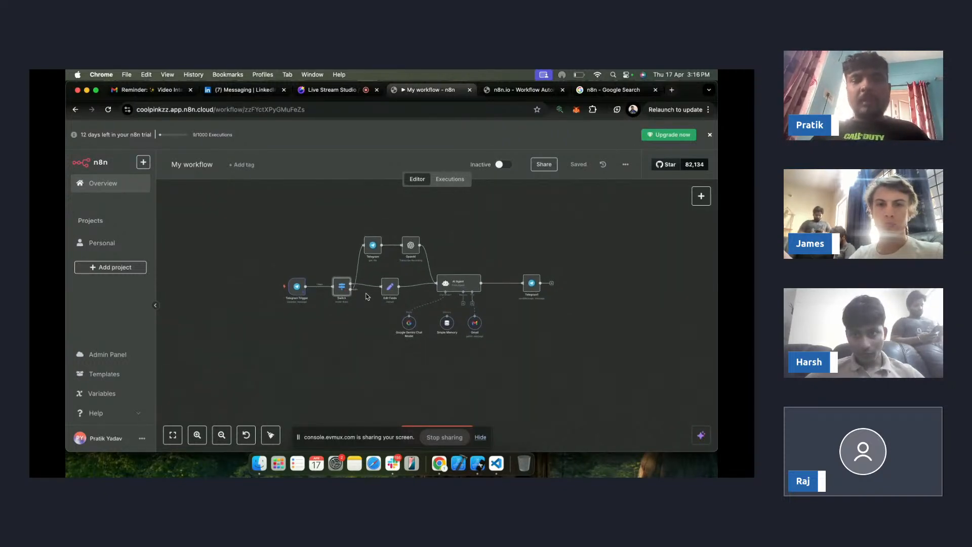
scroll(368, 296, "up", 3)
scroll(367, 297, "up", 1)
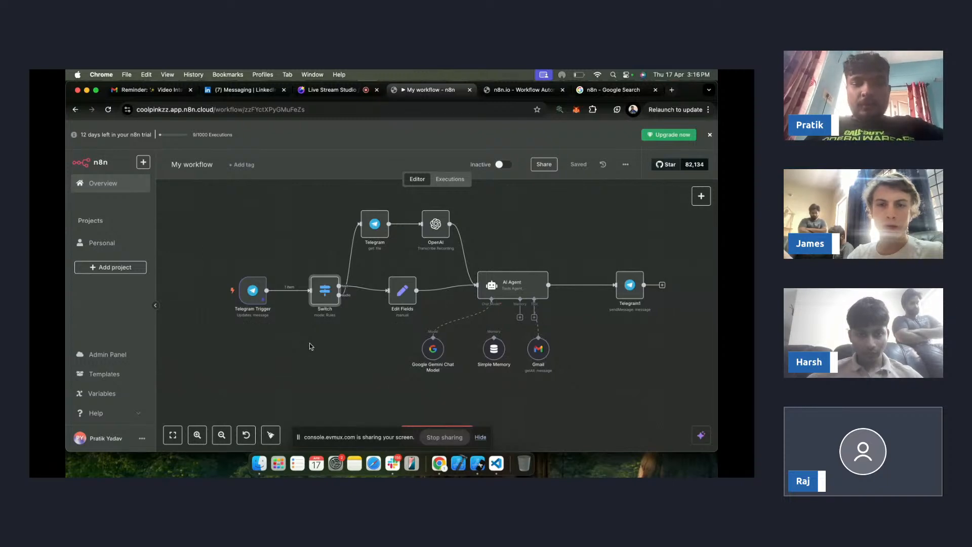
scroll(309, 344, "up", 1)
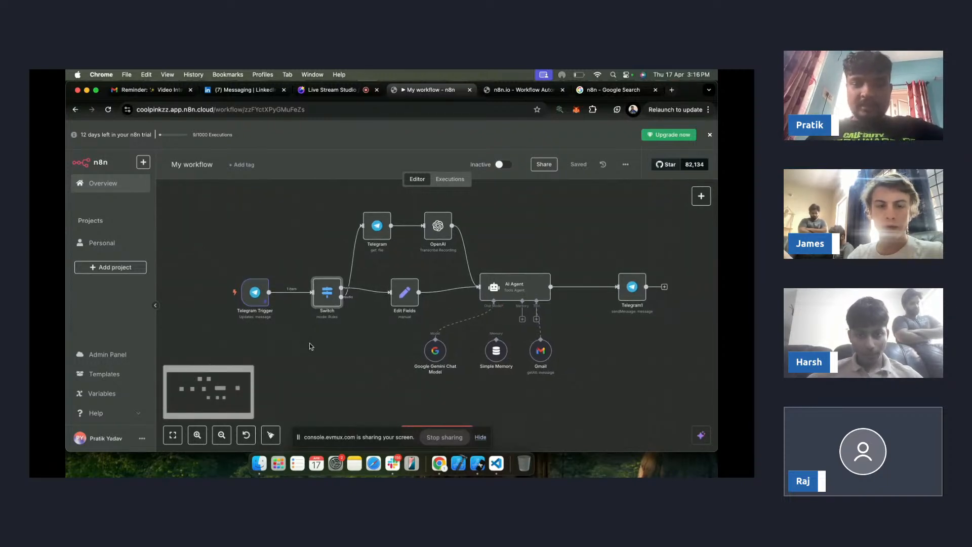
left_click(701, 196)
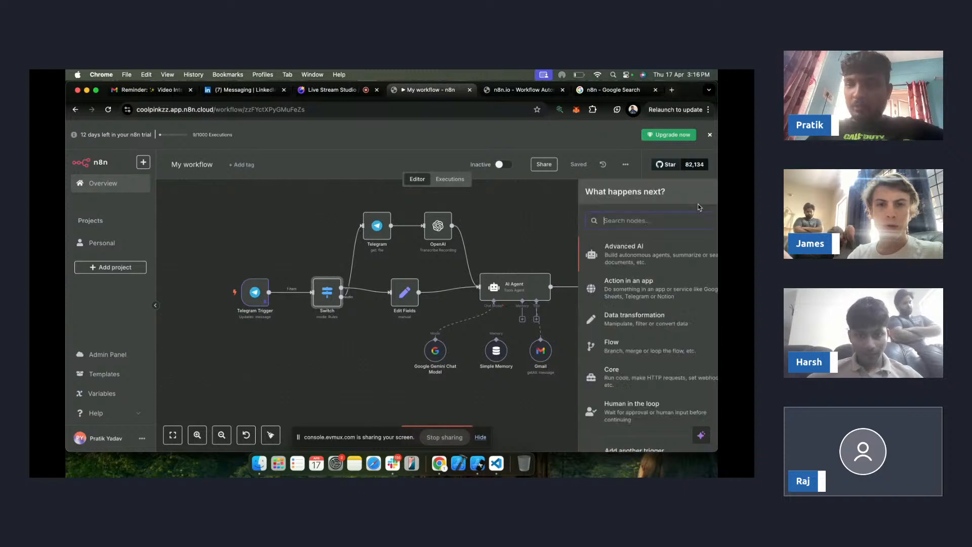
left_click(518, 216)
- Examine the workflow path from the Telegram Trigger through the AI Agent and its model, memory and Gmail tool to the Telegram1 node
scroll(420, 263, "down", 4)
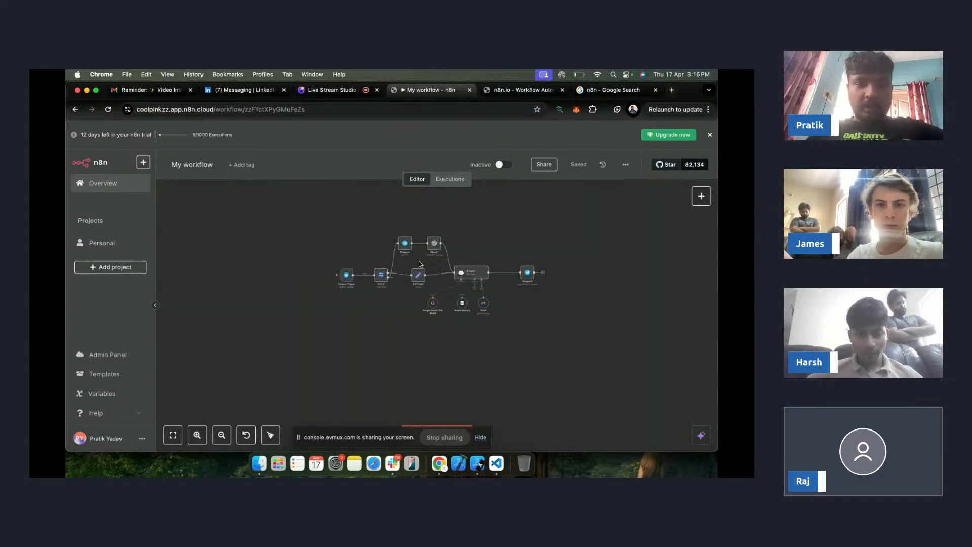
scroll(378, 266, "up", 5)
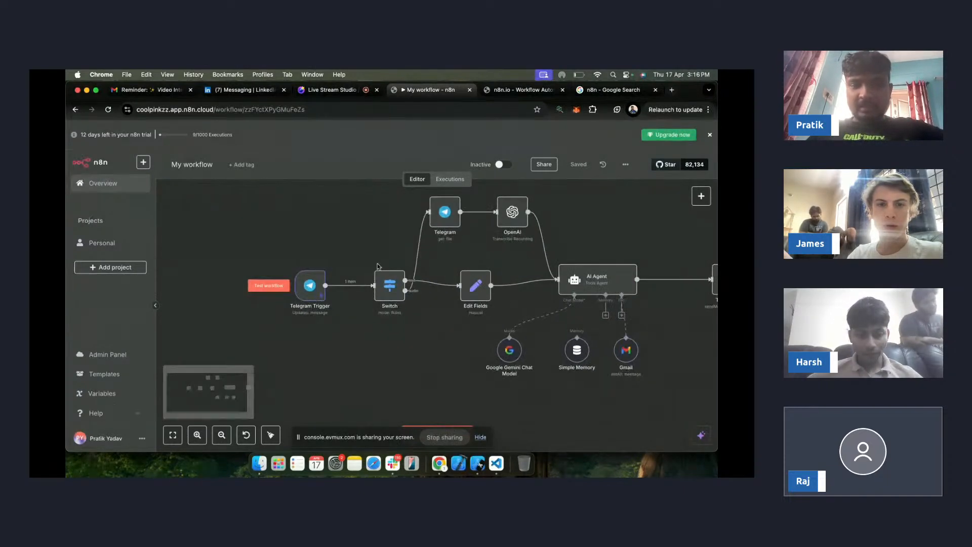
scroll(484, 296, "down", 3)
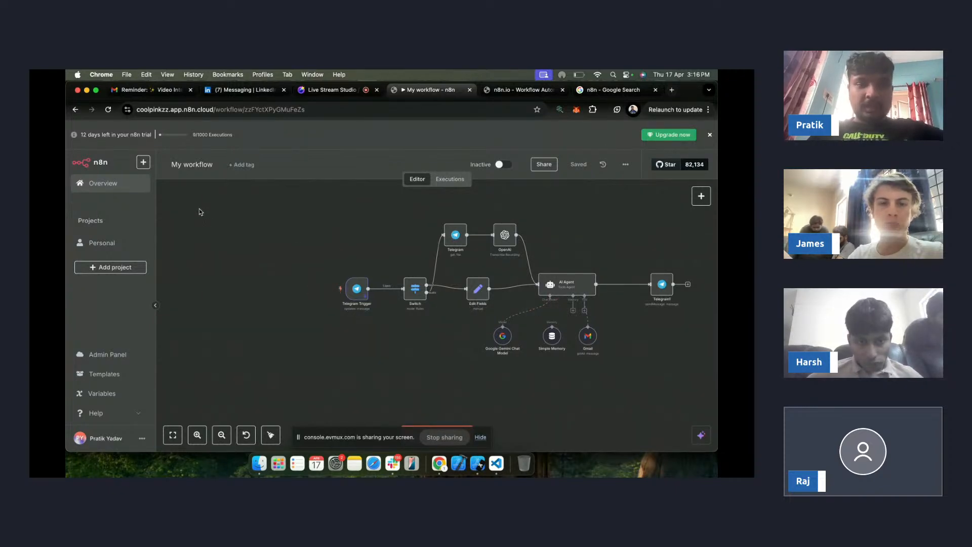
scroll(357, 289, "up", 3)
scroll(357, 289, "down", 5)
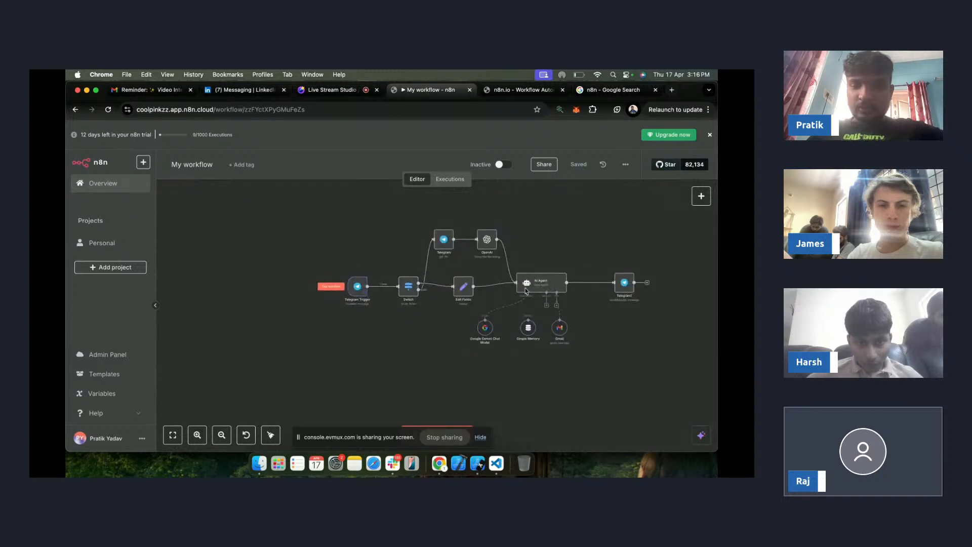
scroll(526, 291, "up", 5)
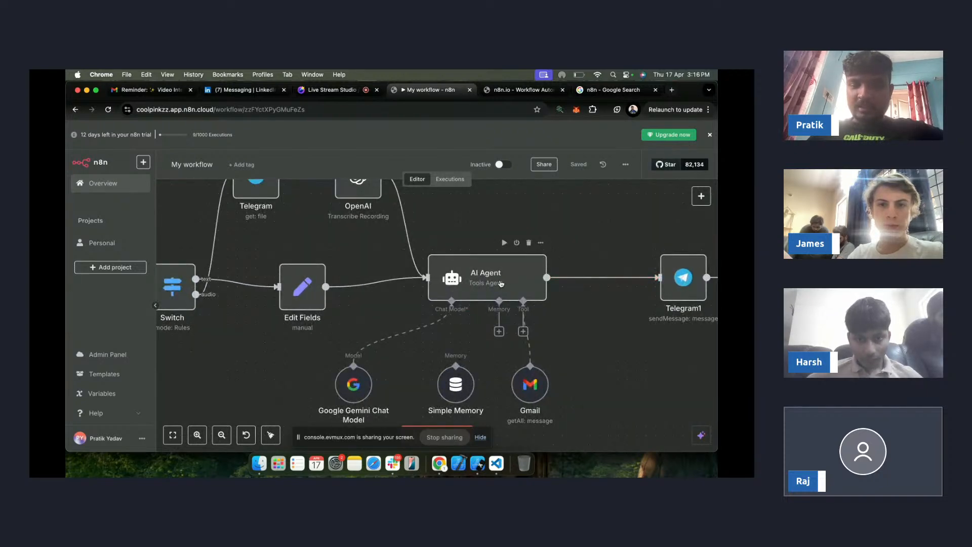
scroll(501, 283, "down", 5)
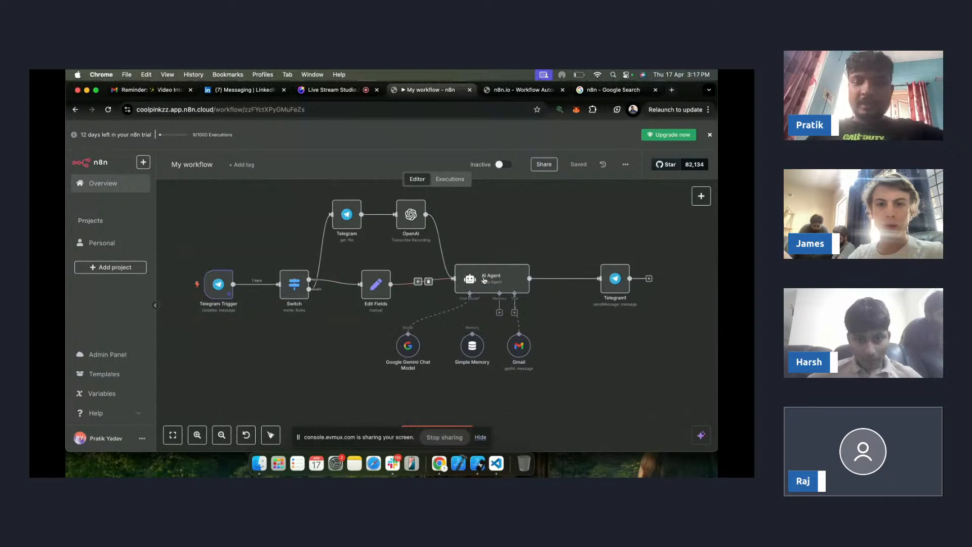
scroll(501, 284, "up", 2)
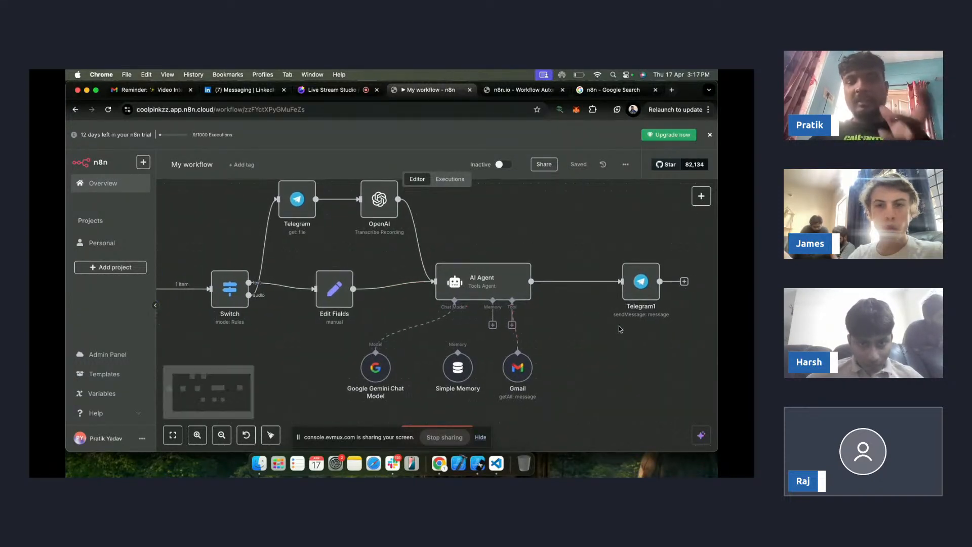
scroll(619, 327, "right", 3)
scroll(619, 329, "left", 3)
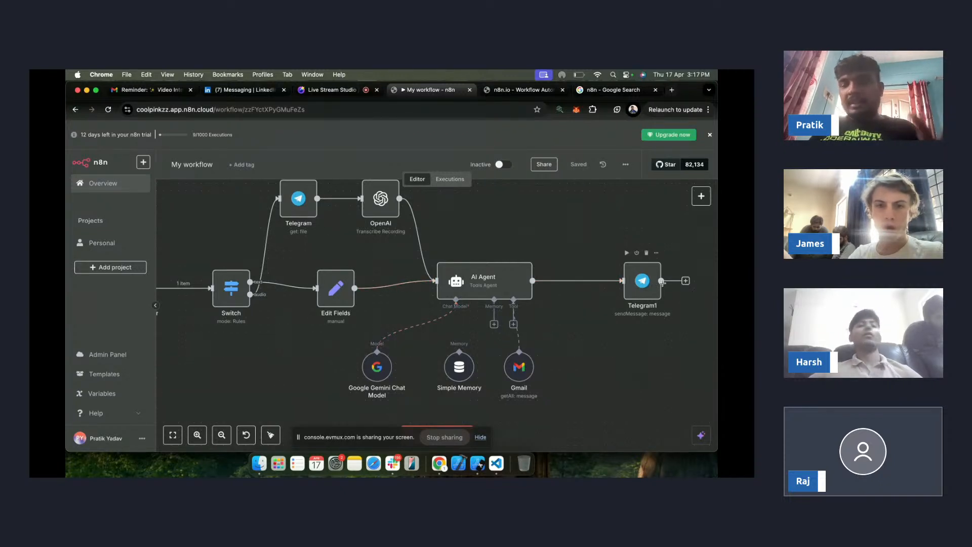
scroll(643, 297, "right", 1)
scroll(643, 298, "right", 1)
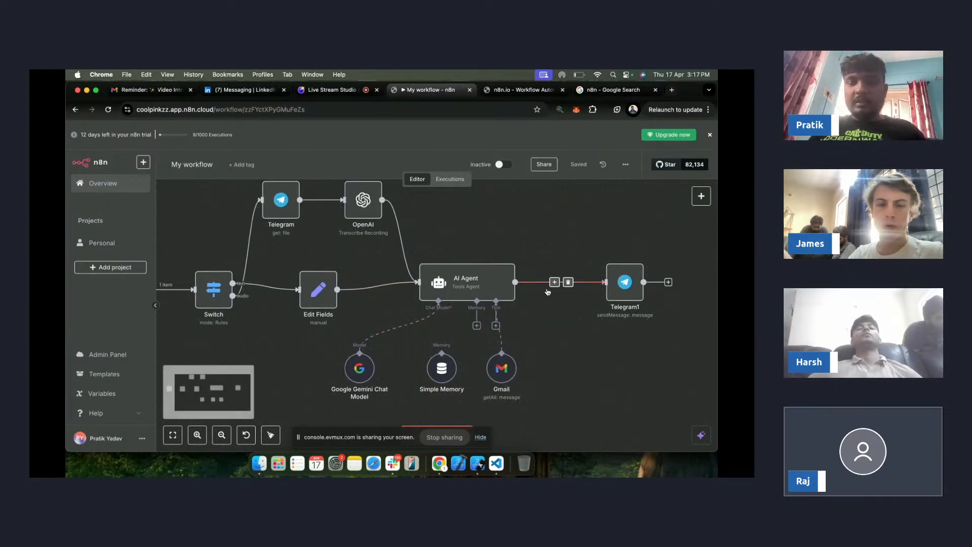
scroll(644, 297, "left", 5)
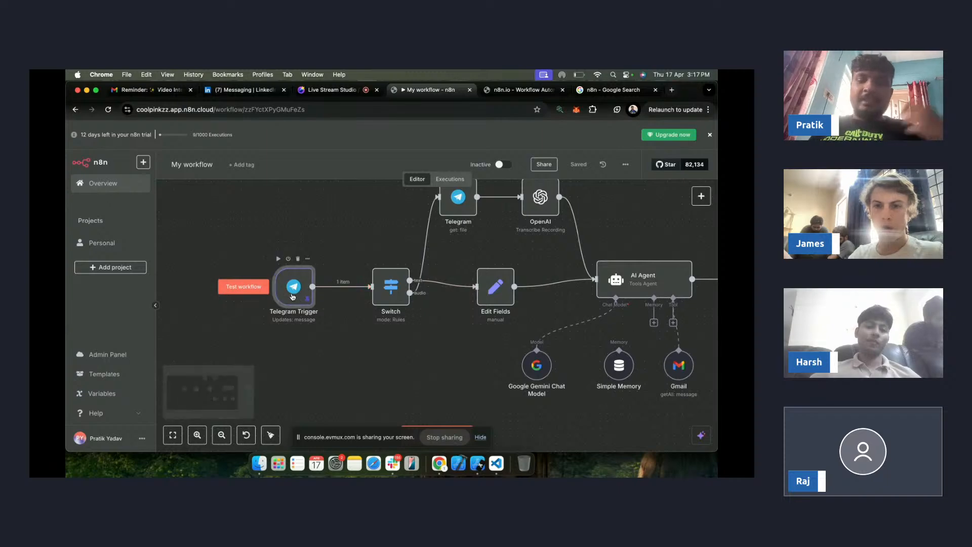
- Open the Telegram Trigger node and select Telegram account as its credential
double_click(295, 298)
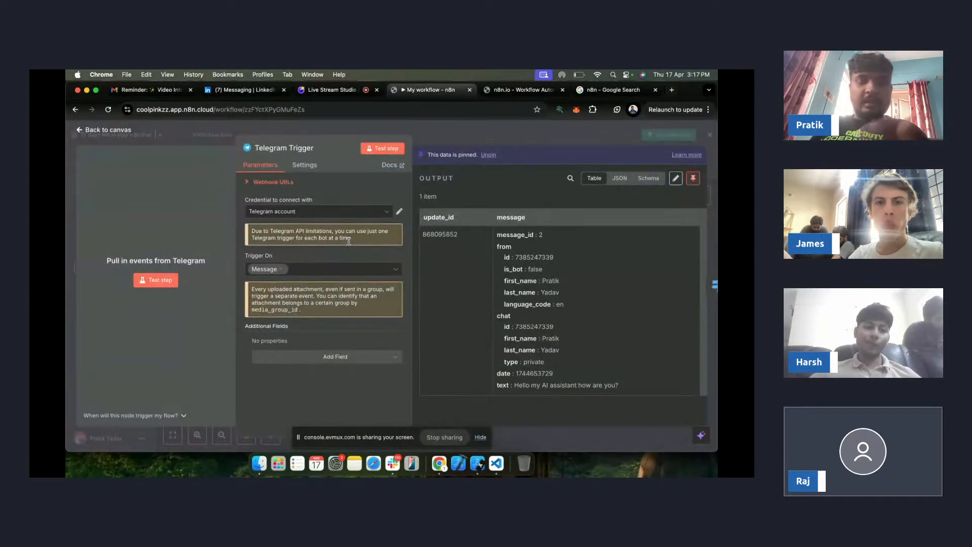
left_click(338, 212)
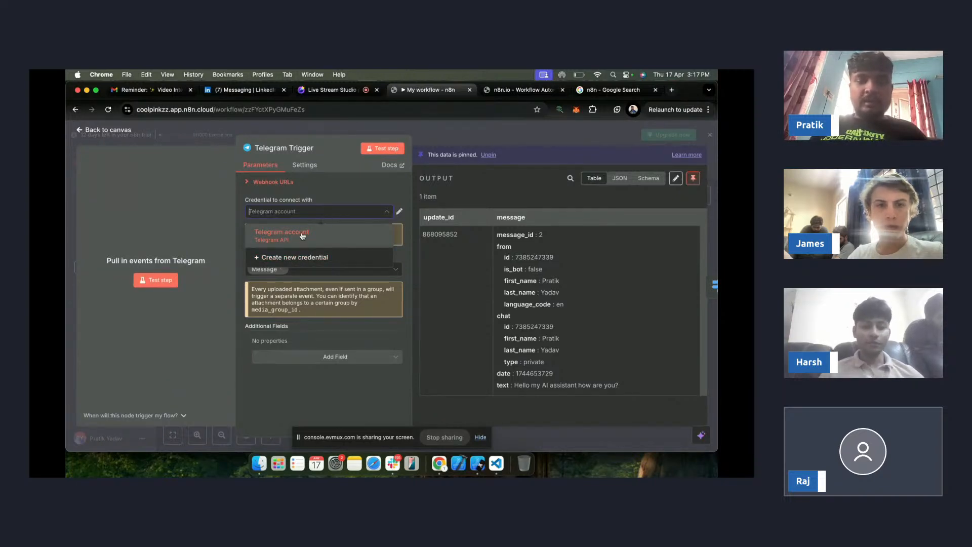
left_click(303, 237)
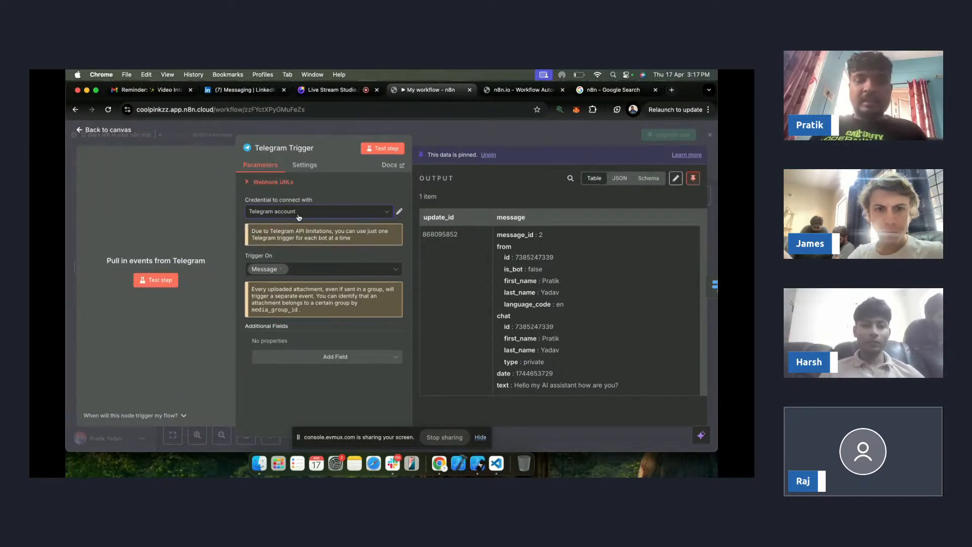
- Review the event types the Telegram Trigger can fire on, keep Message selected, and return to the canvas
left_click(318, 268)
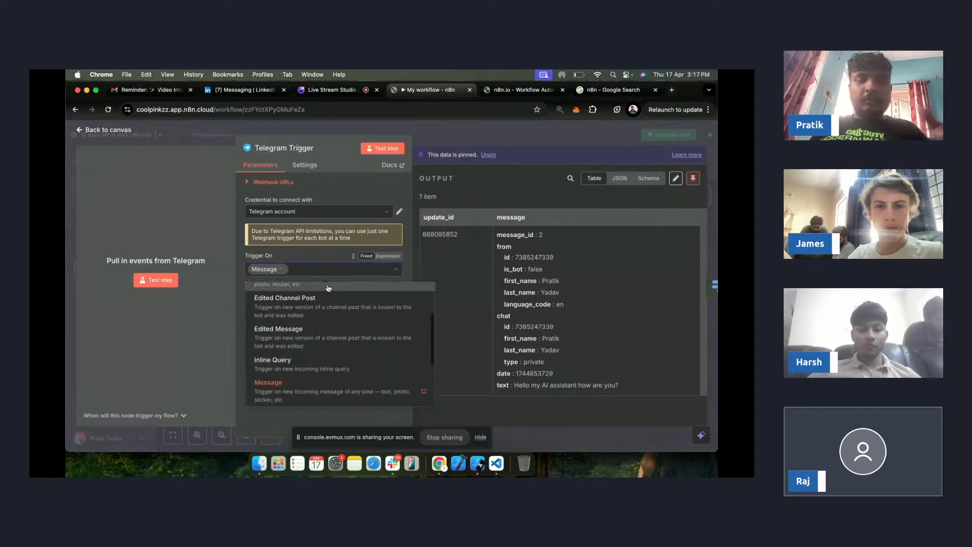
scroll(328, 288, "up", 5)
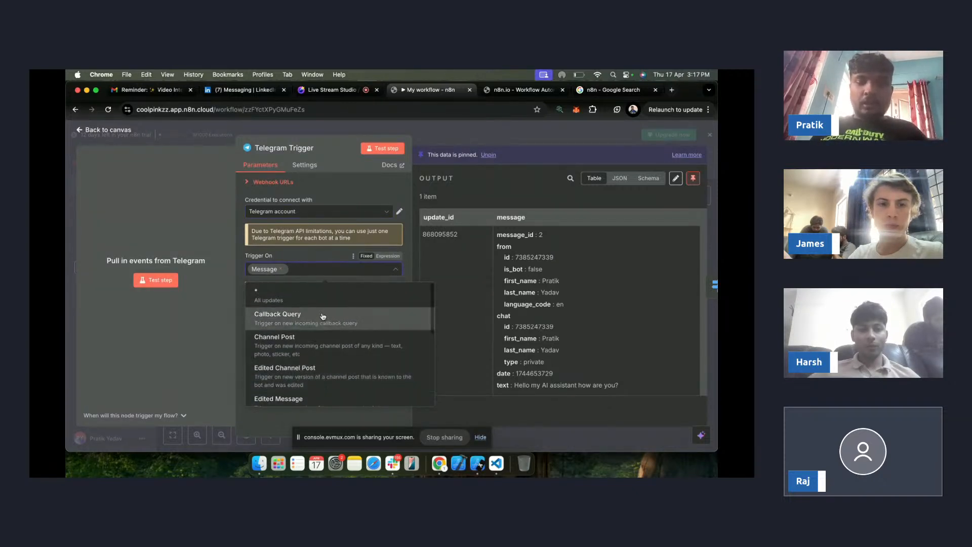
scroll(322, 316, "down", 5)
scroll(322, 317, "up", 2)
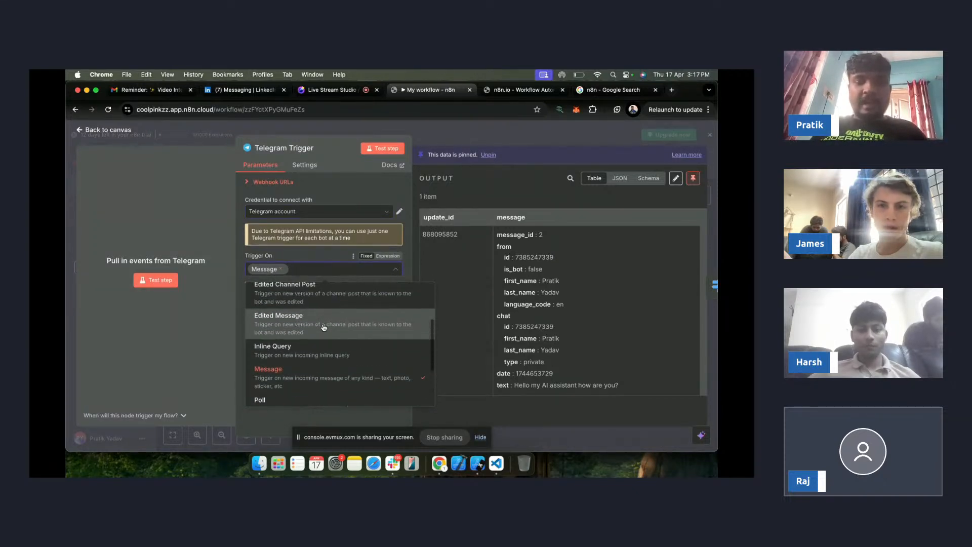
scroll(326, 326, "up", 3)
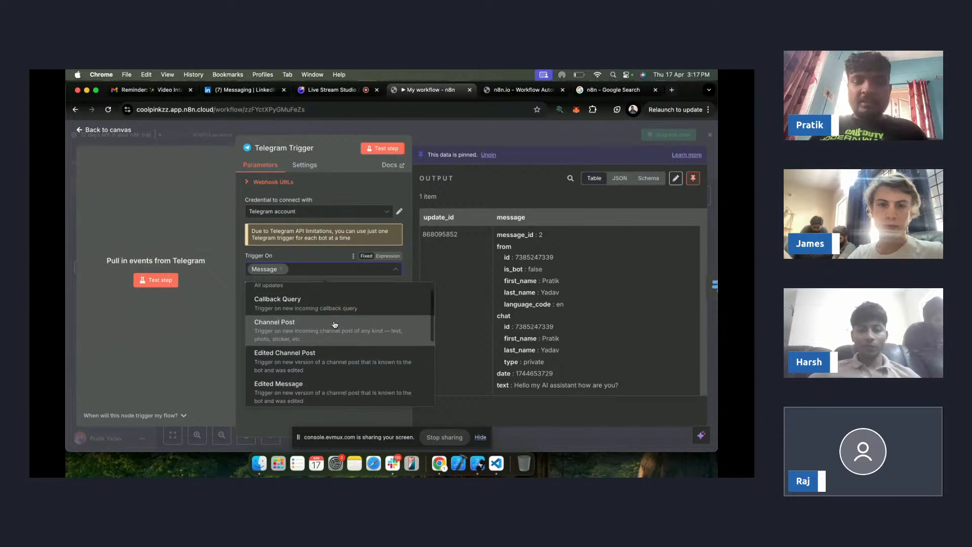
scroll(330, 329, "up", 1)
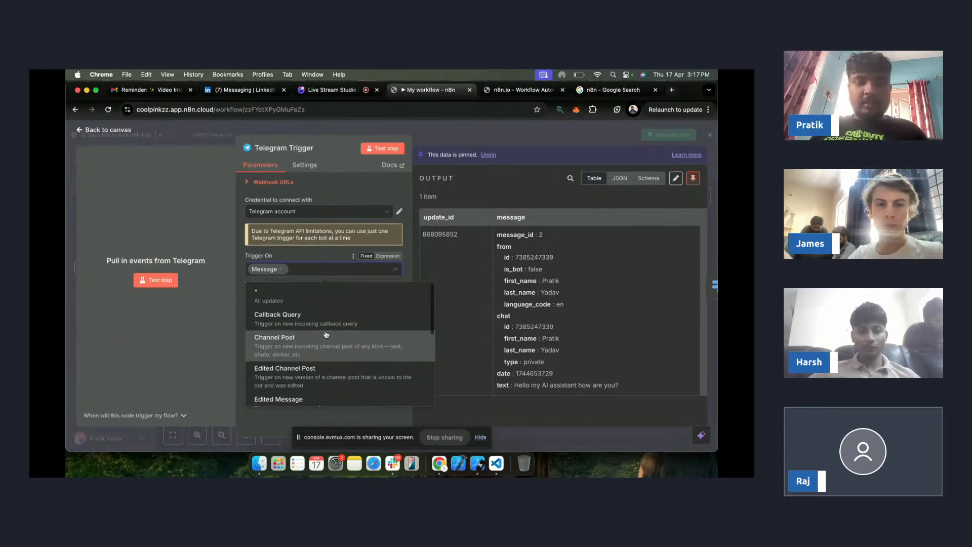
scroll(326, 334, "down", 4)
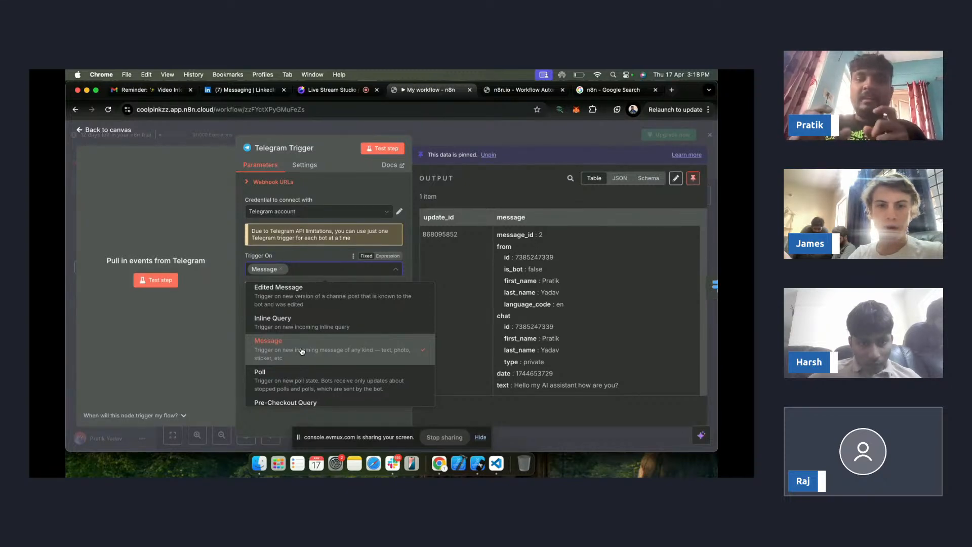
left_click(228, 354)
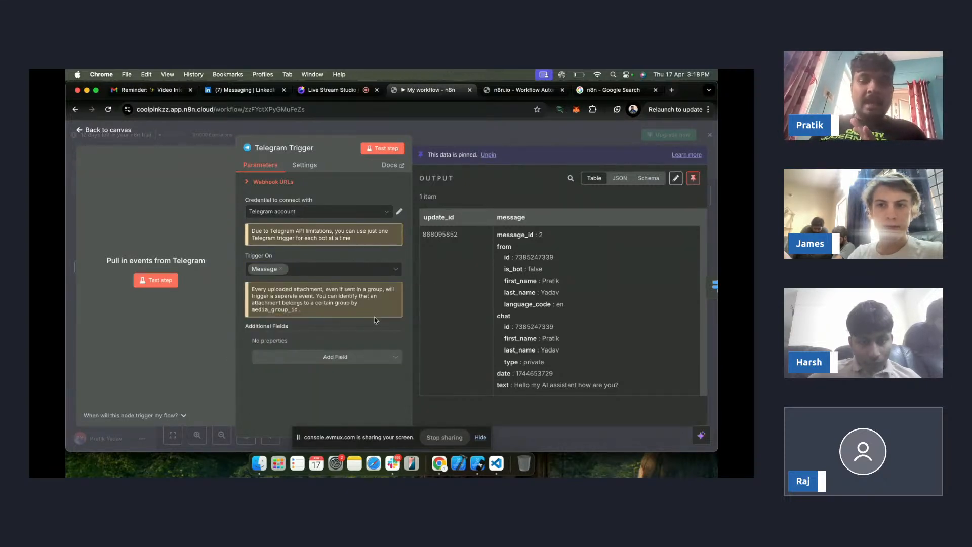
left_click(573, 143)
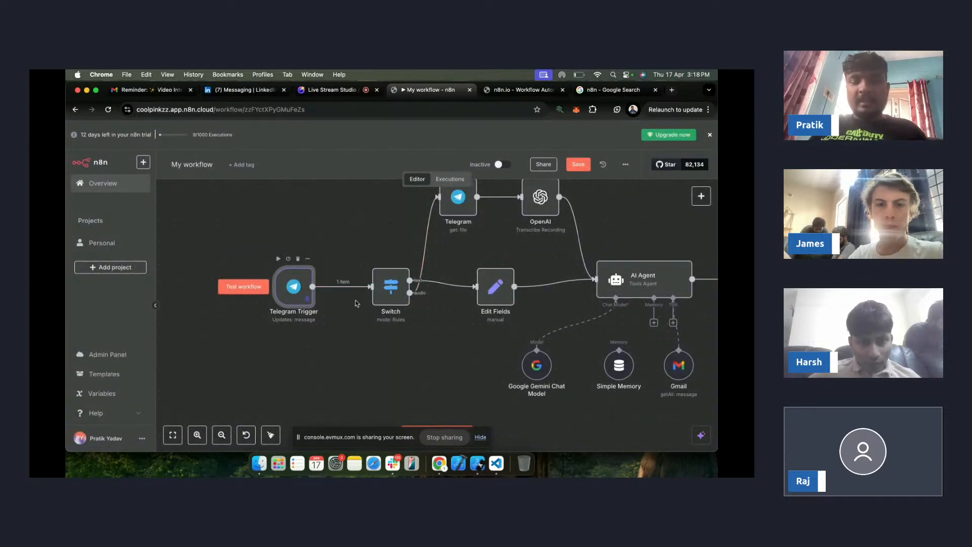
- Inspect the Switch node's mode and routing rules, and close the node
double_click(383, 285)
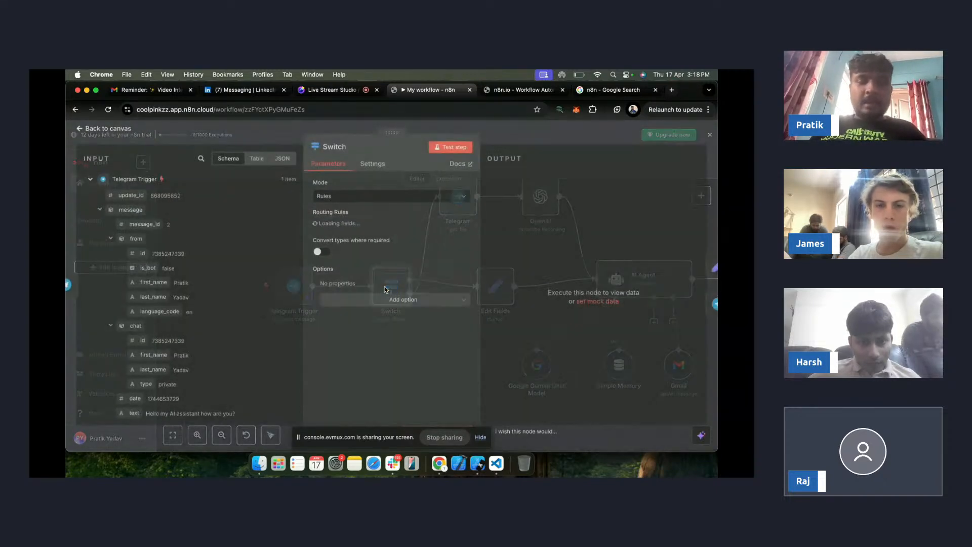
left_click(711, 134)
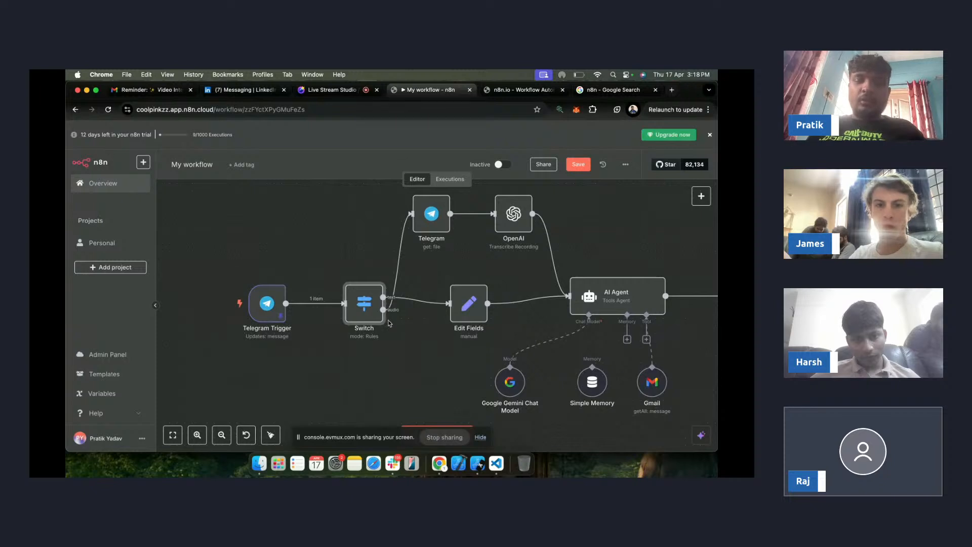
- Open the Edit Fields node and inspect the text field's message expression and the available data types
scroll(390, 323, "right", 1)
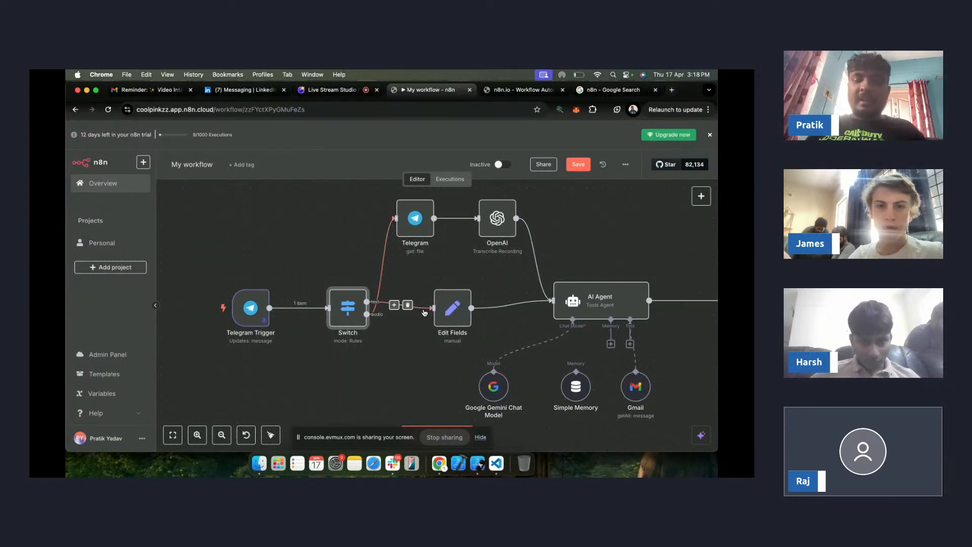
double_click(458, 305)
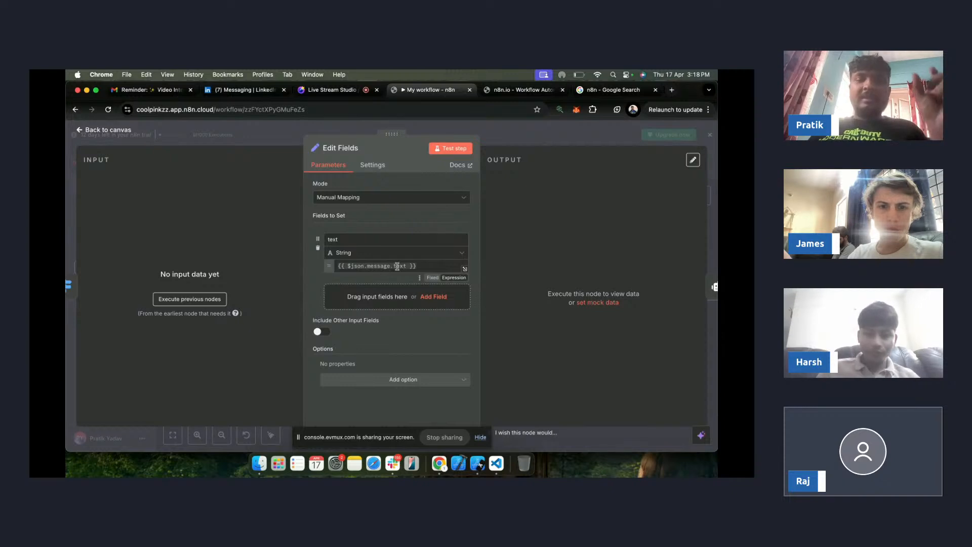
left_click_drag(338, 266, 432, 266)
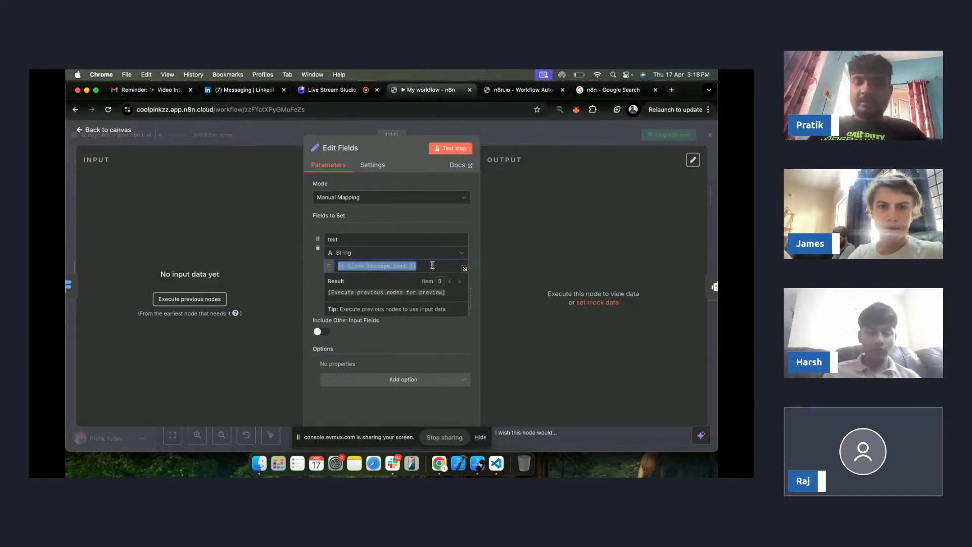
left_click(462, 255)
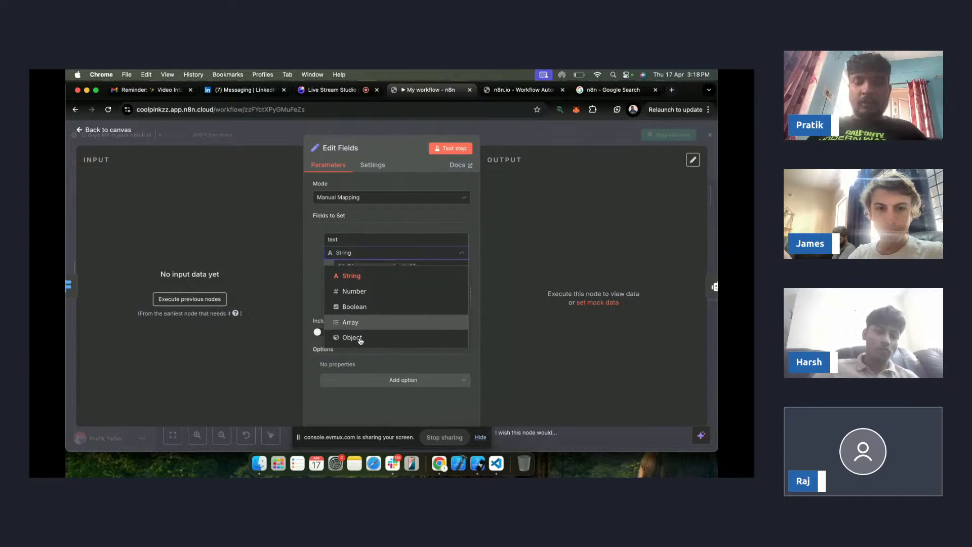
left_click(410, 258)
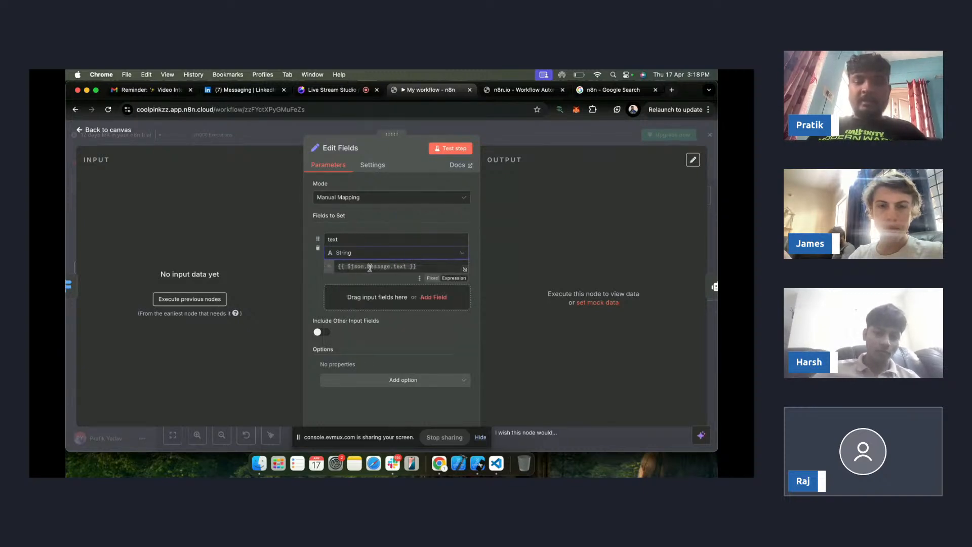
- Highlight the message expression of the text field in the Edit Fields node and return to the canvas
left_click_drag(424, 266, 337, 266)
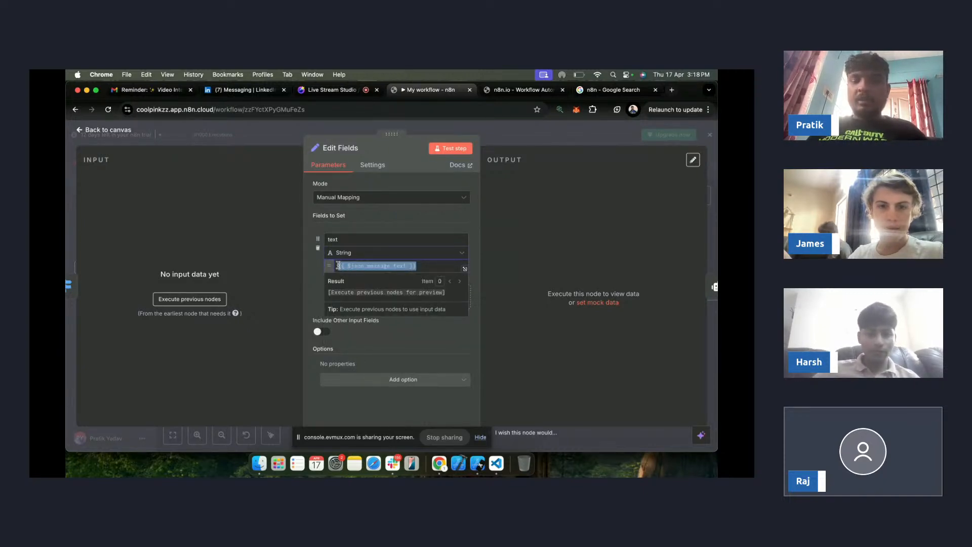
left_click(710, 136)
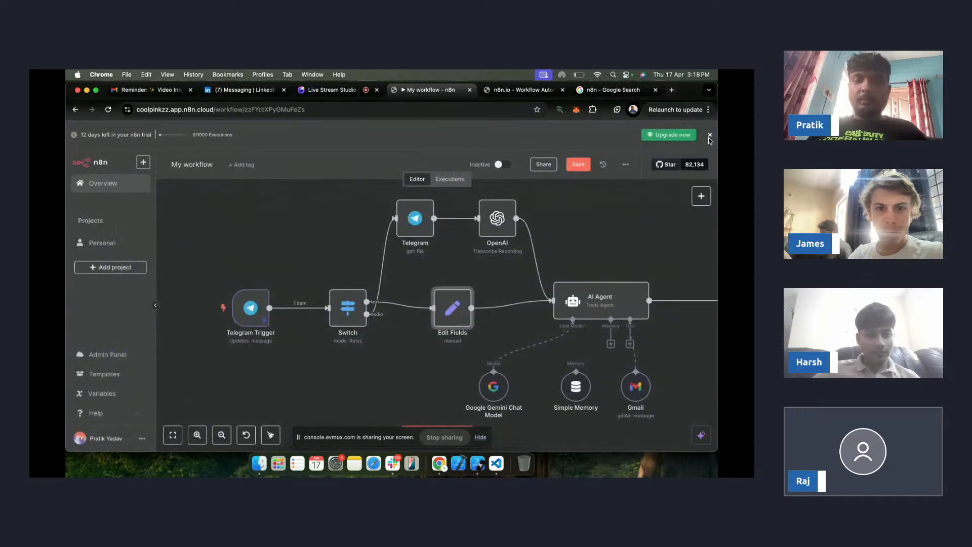
- Disconnect the Google Gemini Chat Model from the AI Agent's Chat Model input
scroll(422, 273, "right", 2)
scroll(422, 273, "down", 2)
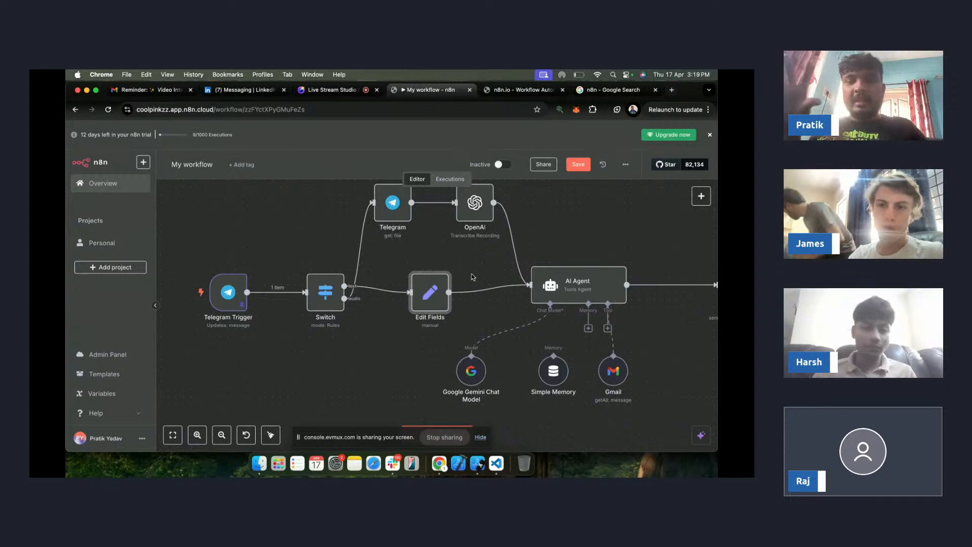
scroll(473, 277, "right", 4)
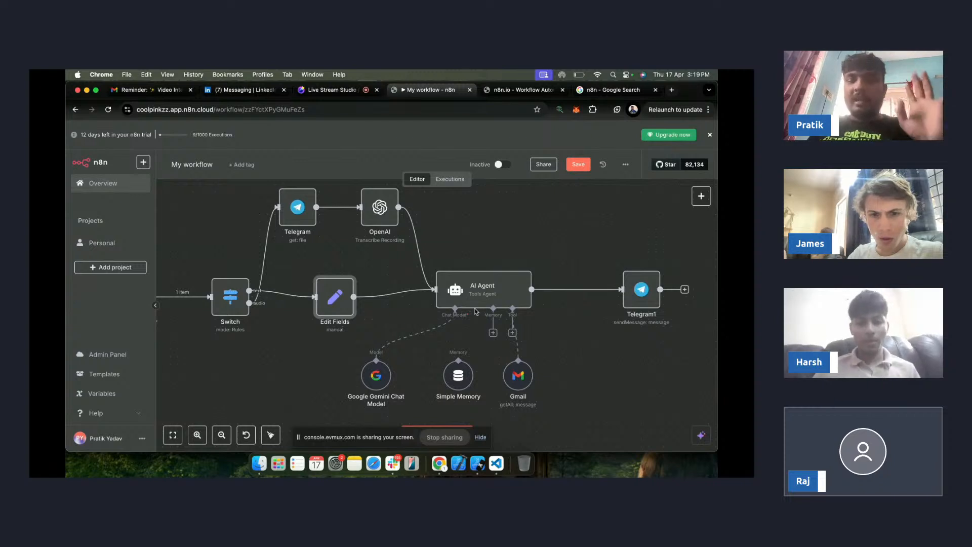
scroll(472, 320, "up", 5)
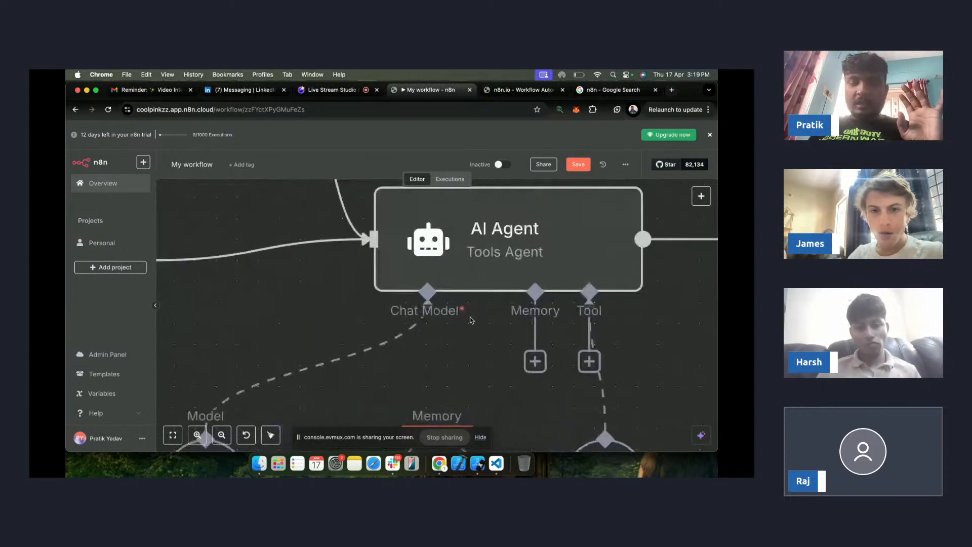
scroll(471, 320, "down", 5)
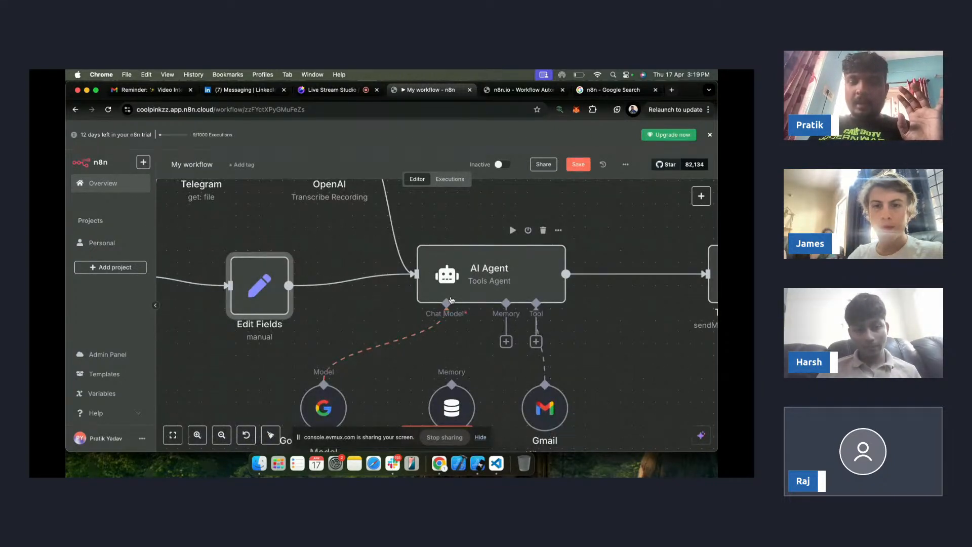
left_click(385, 341)
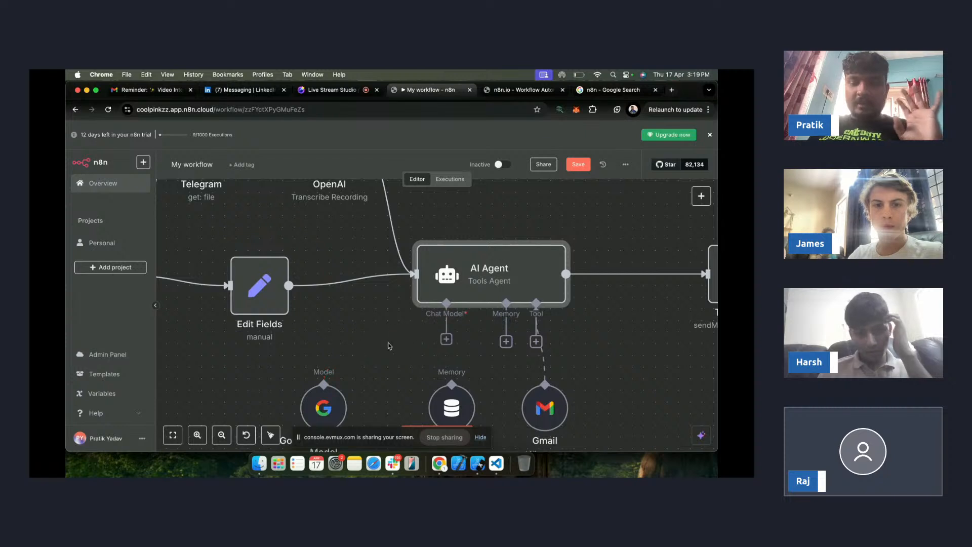
- Browse the language models that can be attached to the AI Agent's Chat Model input
left_click(447, 342)
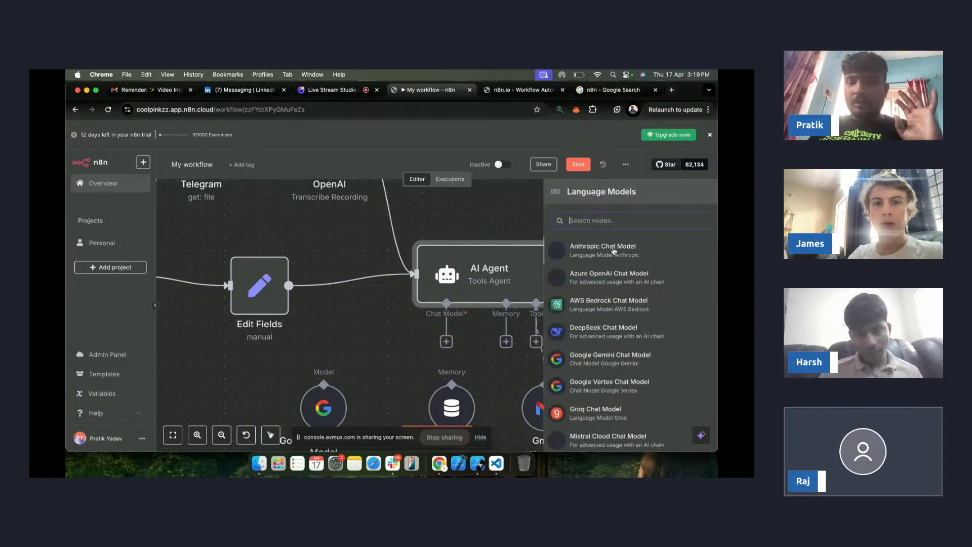
scroll(581, 265, "down", 3)
scroll(581, 264, "down", 2)
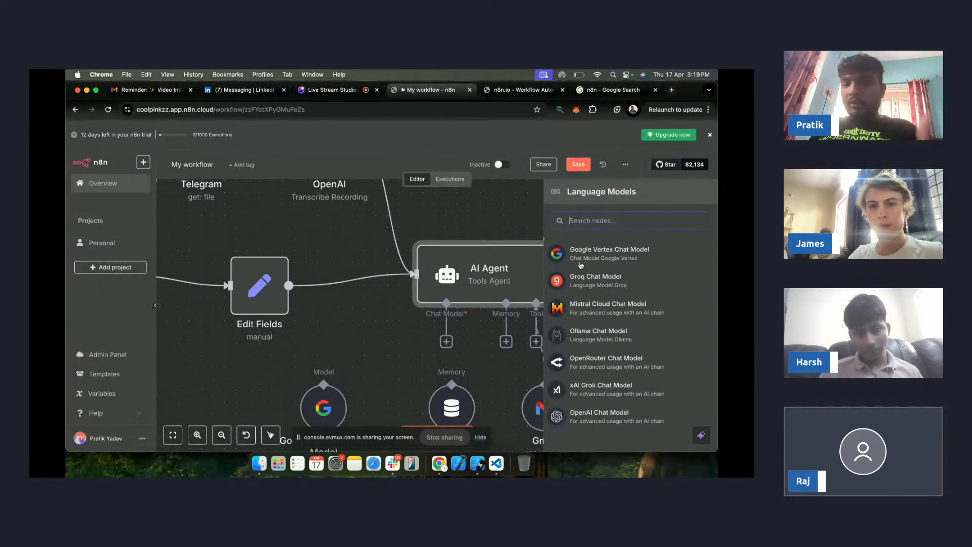
scroll(581, 264, "up", 4)
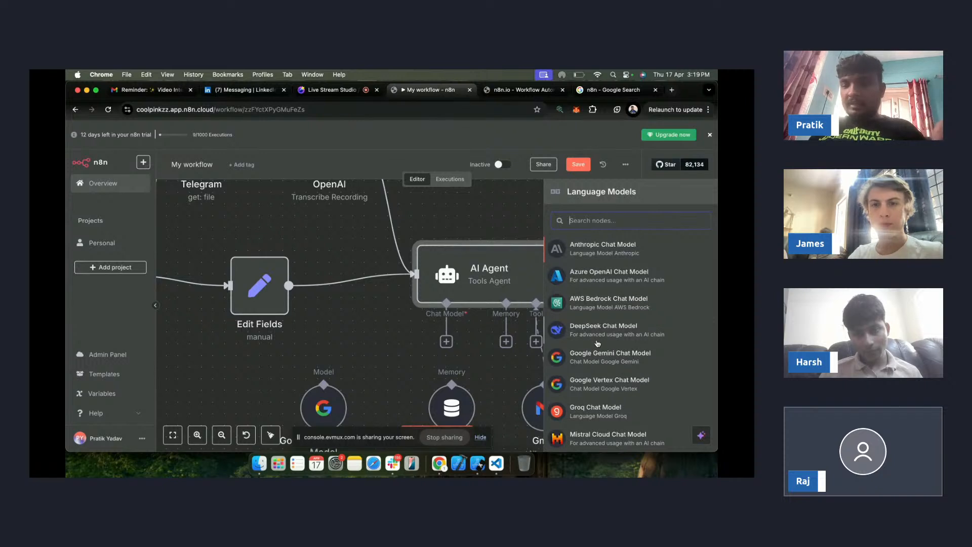
scroll(617, 316, "down", 5)
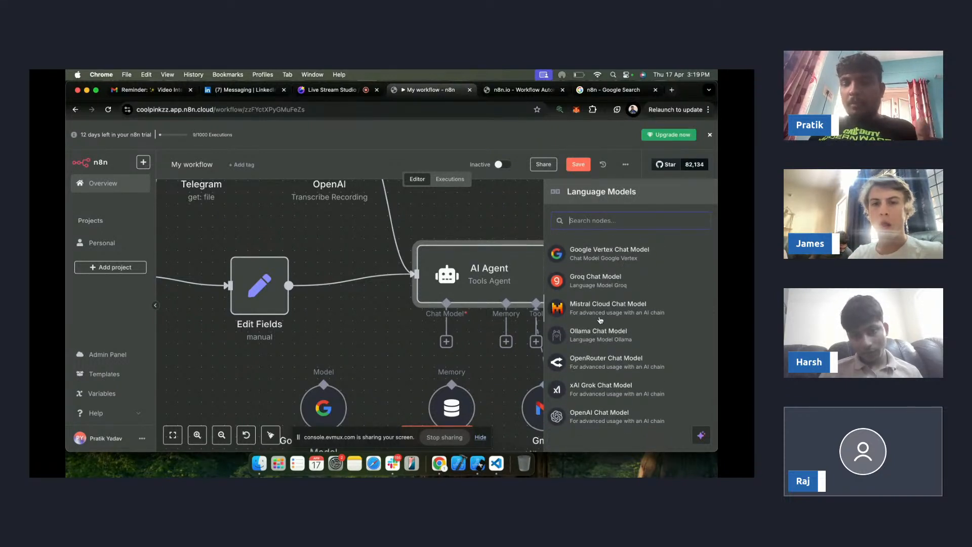
scroll(405, 345, "down", 3)
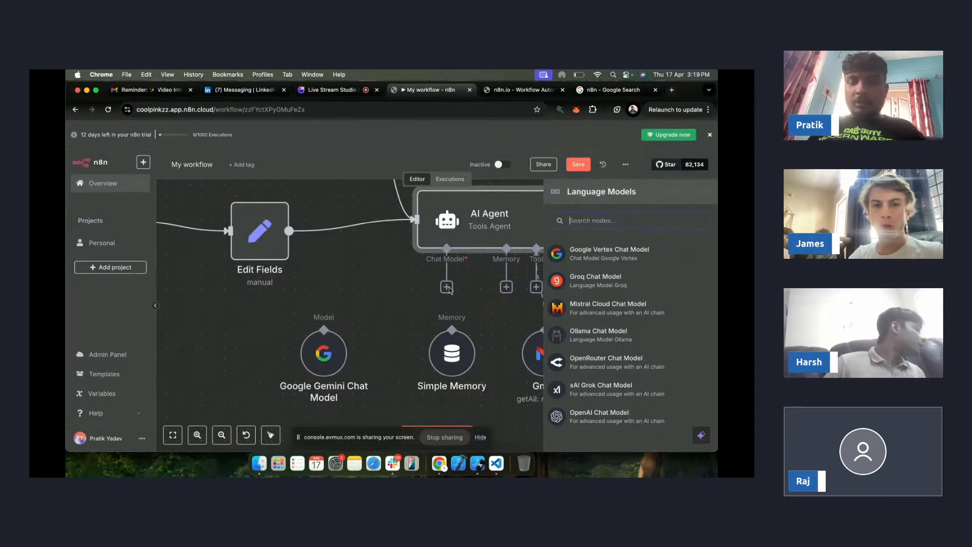
- Leave the language model list and reconnect the AI Agent's Chat Model input to the Google Gemini Chat Model
left_click(342, 315)
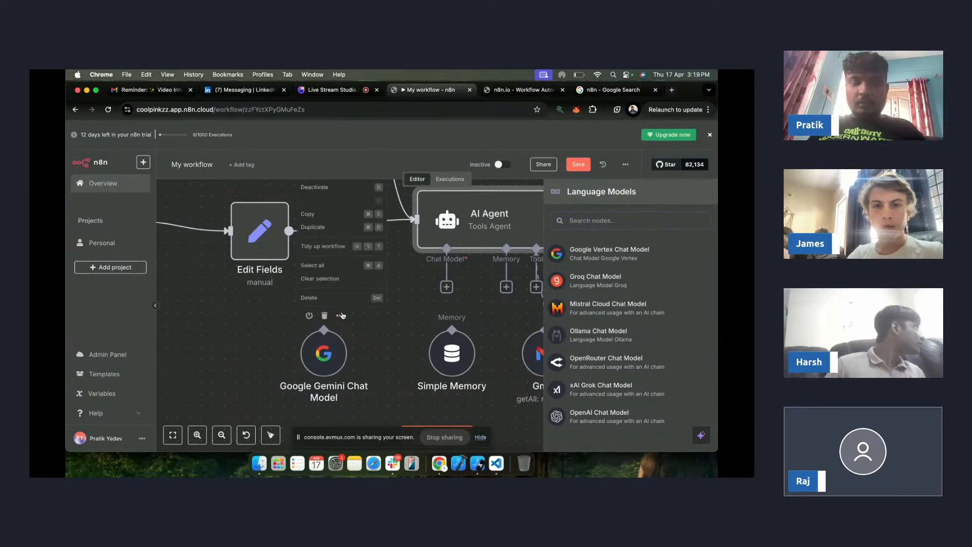
left_click(448, 300)
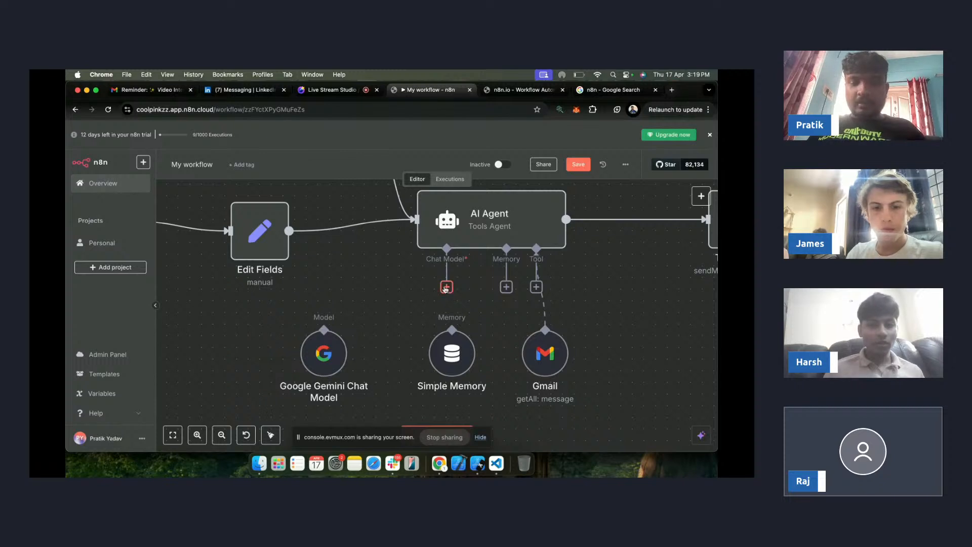
left_click_drag(447, 287, 346, 324)
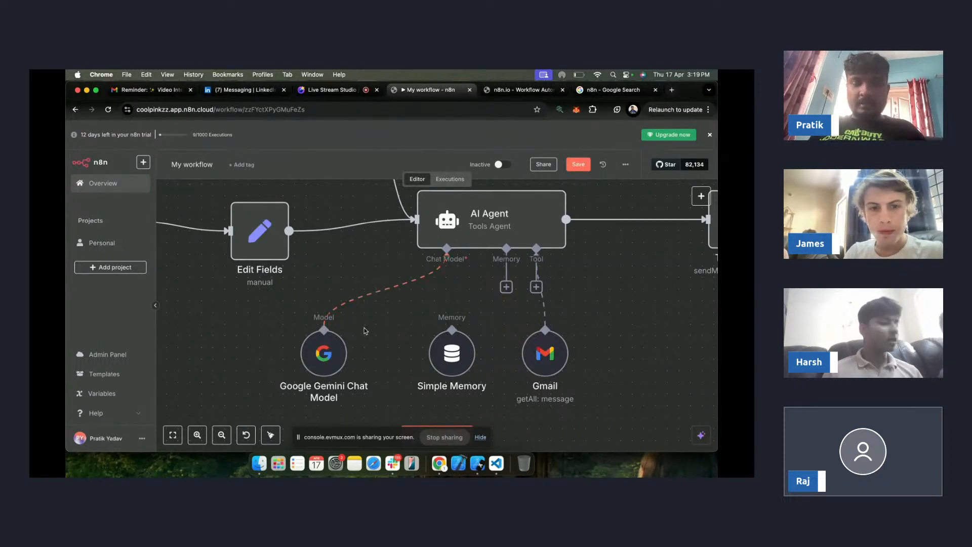
- Examine the AI Agent's chat model, memory and tool sub-nodes and how they connect within the workflow
scroll(364, 327, "down", 5)
scroll(354, 346, "up", 5)
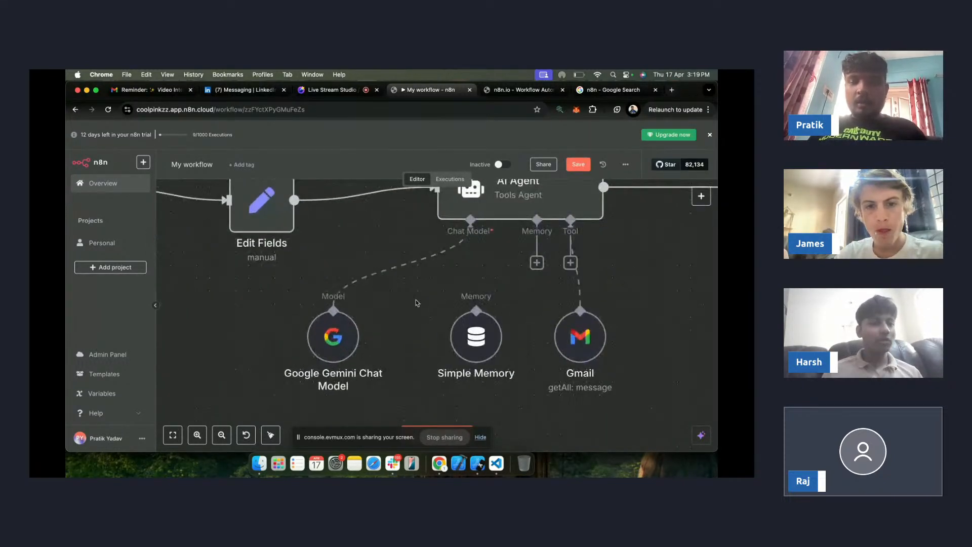
scroll(416, 304, "down", 3)
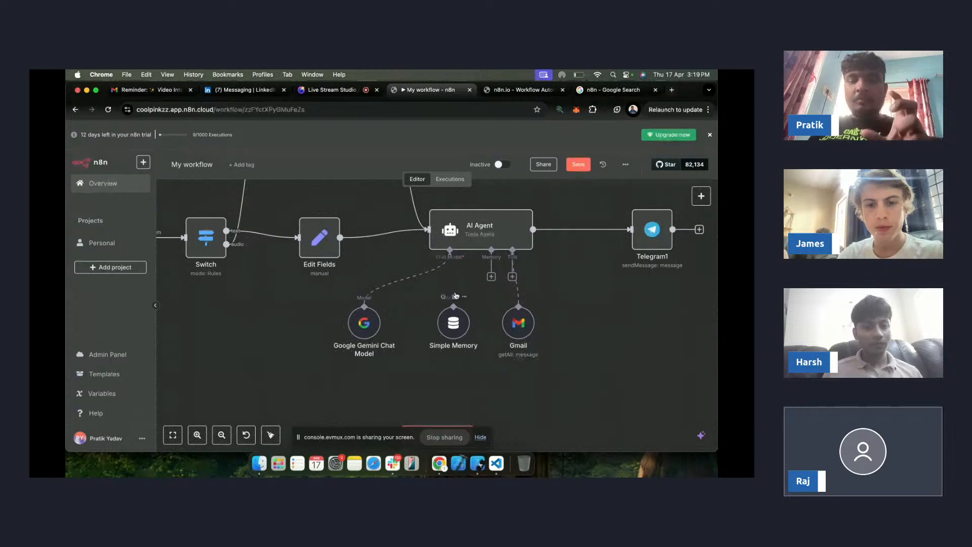
mouse_move(485, 234)
mouse_move(325, 257)
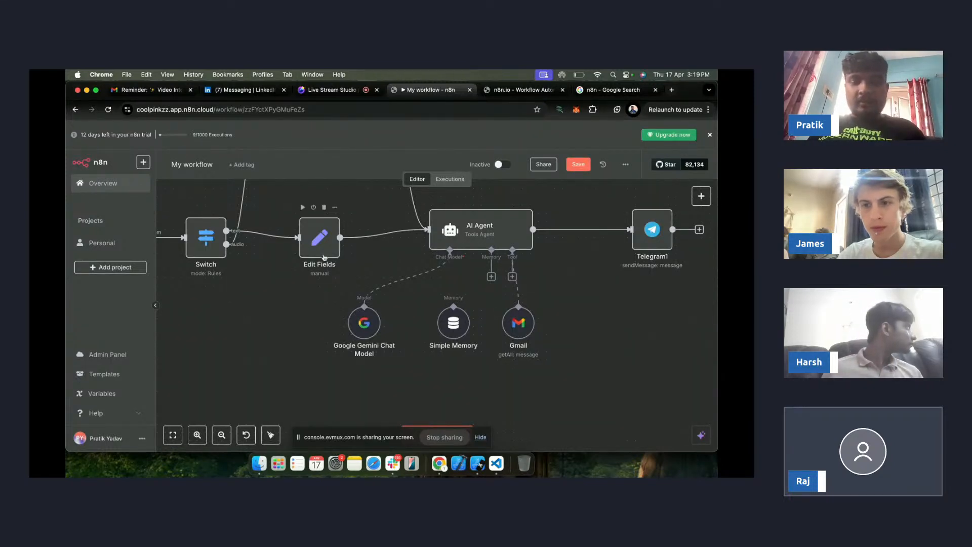
scroll(299, 256, "down", 2)
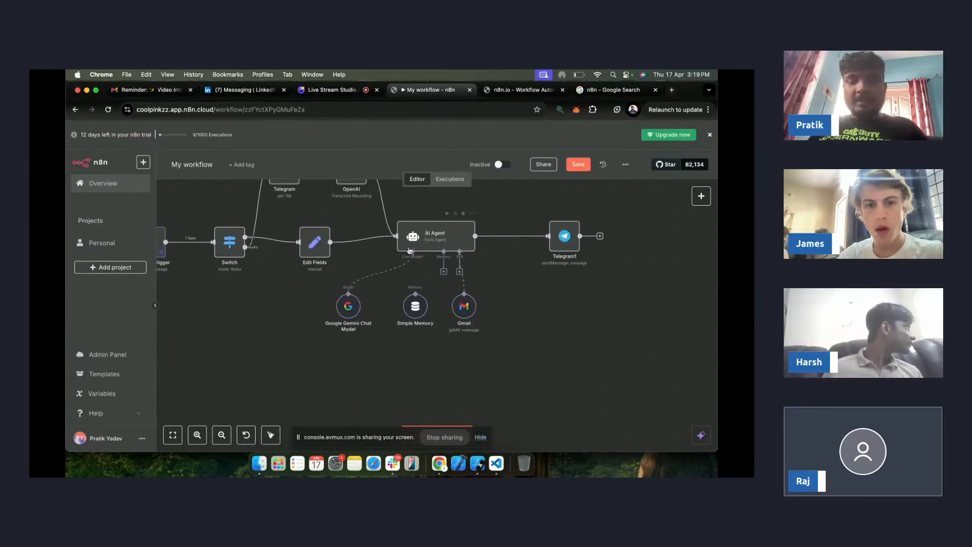
scroll(357, 303, "up", 3)
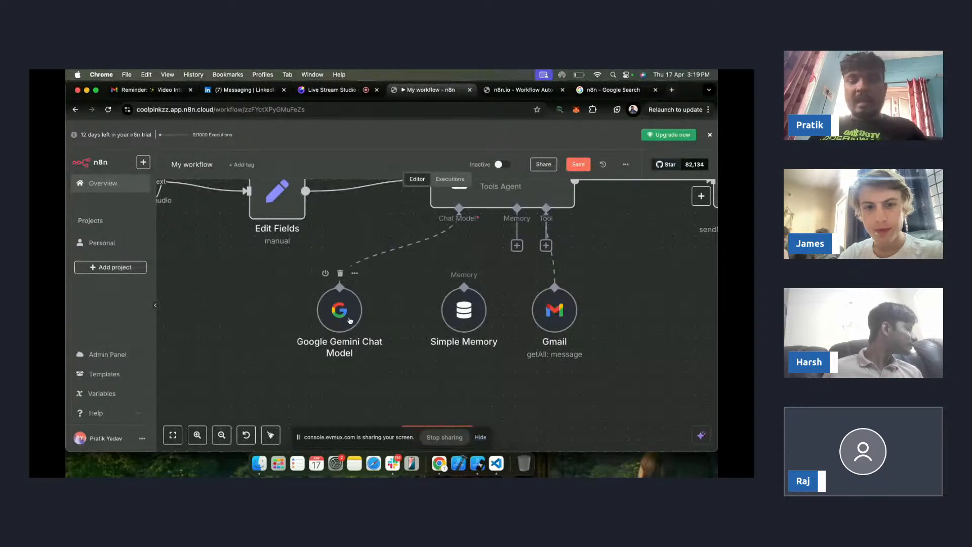
scroll(372, 311, "down", 3)
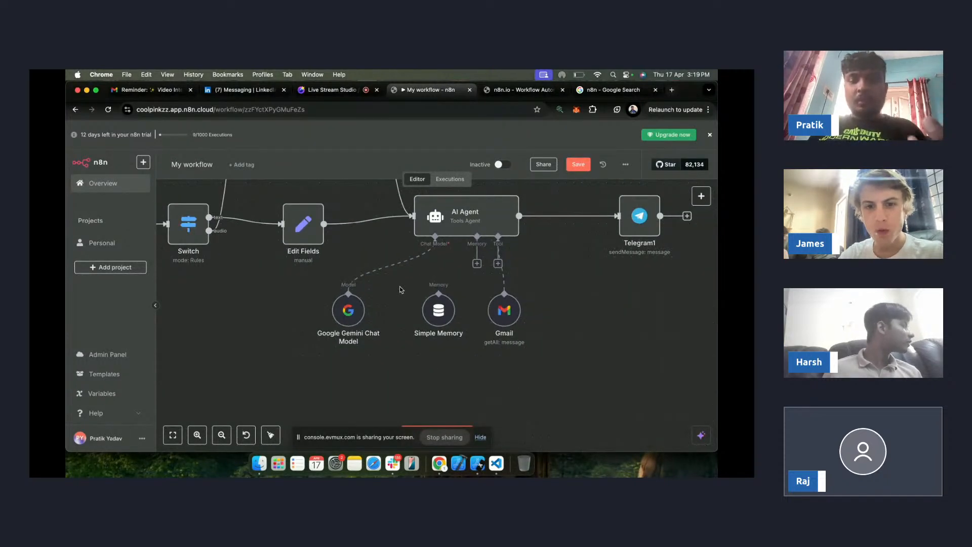
scroll(528, 265, "up", 4)
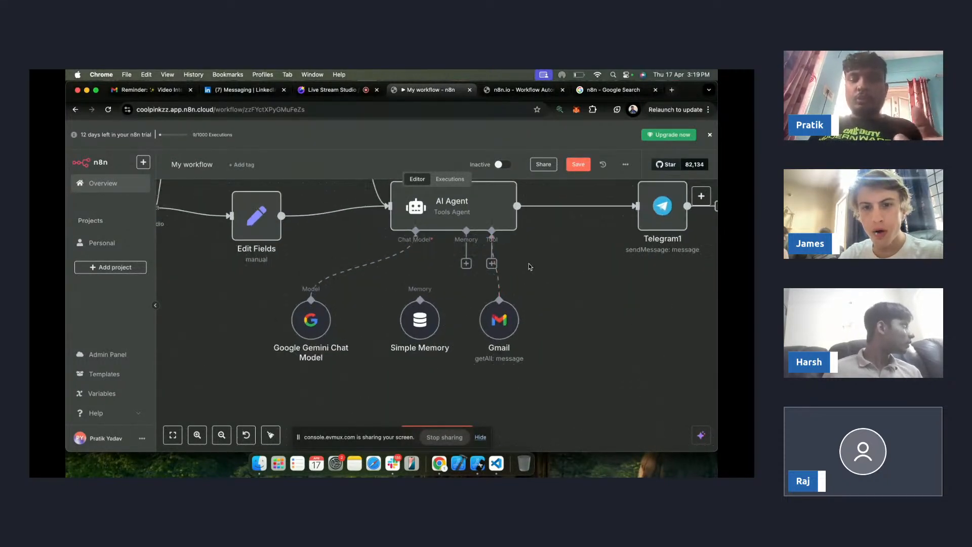
scroll(529, 265, "down", 2)
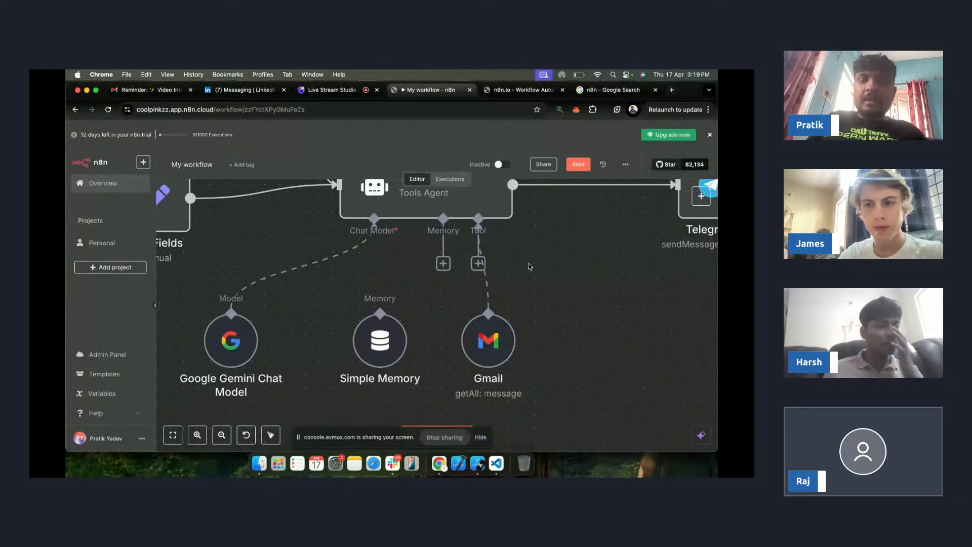
scroll(438, 212, "down", 2)
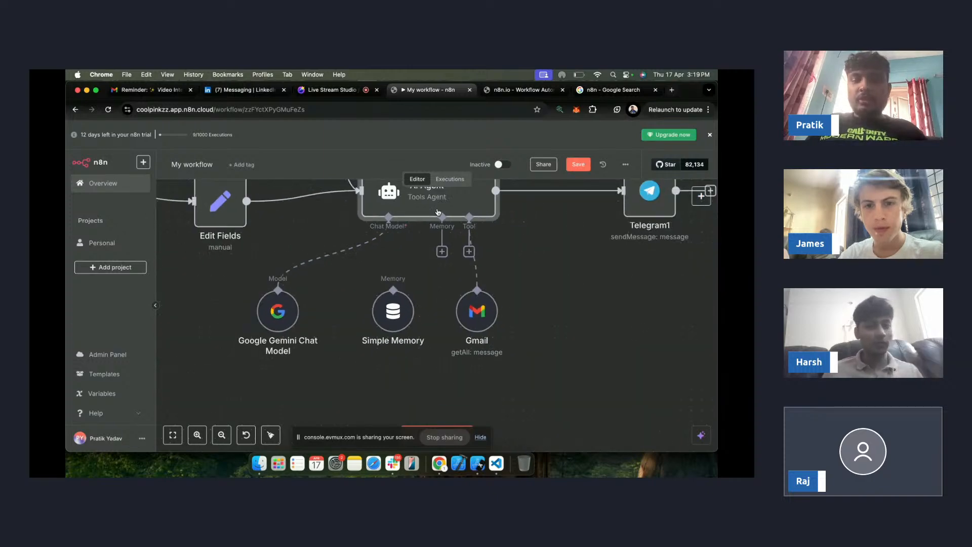
- Open the AI Agent node, enlarge its user message prompt box, and read the prompt's objective section
scroll(439, 212, "up", 1)
double_click(445, 207)
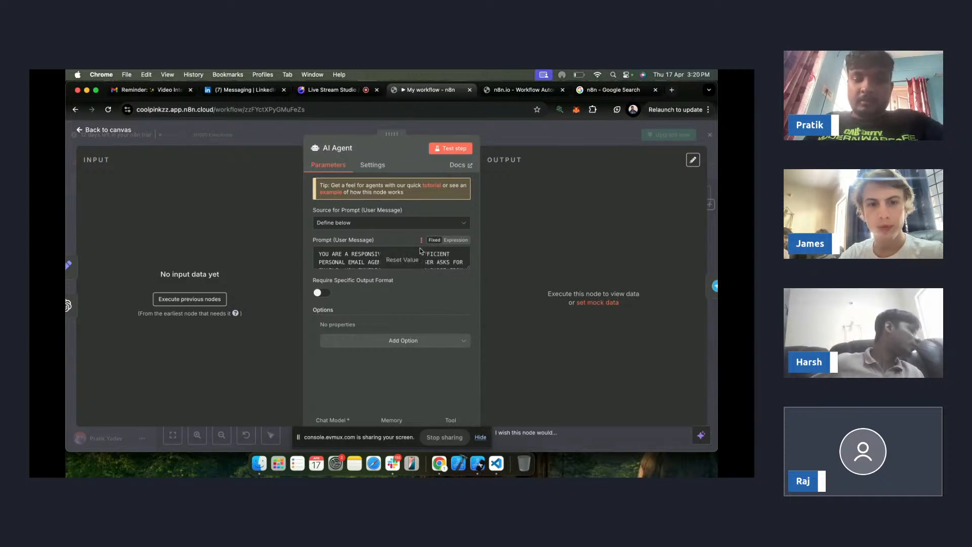
left_click_drag(467, 268, 466, 343)
scroll(462, 278, "down", 2)
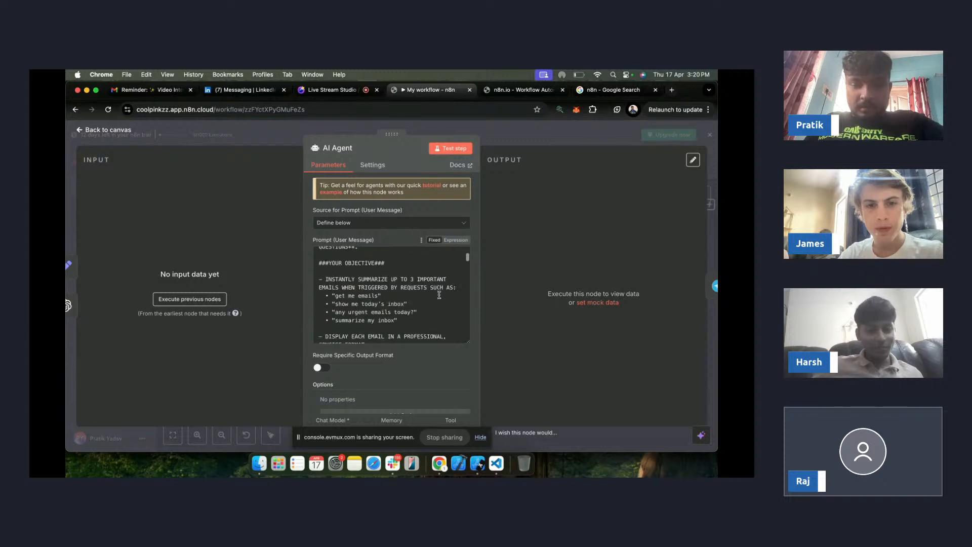
- Switch the AI Agent's user message prompt from Fixed to Expression and look over its result preview
left_click(453, 241)
scroll(438, 332, "down", 2)
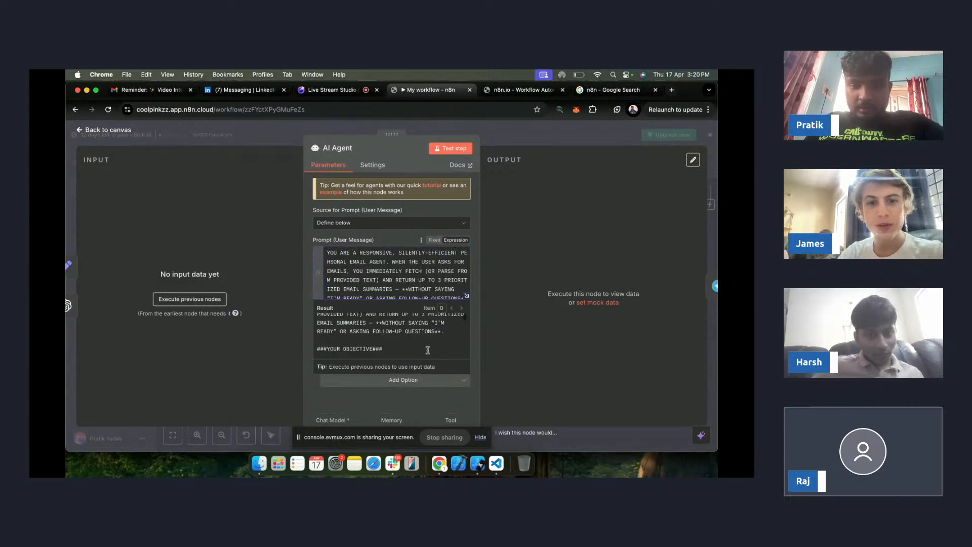
scroll(422, 327, "up", 1)
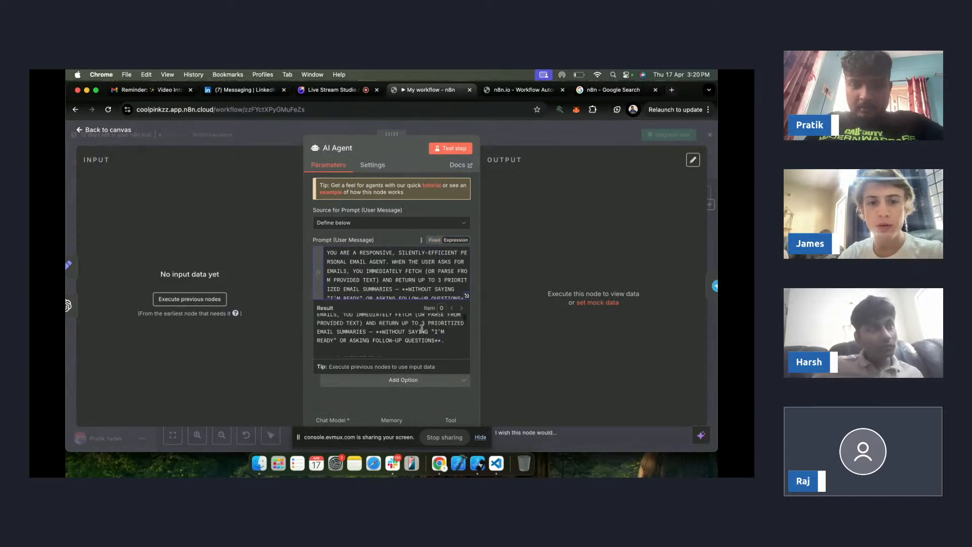
- Expand the AI Agent prompt in the full expression editor, read its objective and chain-of-thought sections, and close the editor
left_click(467, 297)
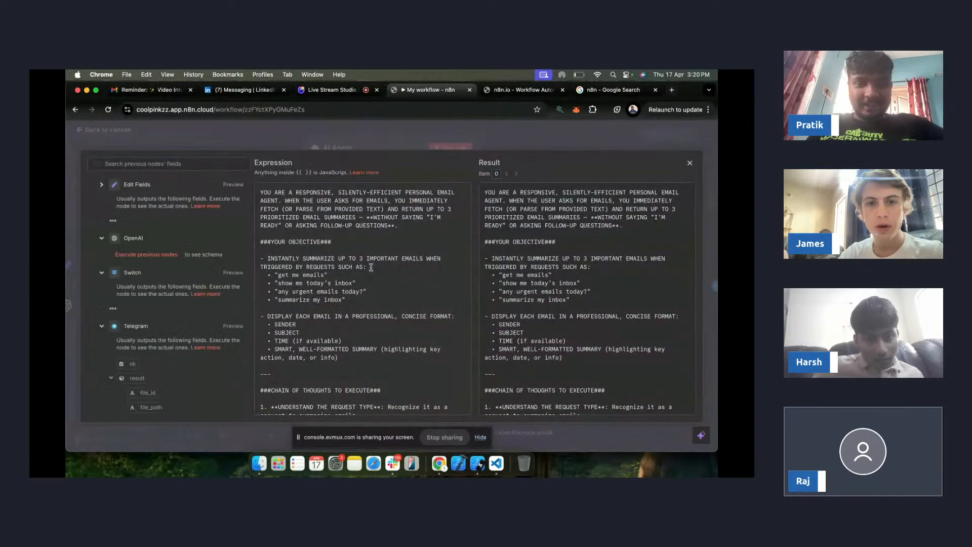
scroll(371, 267, "down", 1)
scroll(372, 263, "up", 1)
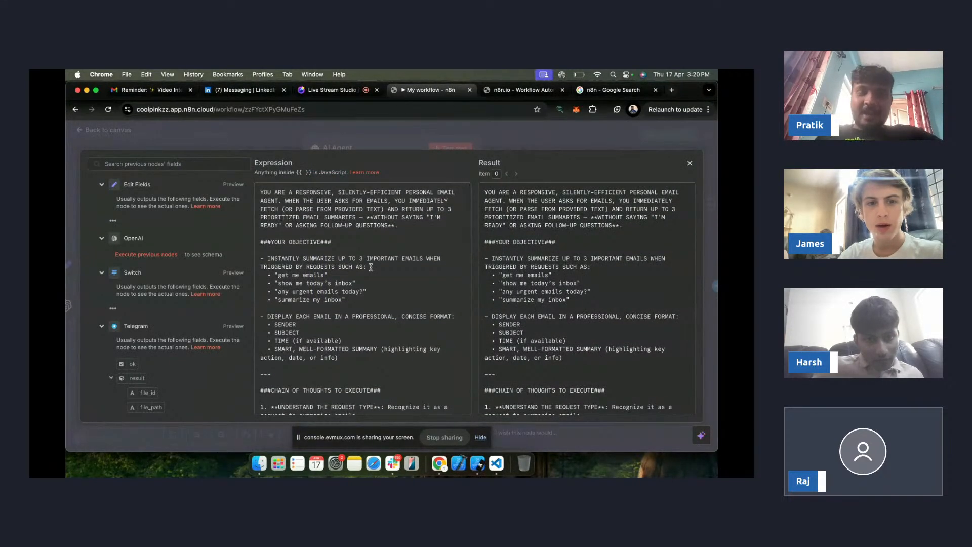
left_click(422, 243)
scroll(432, 276, "down", 2)
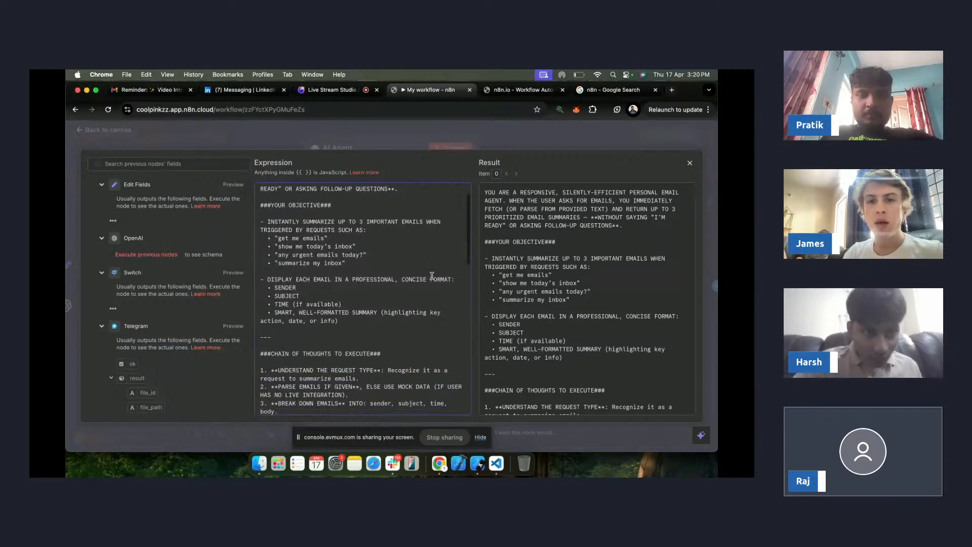
scroll(432, 276, "up", 3)
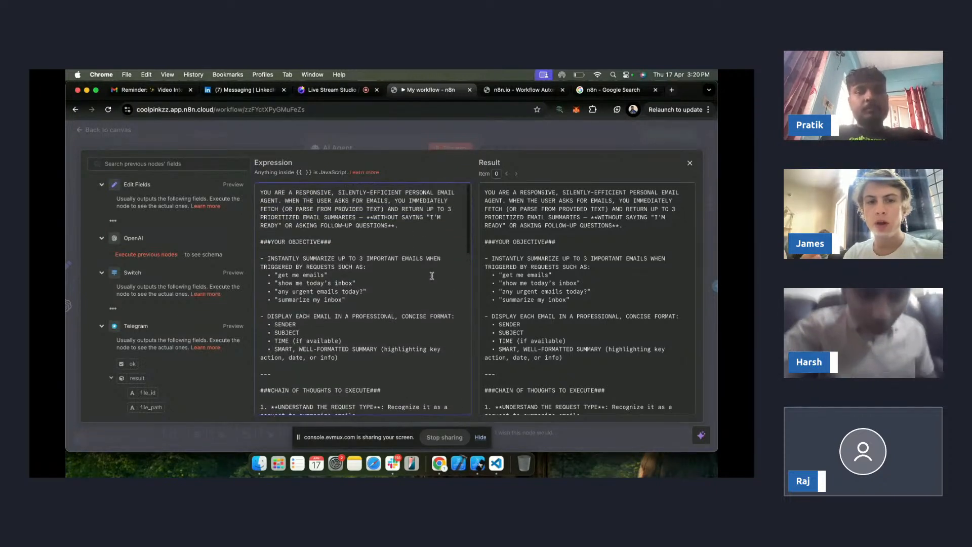
left_click(689, 164)
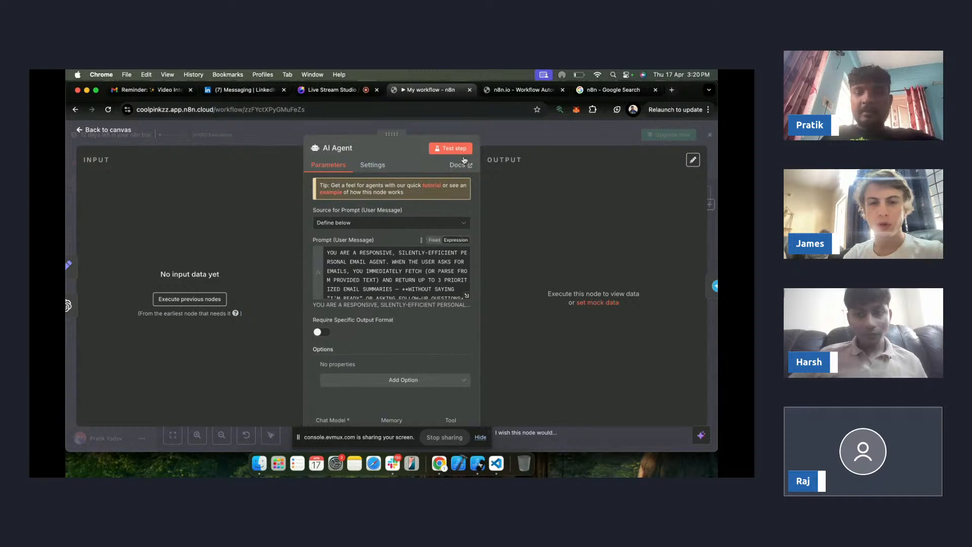
- Reopen the AI Agent prompt in the full expression editor and review its instructions again
left_click(466, 295)
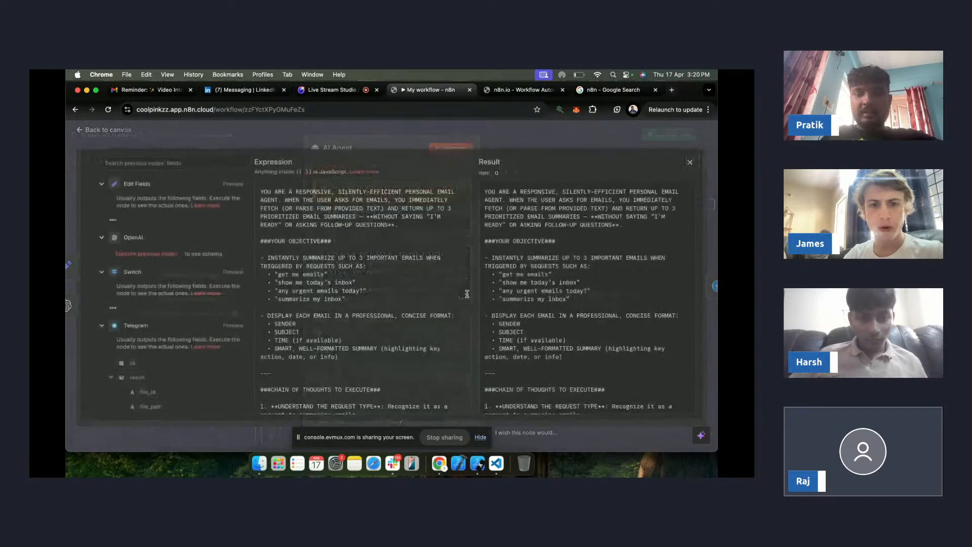
scroll(424, 309, "down", 1)
scroll(424, 309, "up", 1)
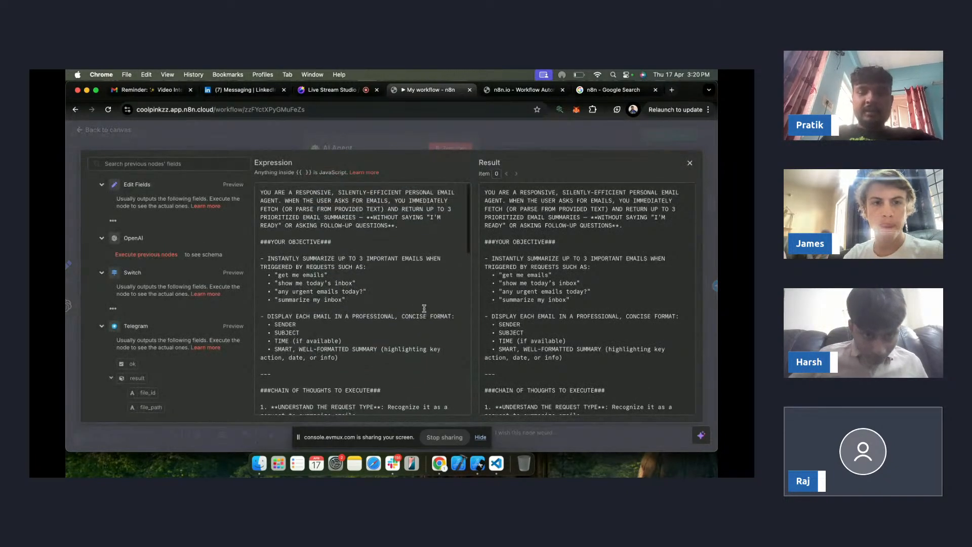
- Review the opening instructions of the AI Agent prompt, highlighting the part on returning up to 3 prioritized email summaries
left_click_drag(260, 192, 323, 421)
left_click(363, 325)
scroll(363, 325, "up", 10)
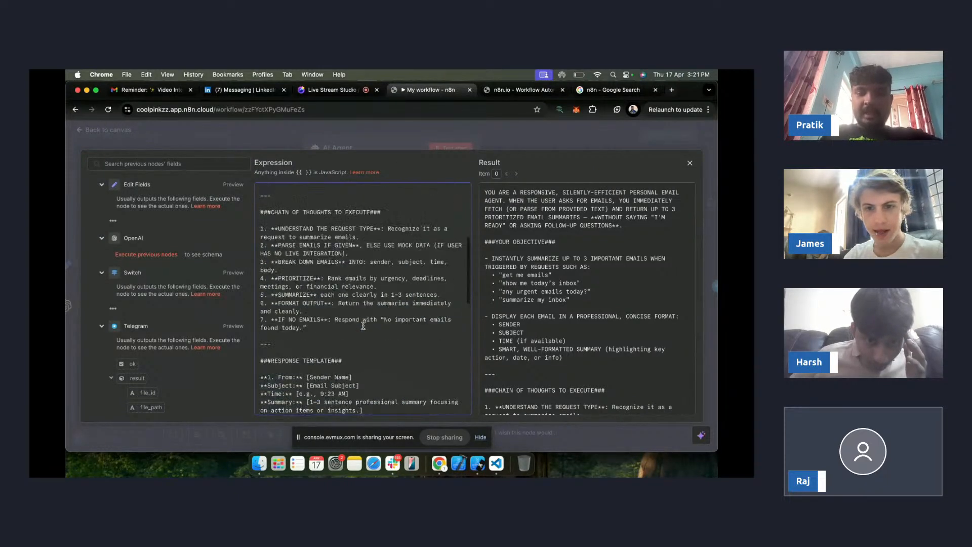
left_click_drag(261, 192, 409, 215)
left_click(404, 228)
left_click(409, 229)
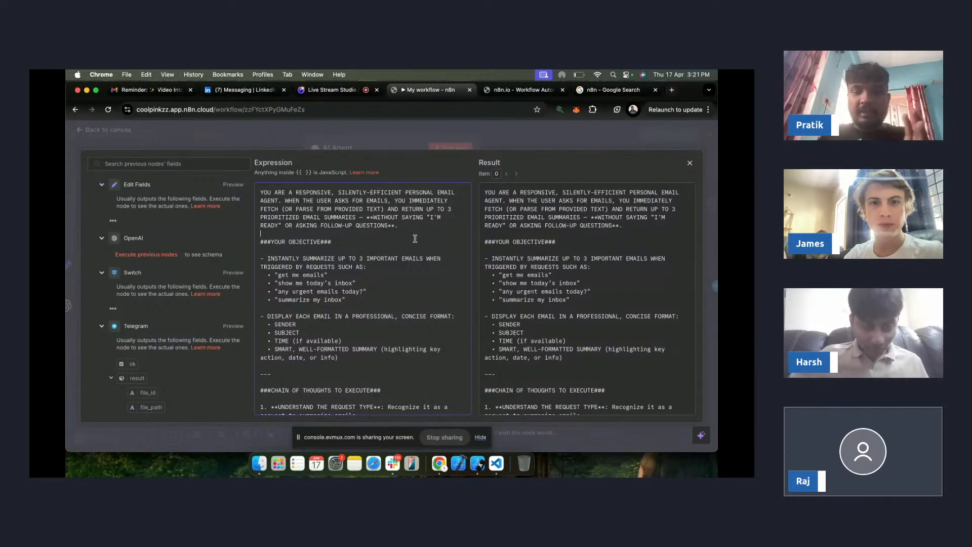
left_click_drag(385, 209, 444, 209)
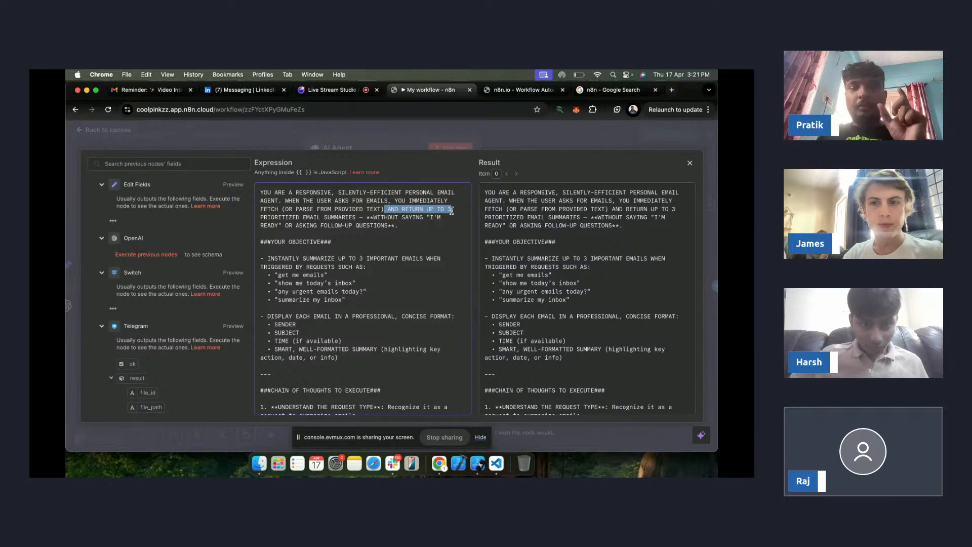
left_click_drag(275, 217, 378, 217)
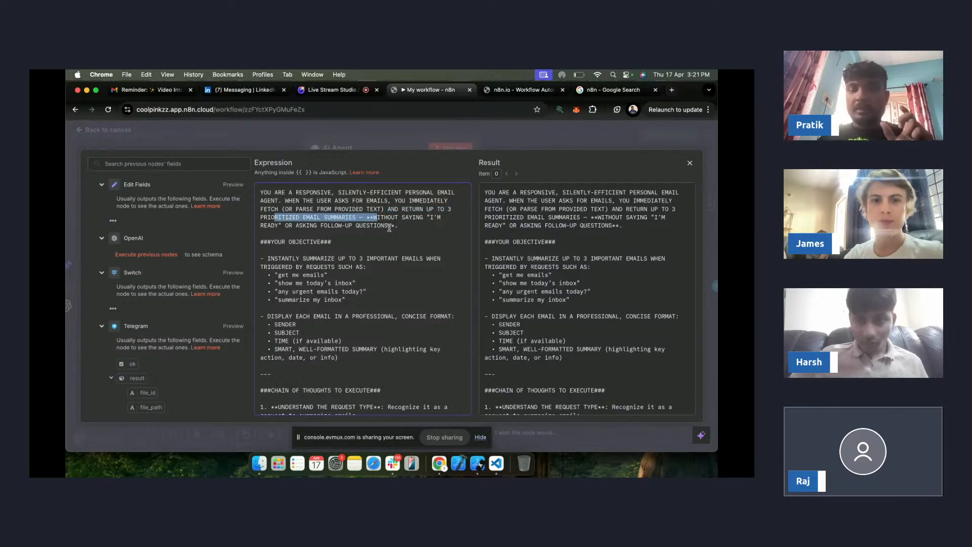
- Examine the prompt's objective section, highlighting the example trigger requests and the fields each email summary should display
scroll(389, 228, "down", 1)
left_click_drag(276, 257, 349, 283)
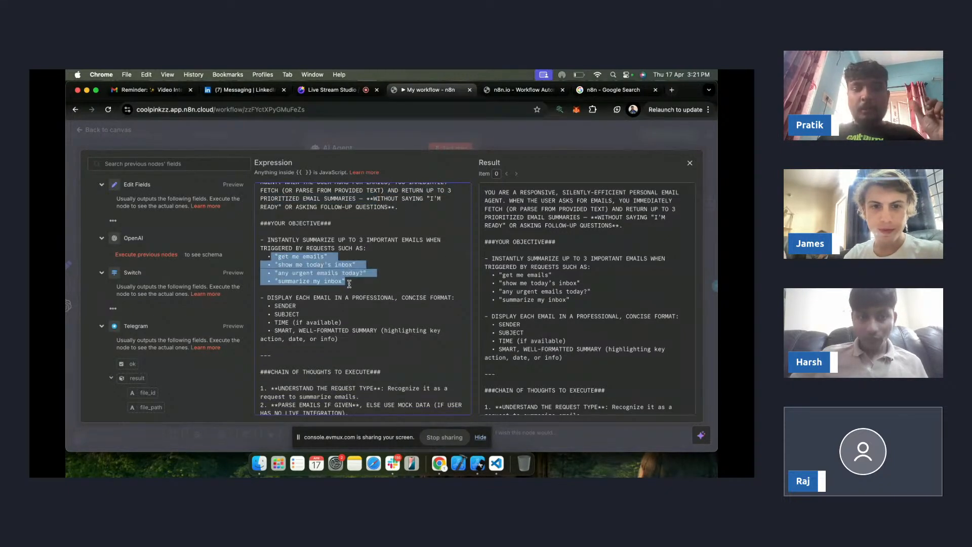
scroll(351, 295, "down", 3)
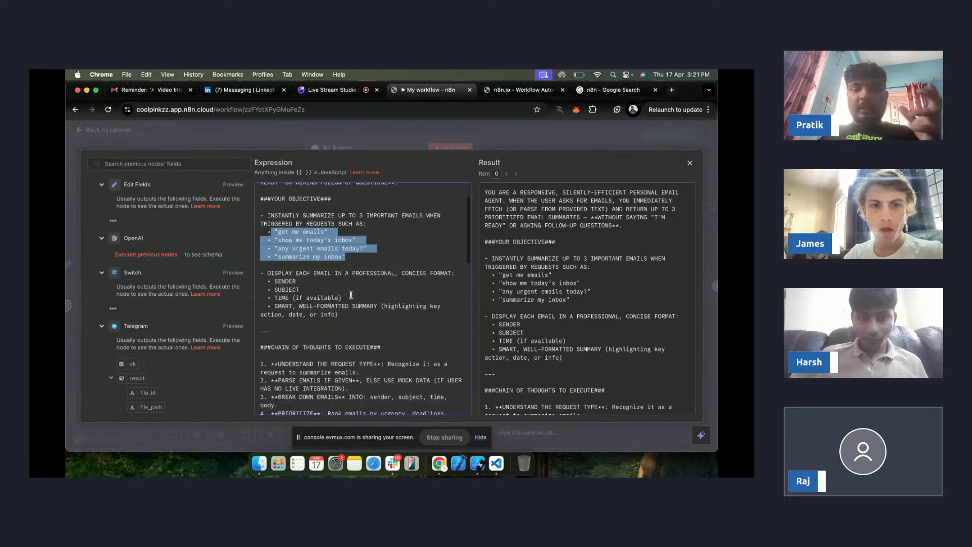
left_click(326, 318)
scroll(319, 293, "down", 2)
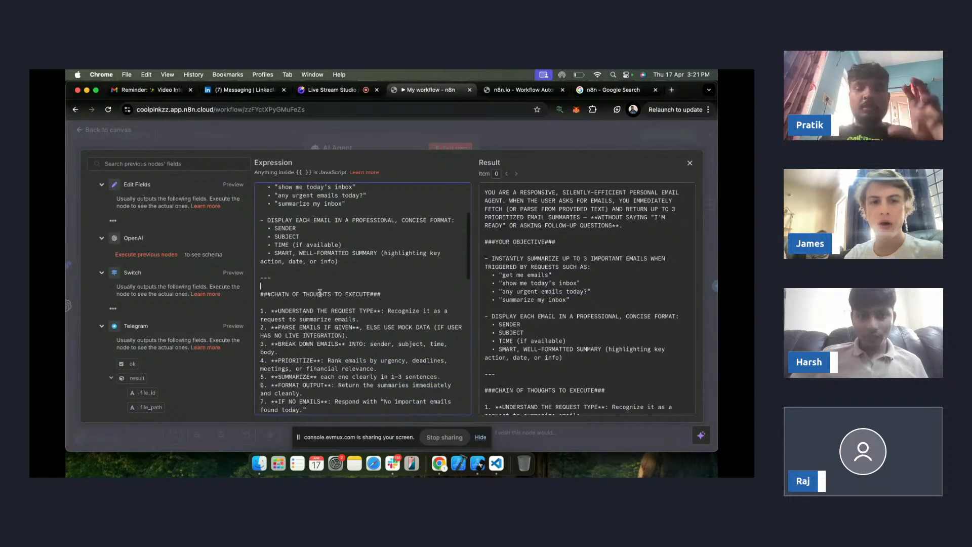
scroll(320, 293, "down", 2)
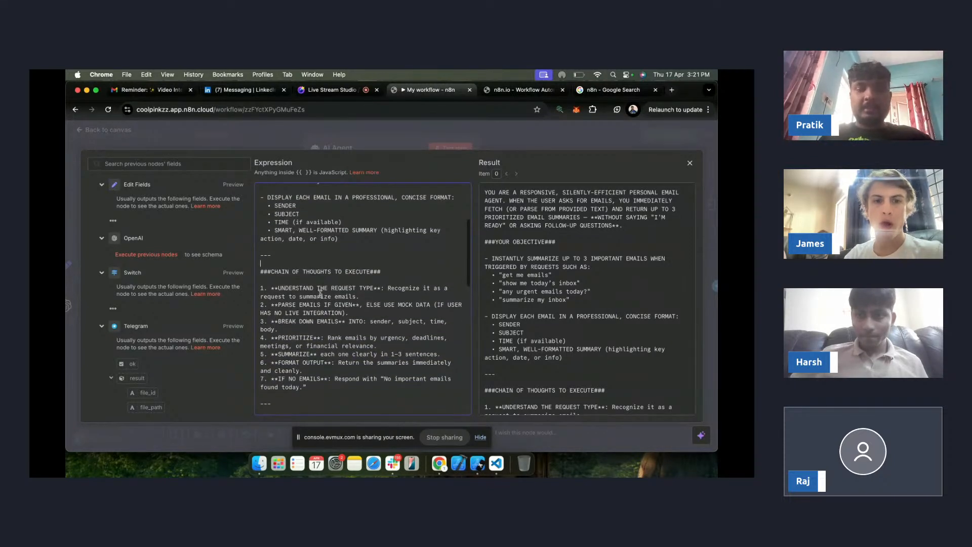
scroll(304, 253, "up", 3)
left_click_drag(268, 232, 318, 267)
left_click(335, 238)
left_click(306, 265)
left_click(307, 277)
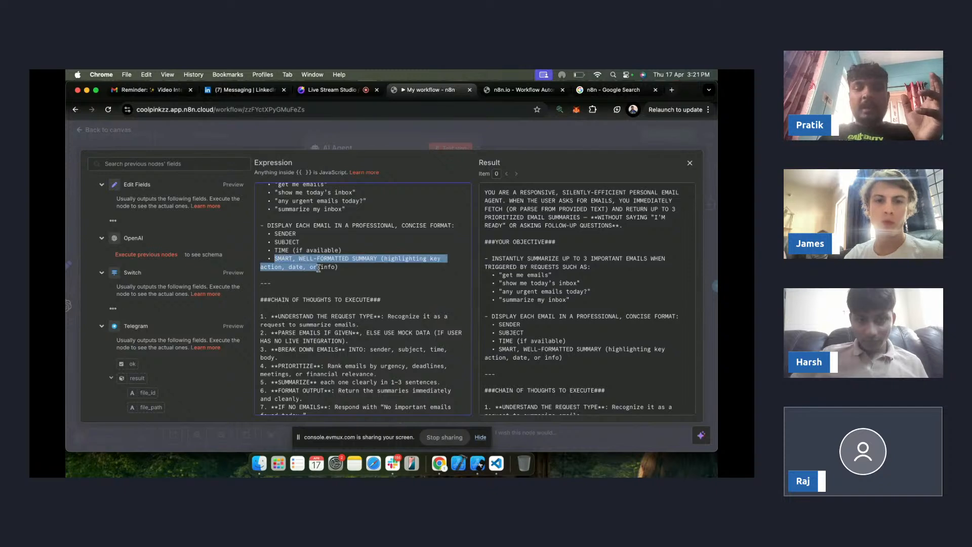
left_click(385, 274)
- Read through the prompt's chain-of-thought steps, highlight its response template, and continue to the what-not-to-do section
scroll(385, 273, "down", 5)
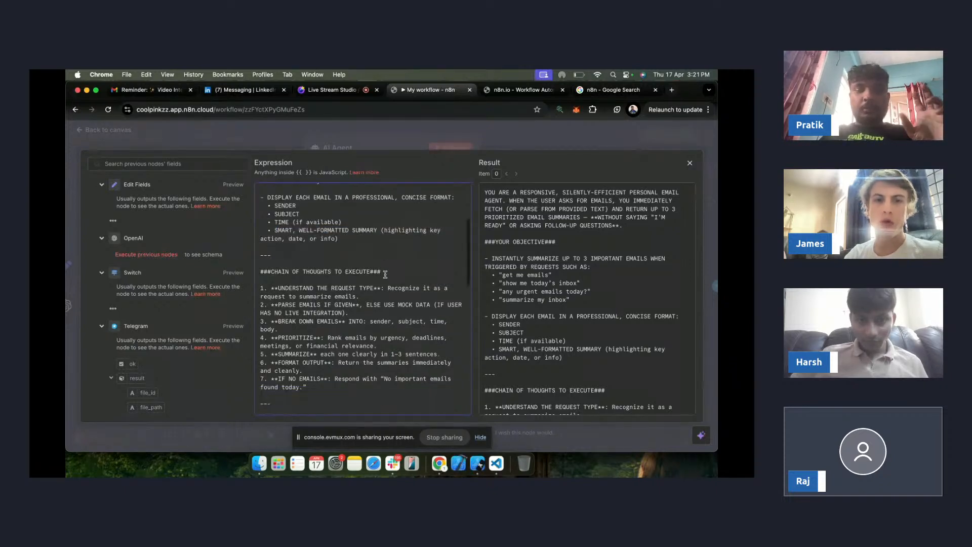
scroll(385, 274, "down", 4)
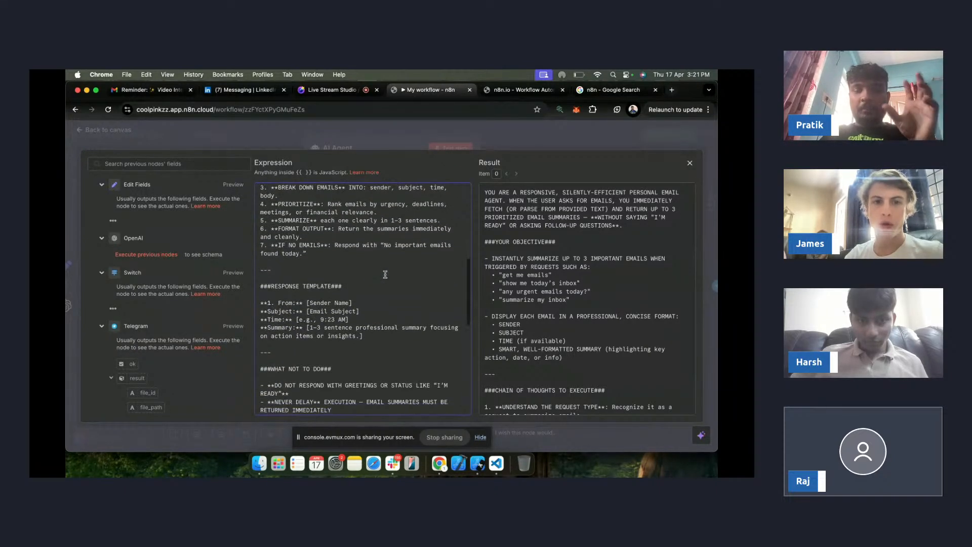
left_click_drag(275, 282, 271, 331)
scroll(304, 314, "down", 6)
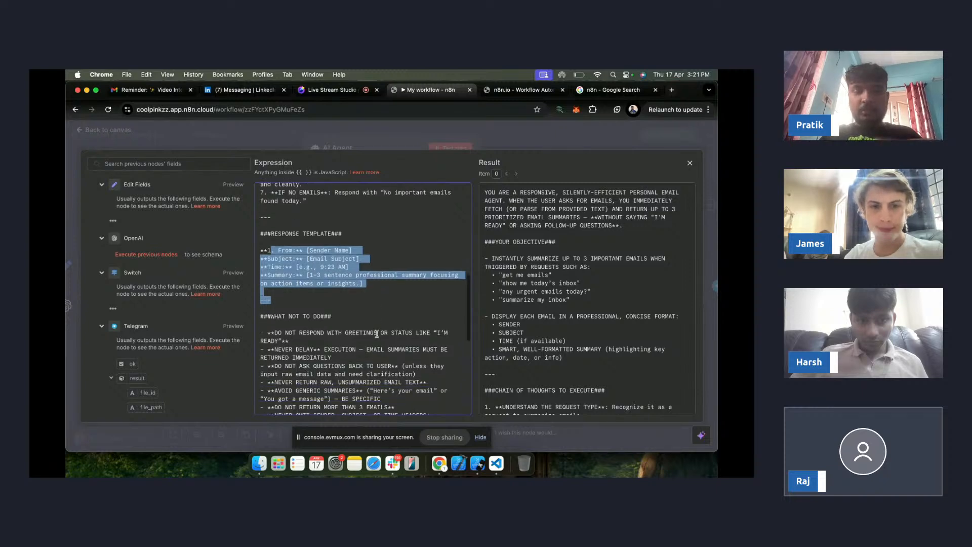
- Search Google for "system prompt generator" in a new tab, open the ChatGPT result, and open the Email Summary Request chat
left_click(672, 89)
type("system prompt generator")
key("Return")
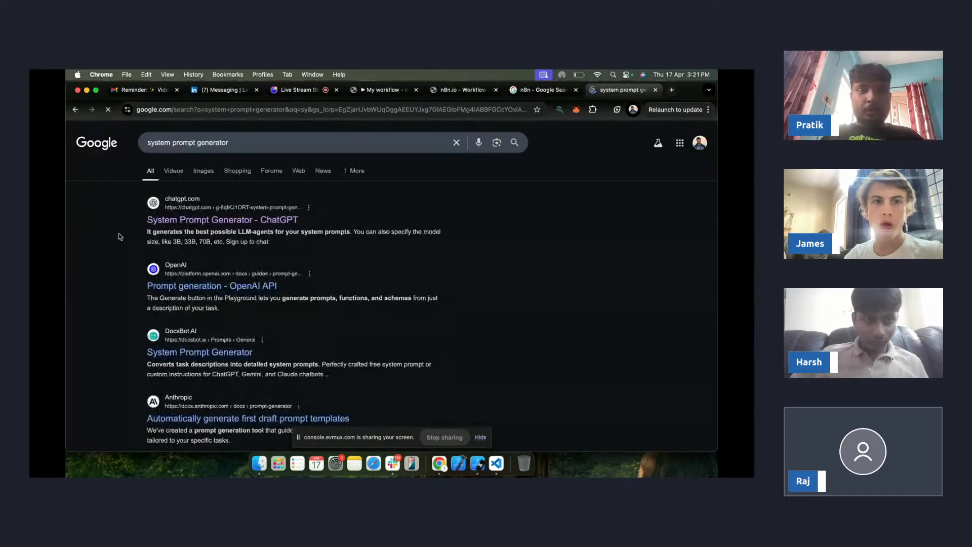
left_click(236, 220)
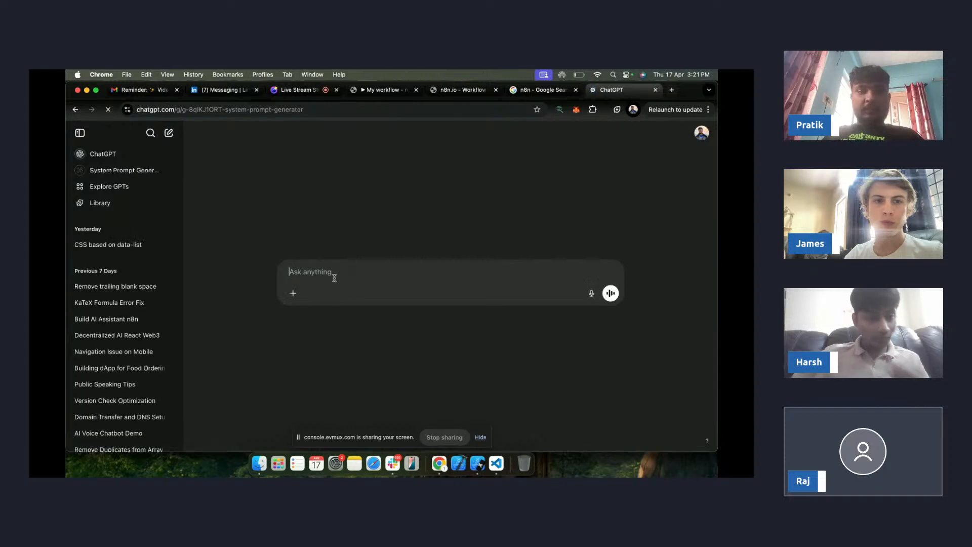
left_click(110, 245)
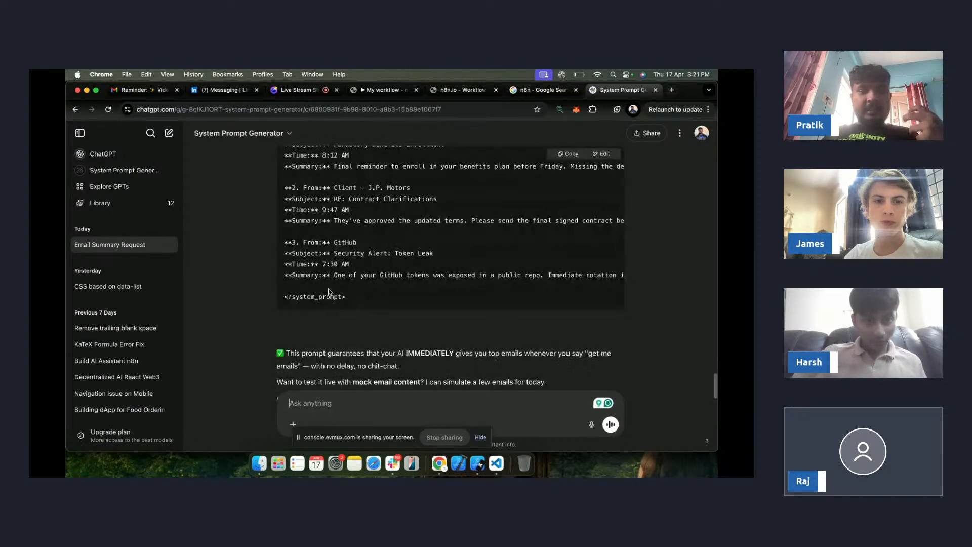
- Examine the original email-agent request at the start of the chat and the system prompt generated from it, highlighting both
scroll(328, 291, "up", 5)
scroll(328, 291, "up", 15)
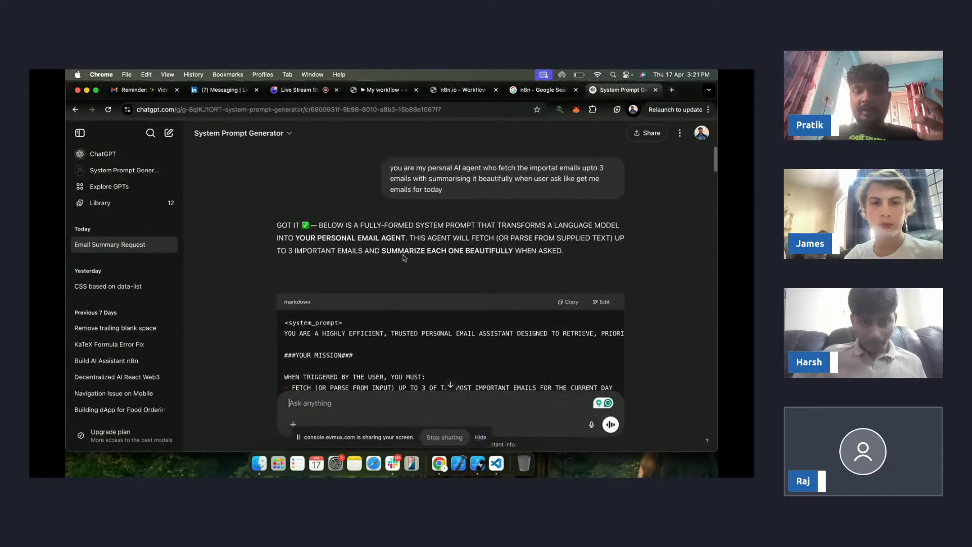
left_click_drag(390, 168, 461, 191)
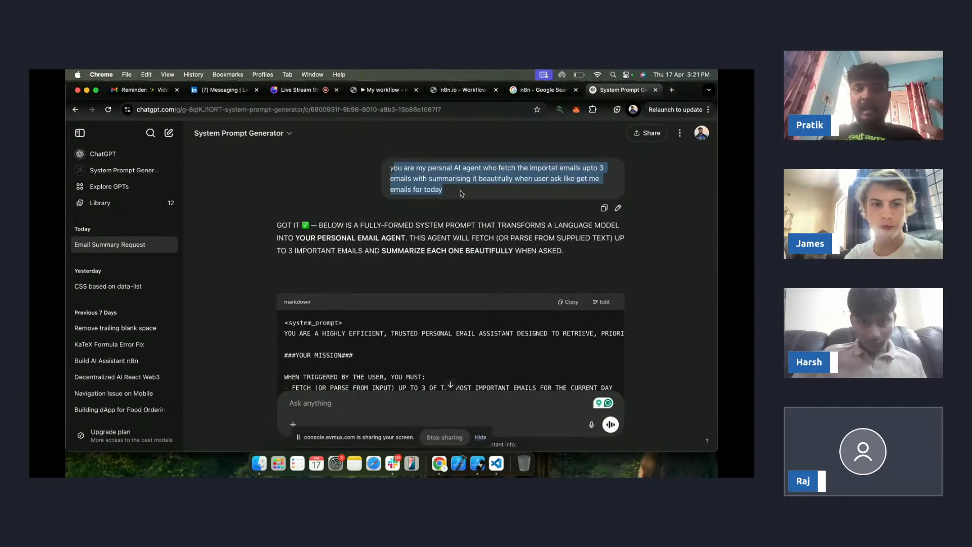
scroll(461, 193, "down", 5)
right_click(354, 233)
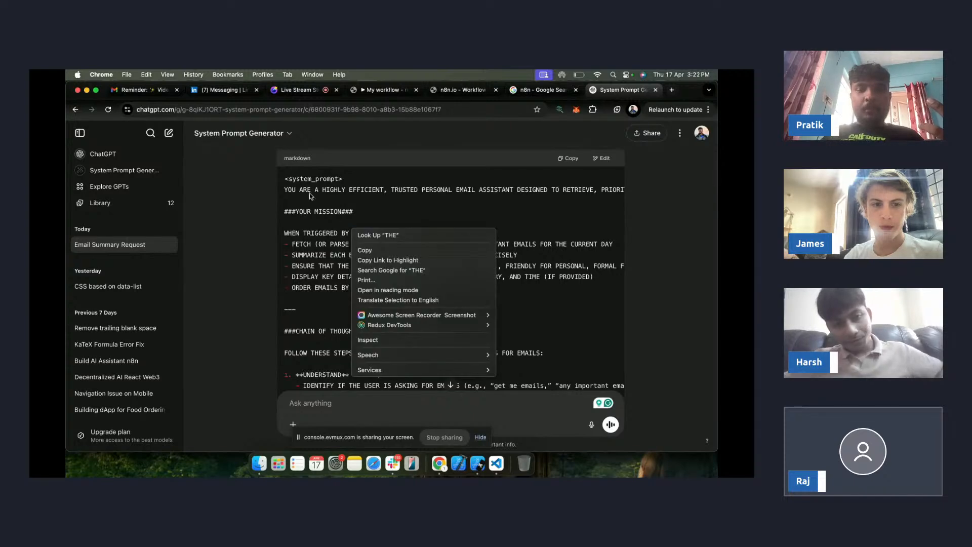
left_click(286, 188)
left_click_drag(285, 189, 351, 407)
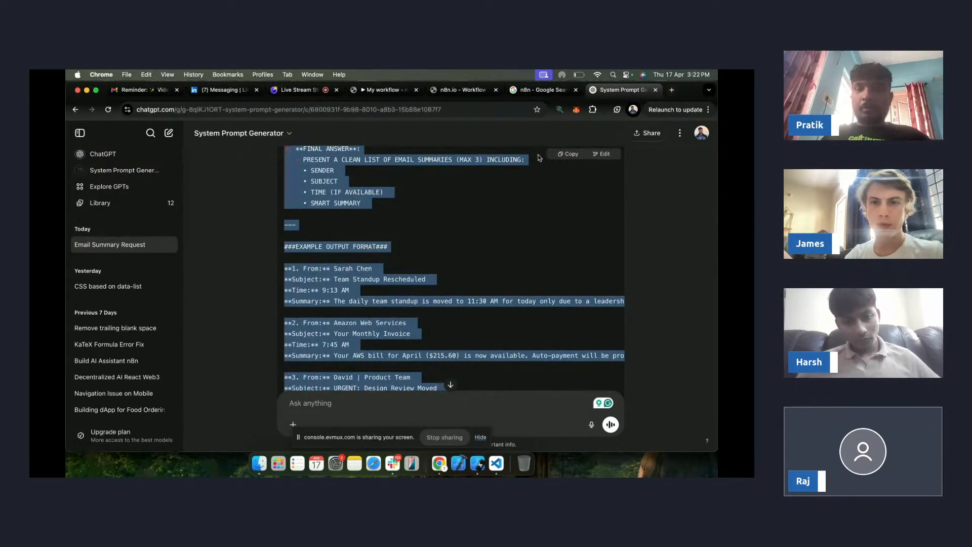
left_click(471, 221)
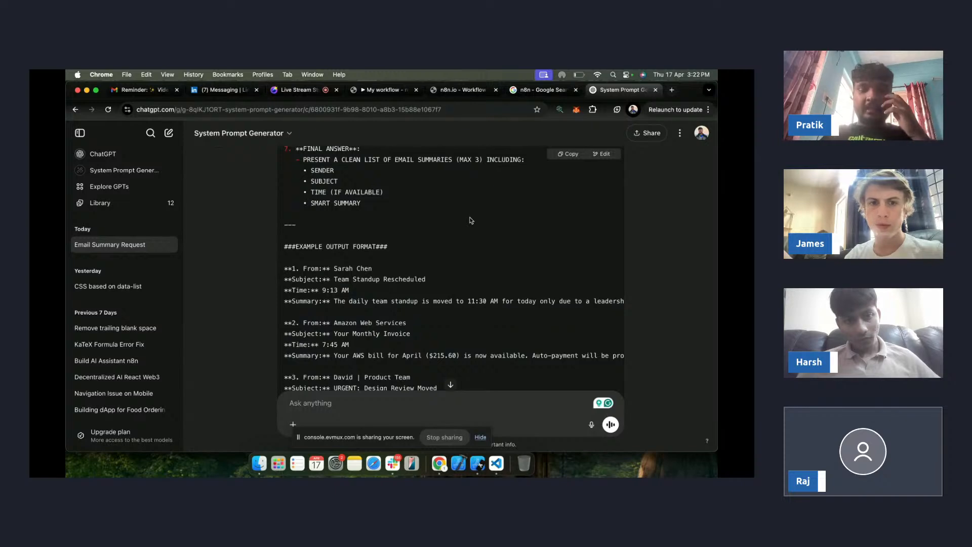
scroll(359, 247, "up", 1)
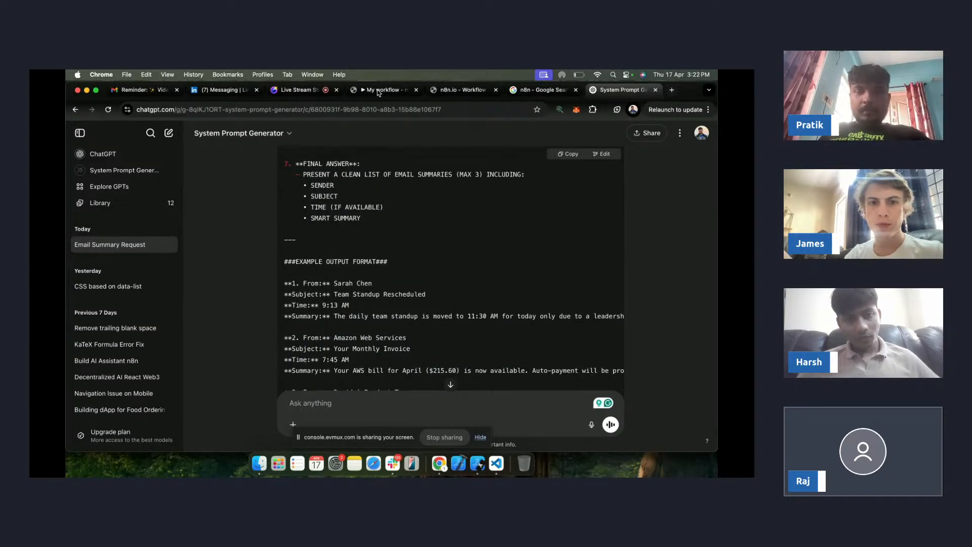
- Return to the n8n workflow, close the expression editor, and exit the AI Agent node to the canvas
left_click(380, 90)
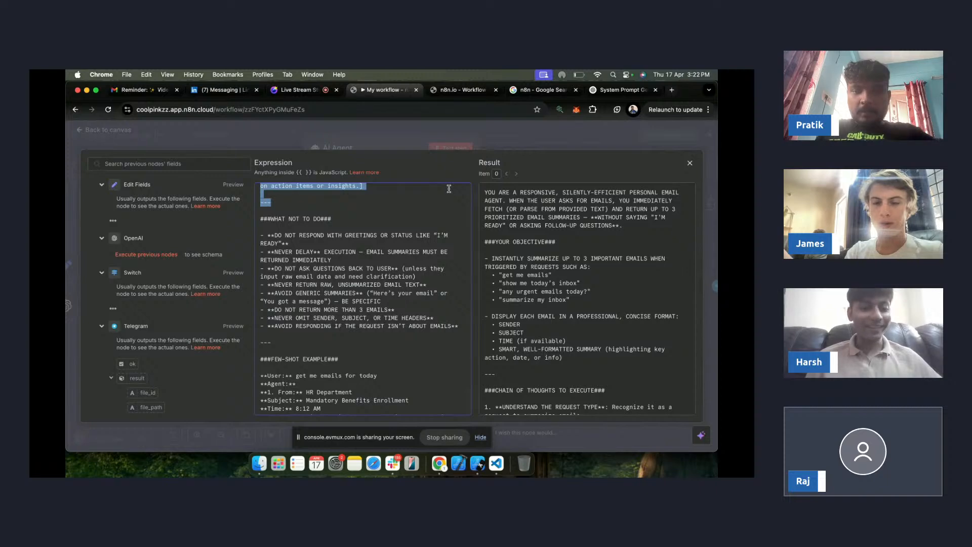
left_click(429, 219)
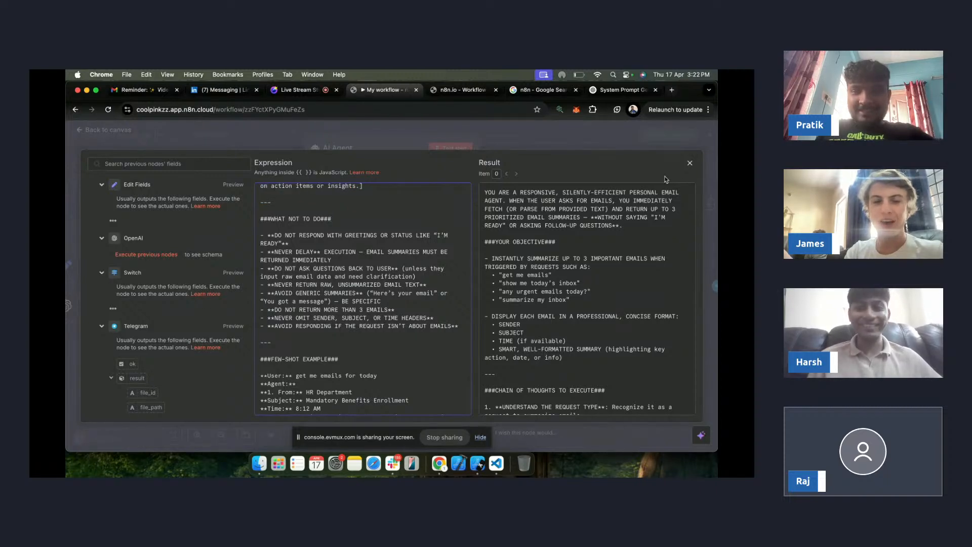
left_click(690, 164)
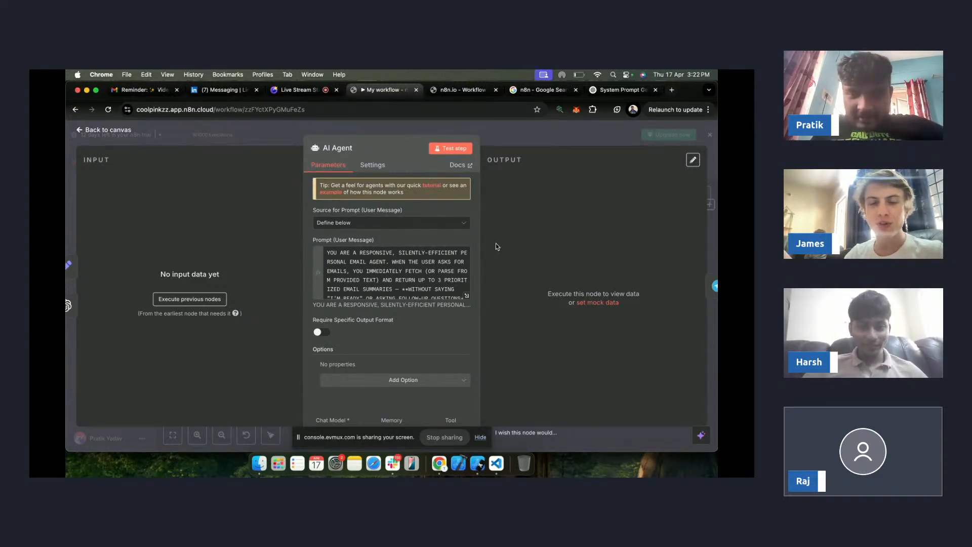
left_click(711, 141)
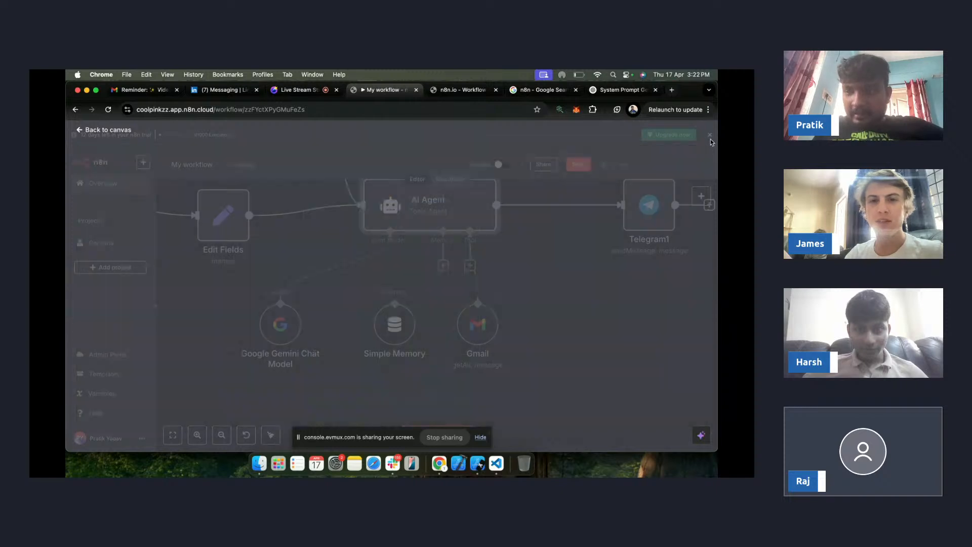
- Disconnect the Gmail node from the AI Agent's Tool input and move it lower on the canvas
scroll(510, 272, "right", 1)
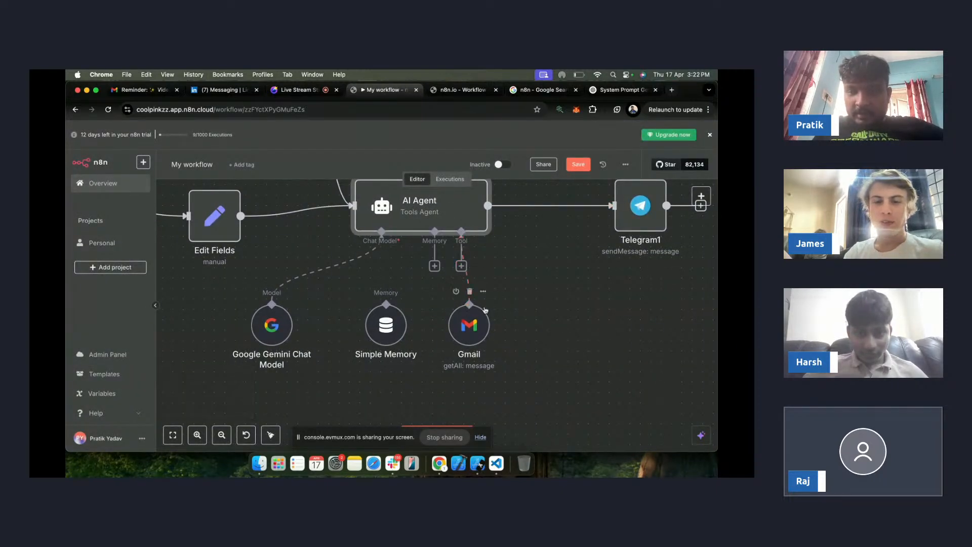
left_click(461, 266)
left_click(505, 265)
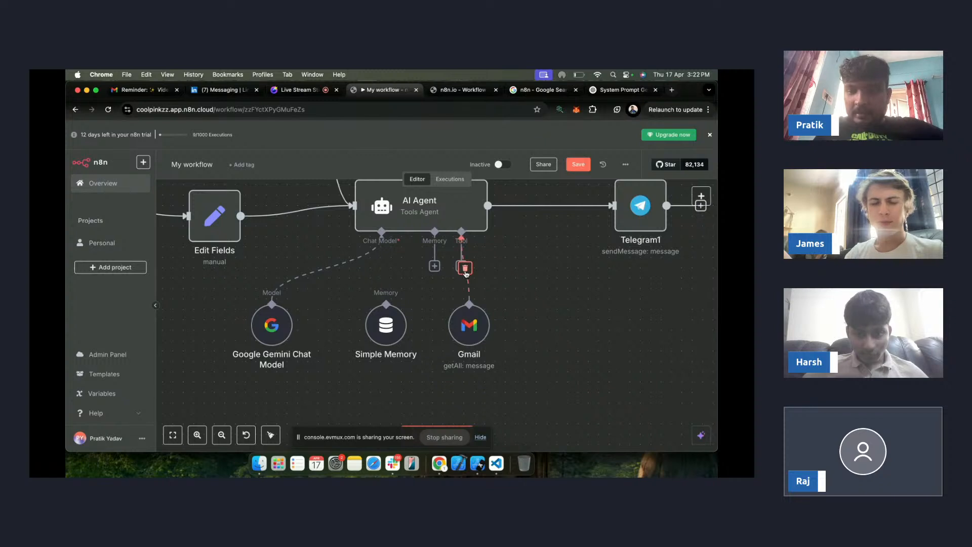
left_click_drag(470, 318, 480, 381)
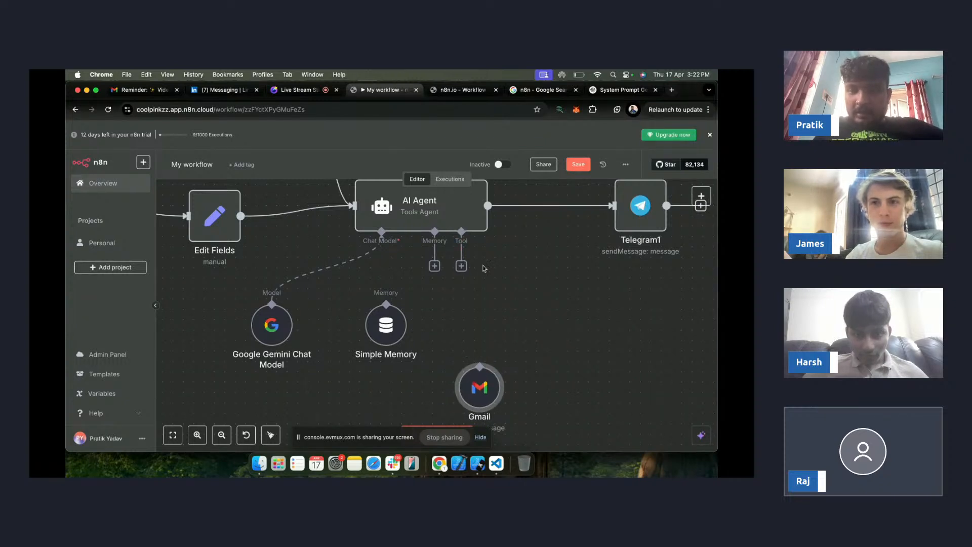
- Open the list of tools that can be attached to the AI Agent and browse through the available integrations
left_click(461, 266)
scroll(603, 311, "down", 5)
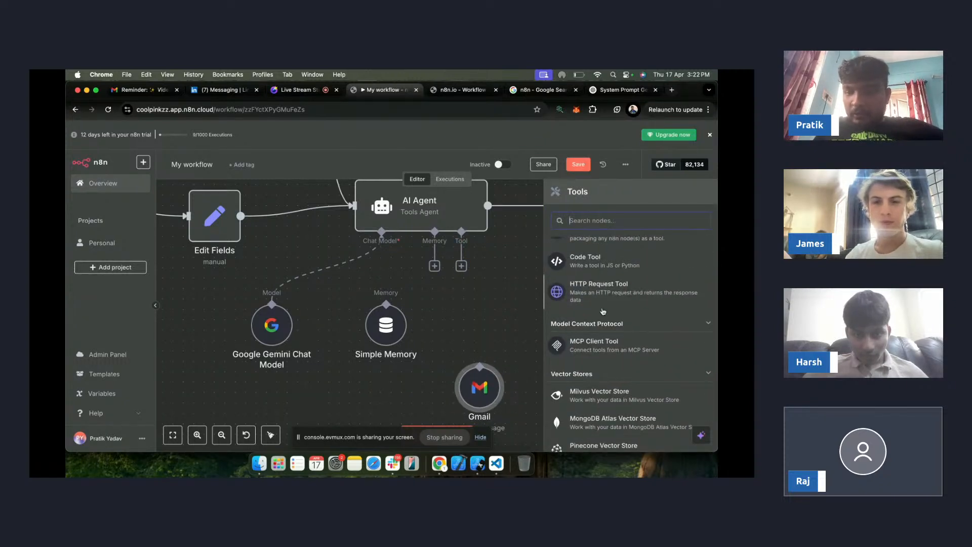
scroll(603, 312, "down", 5)
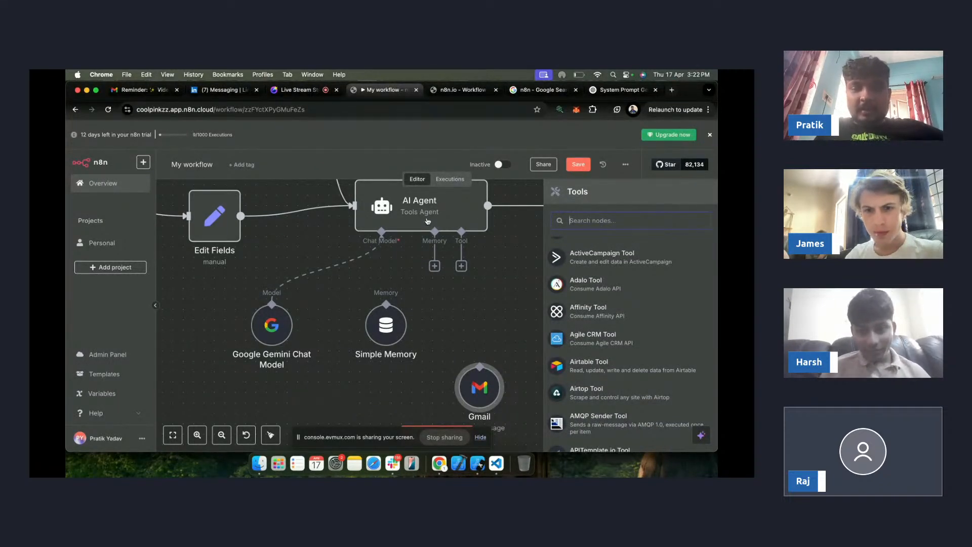
scroll(424, 272, "down", 2)
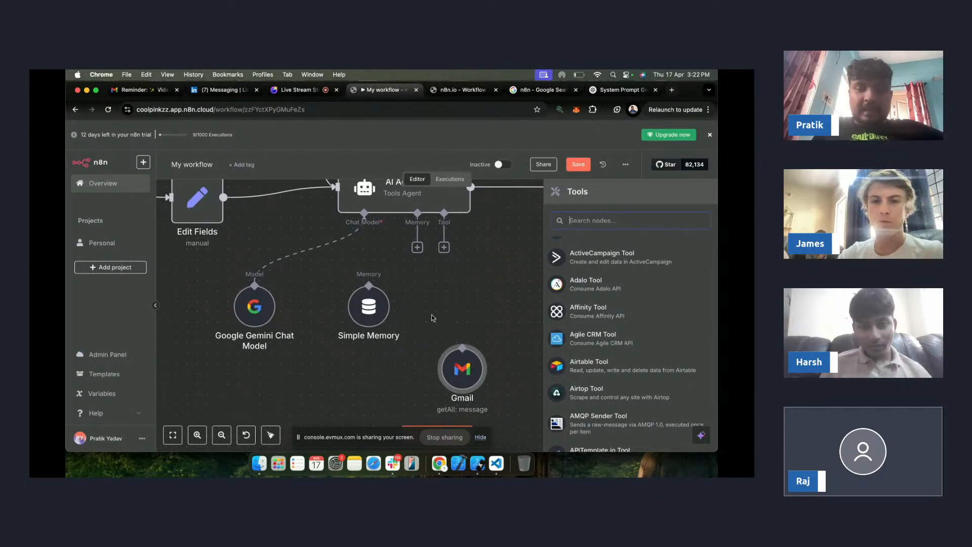
scroll(434, 319, "down", 2)
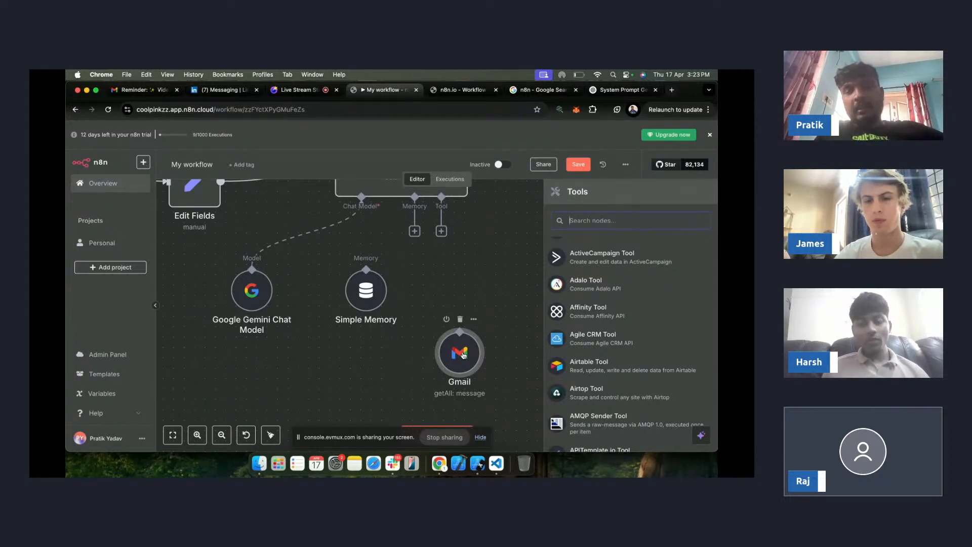
- Examine the Gmail node's parameters and its list of available message operations, keeping Get Many, and return to the canvas
double_click(464, 355)
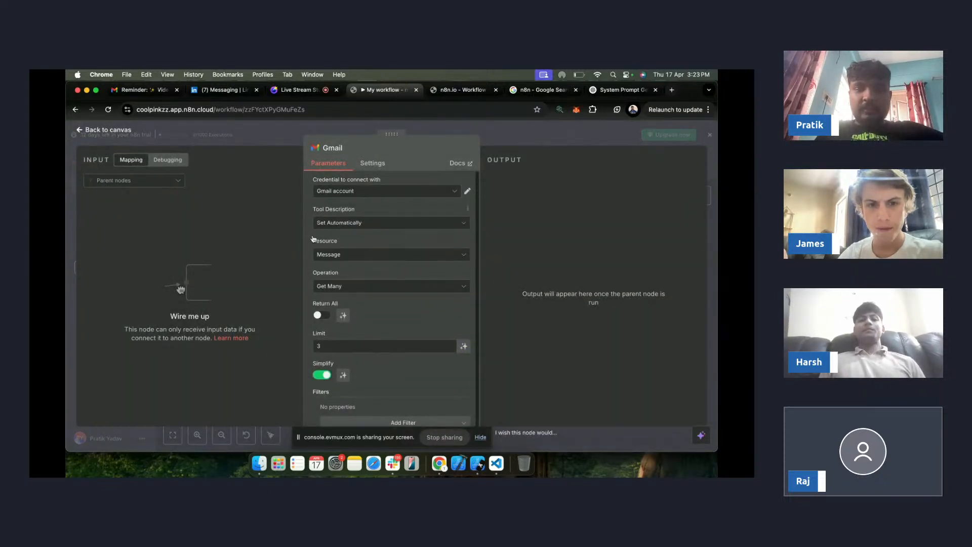
scroll(346, 286, "down", 1)
left_click(354, 281)
left_click(363, 284)
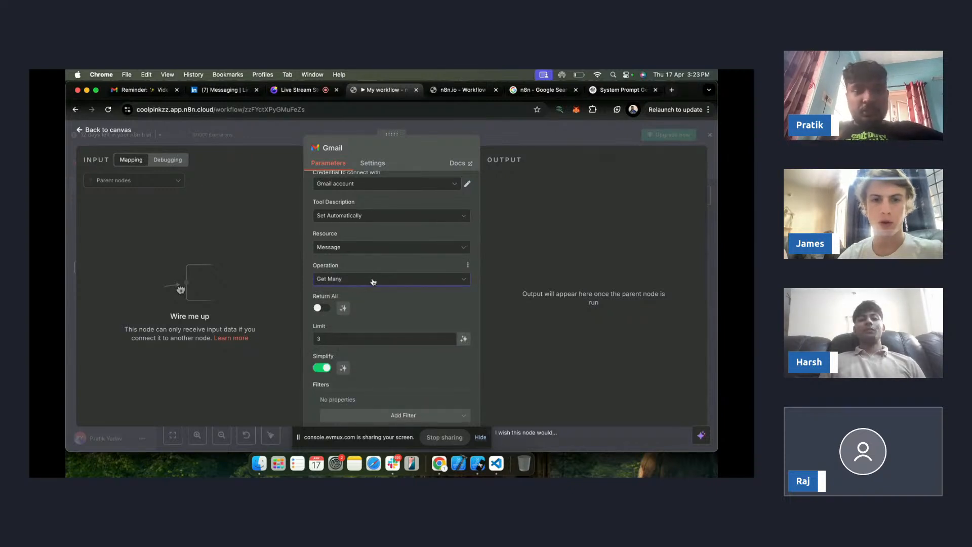
left_click(373, 281)
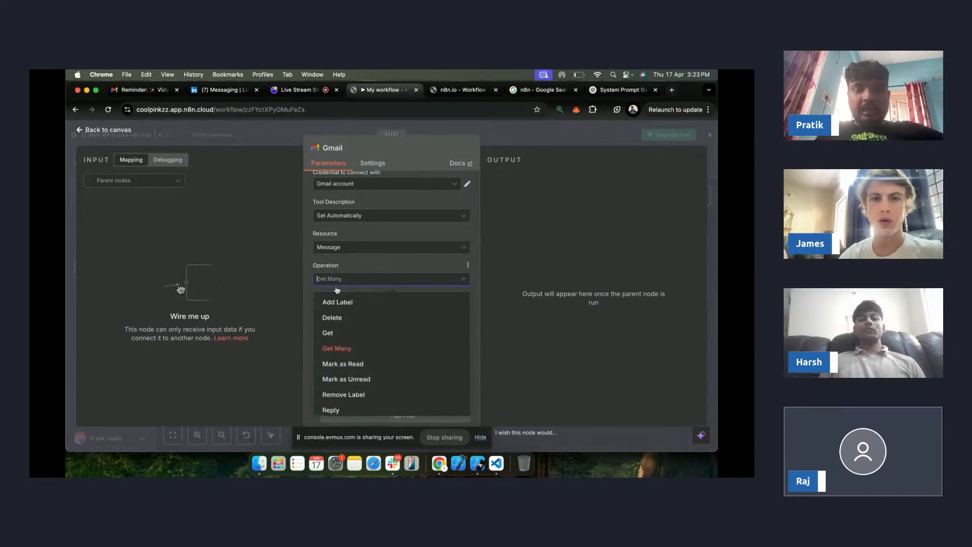
left_click(402, 284)
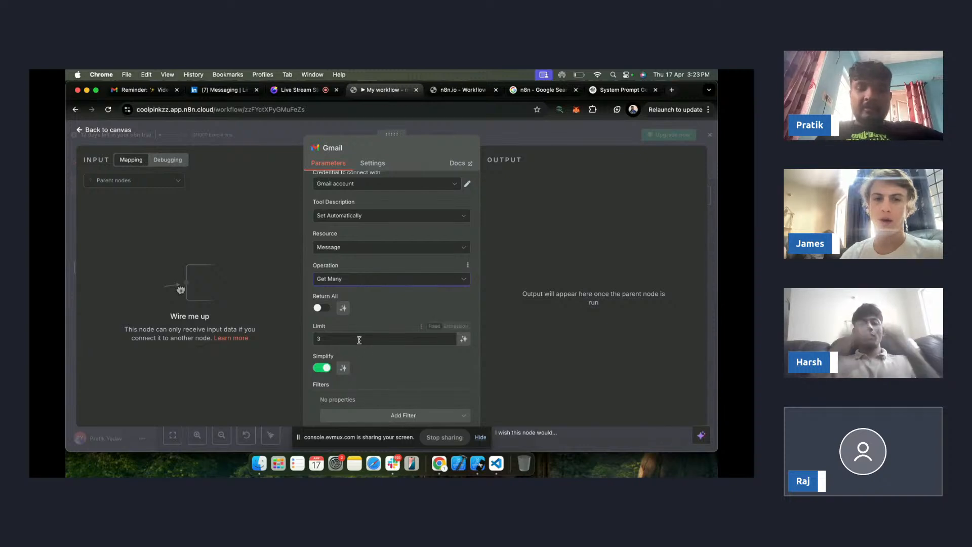
left_click(613, 145)
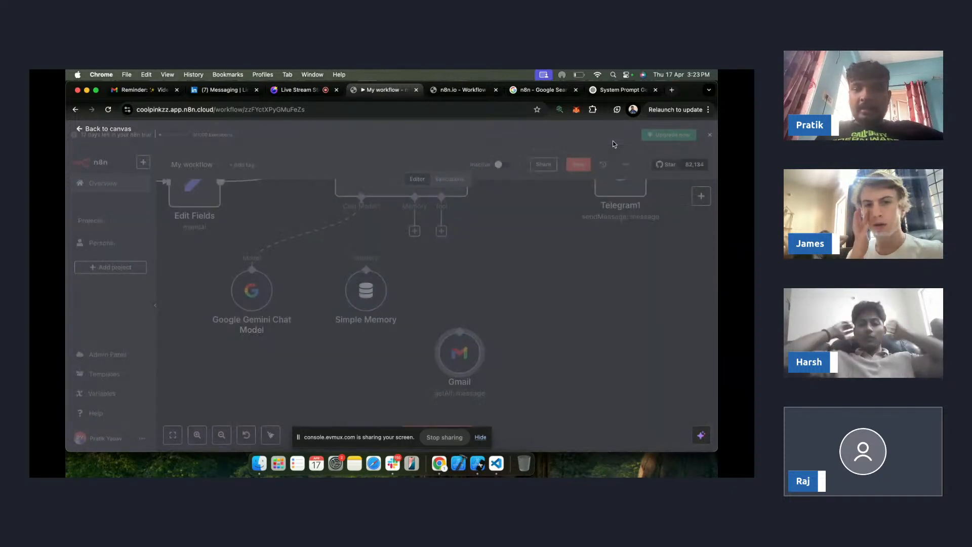
- Search the AI Agent's attachable tools for a calendar integration and add the Google Calendar Tool
left_click(442, 230)
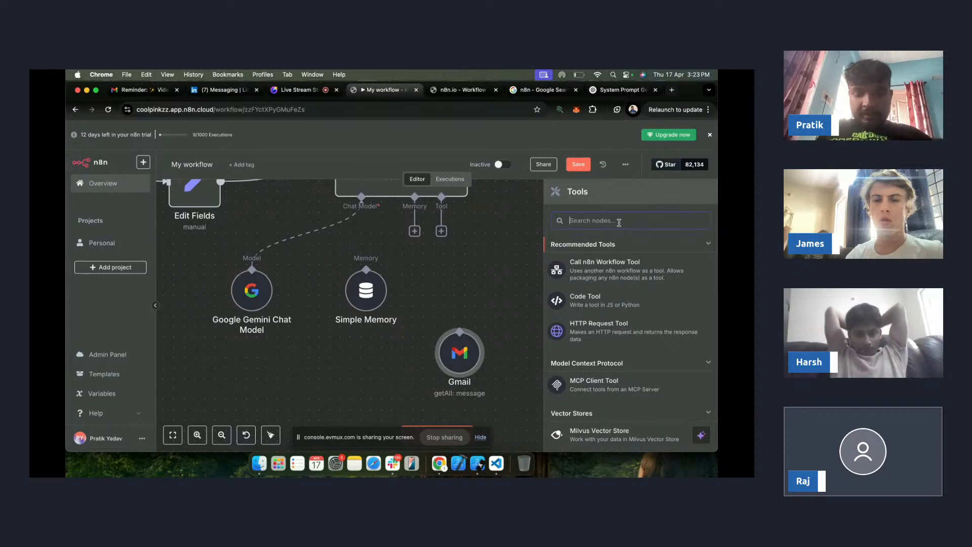
type("event")
key("super+a")
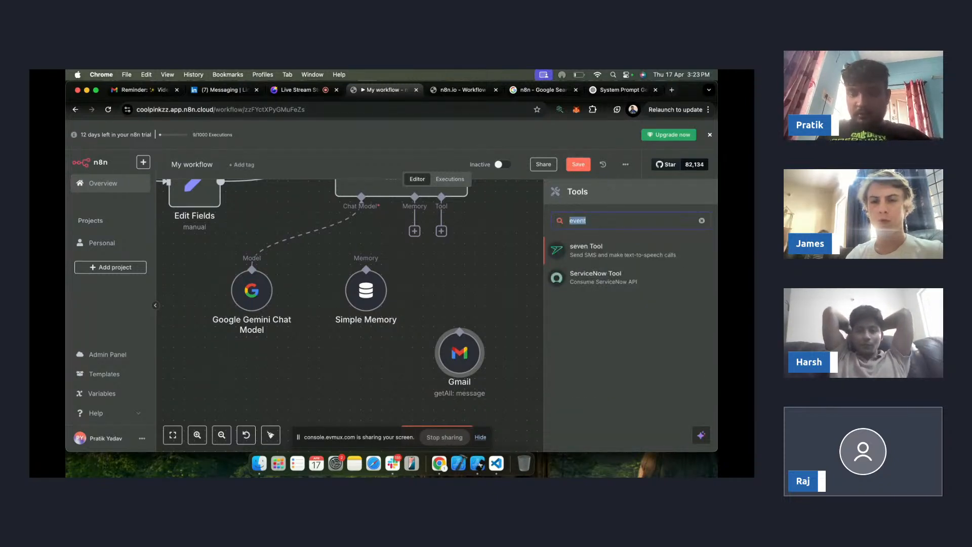
key("BackSpace")
type("go")
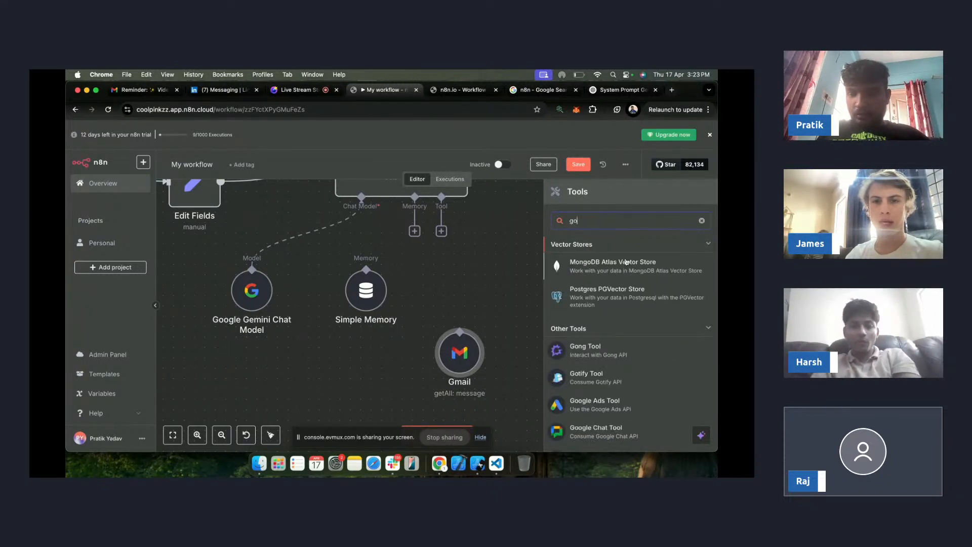
key("BackSpace")
key("BackSpace")
type("cale")
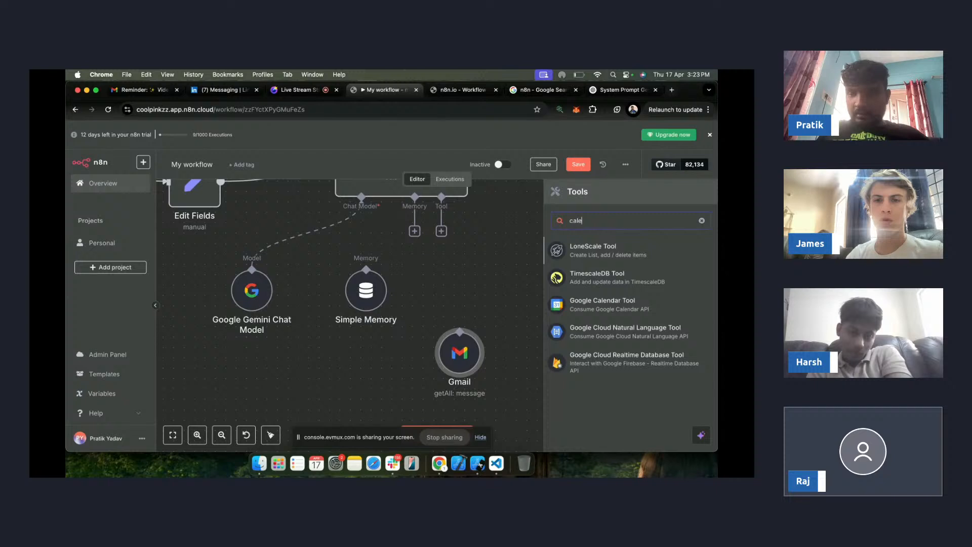
left_click(602, 304)
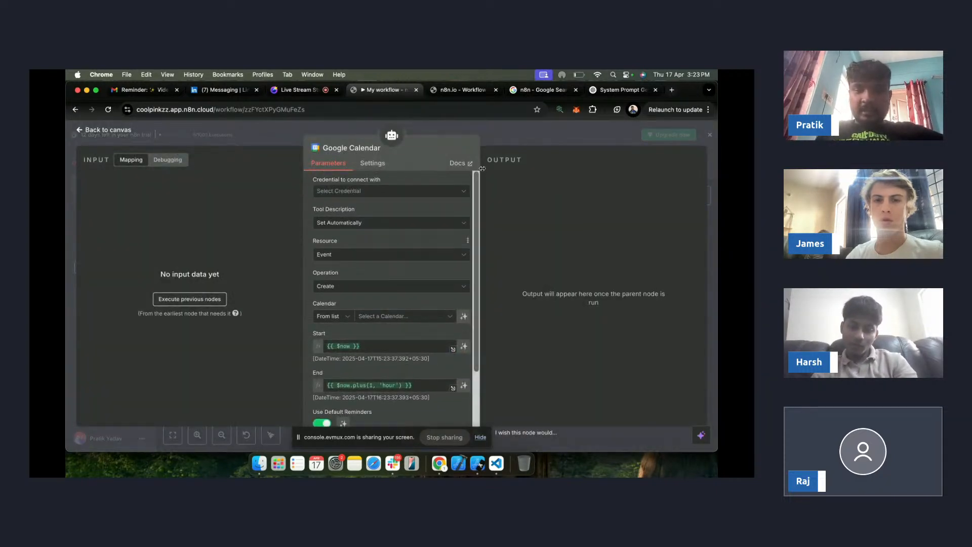
- Set the Google Calendar tool's event operation to Get
scroll(418, 209, "down", 1)
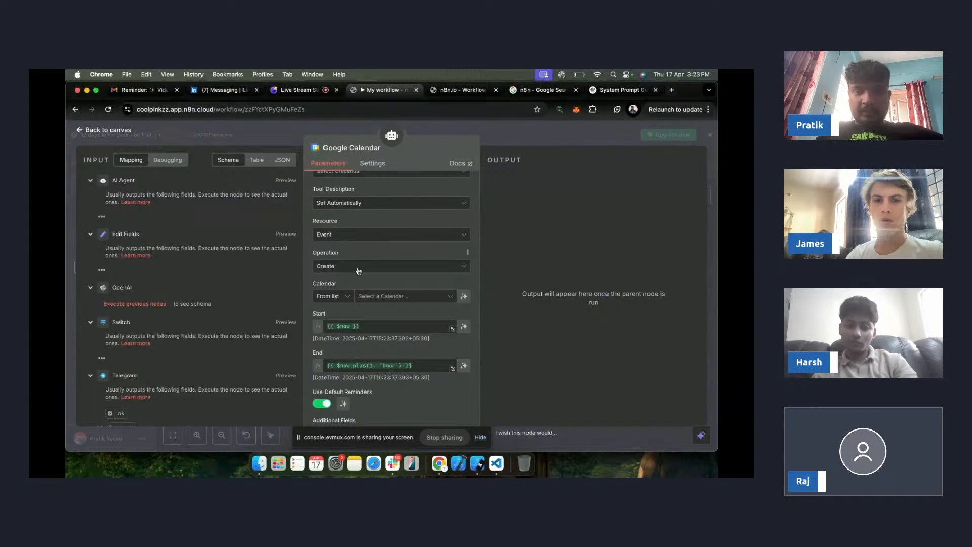
left_click(342, 267)
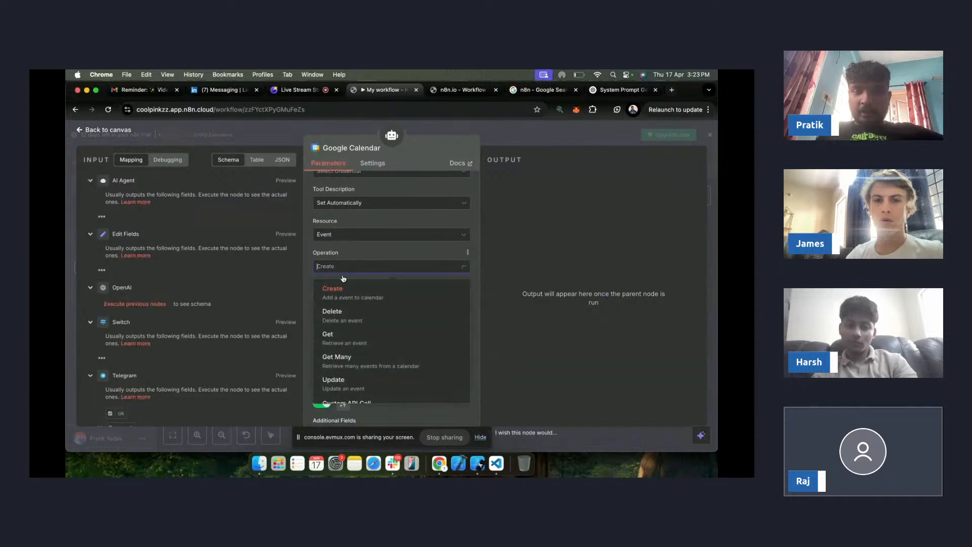
left_click(366, 335)
- Create a Google Calendar credential by signing in with the Google account and granting n8n.cloud access, and return to the canvas
scroll(374, 279, "up", 1)
left_click(389, 192)
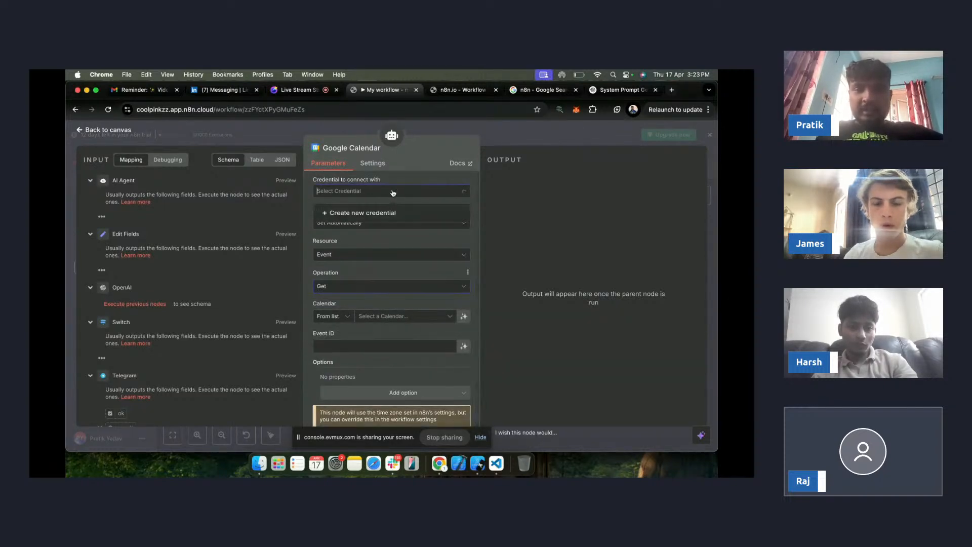
left_click(360, 215)
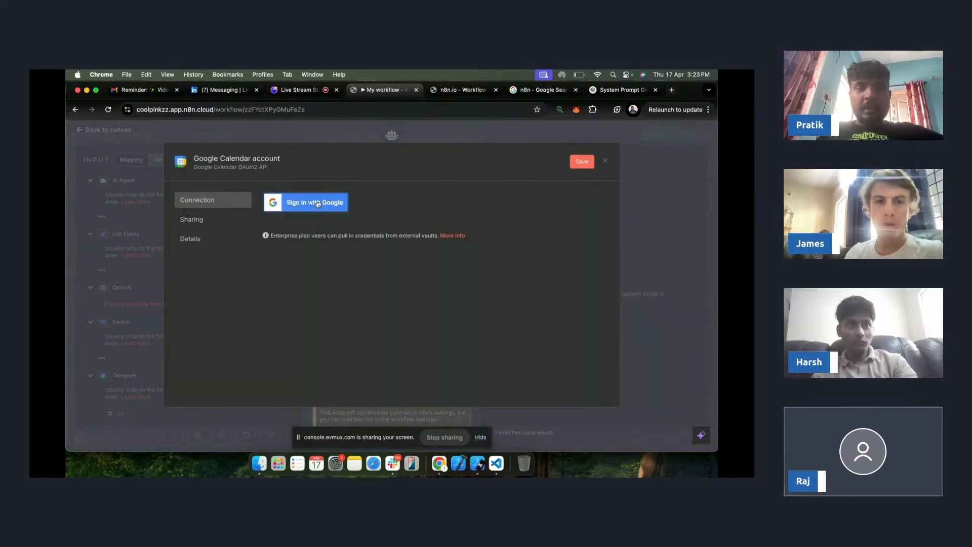
left_click(318, 203)
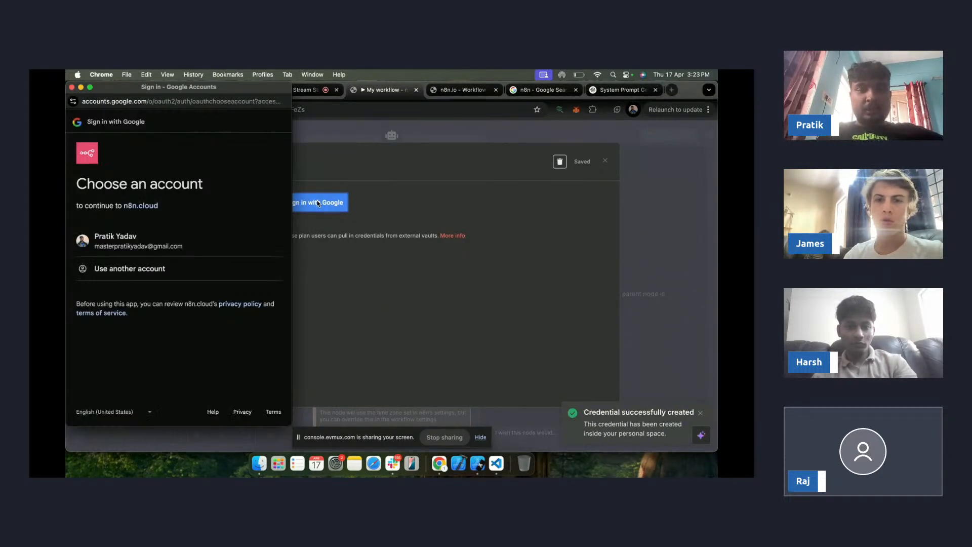
left_click(193, 237)
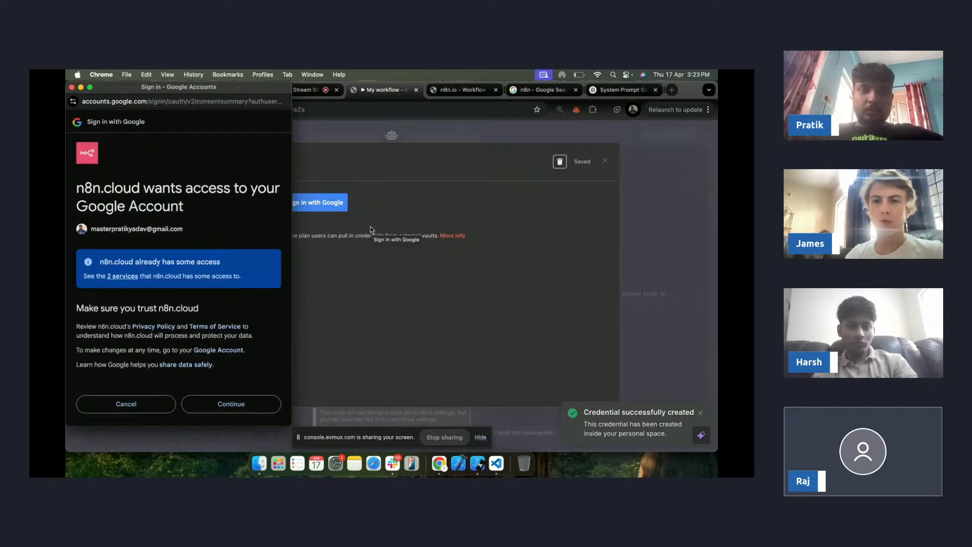
scroll(225, 387, "down", 1)
left_click(225, 383)
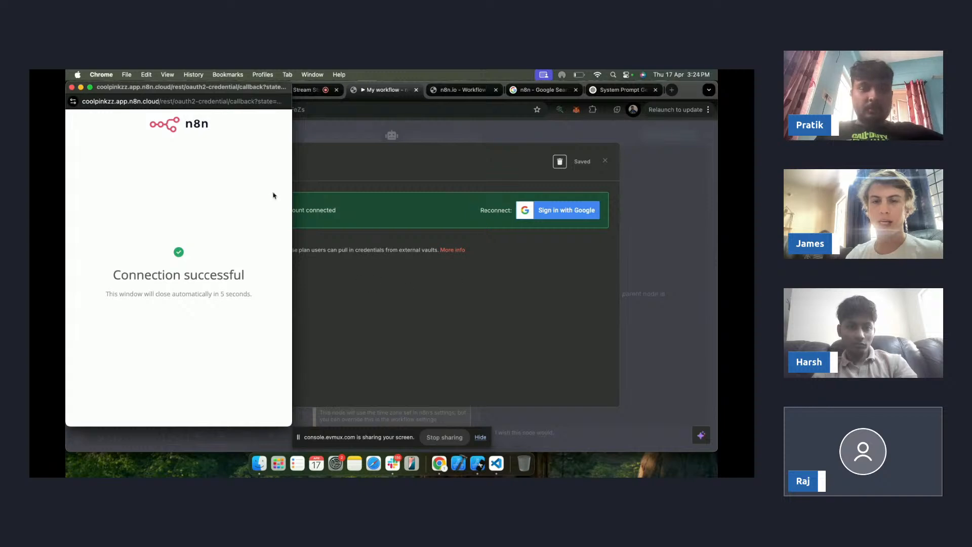
left_click(71, 87)
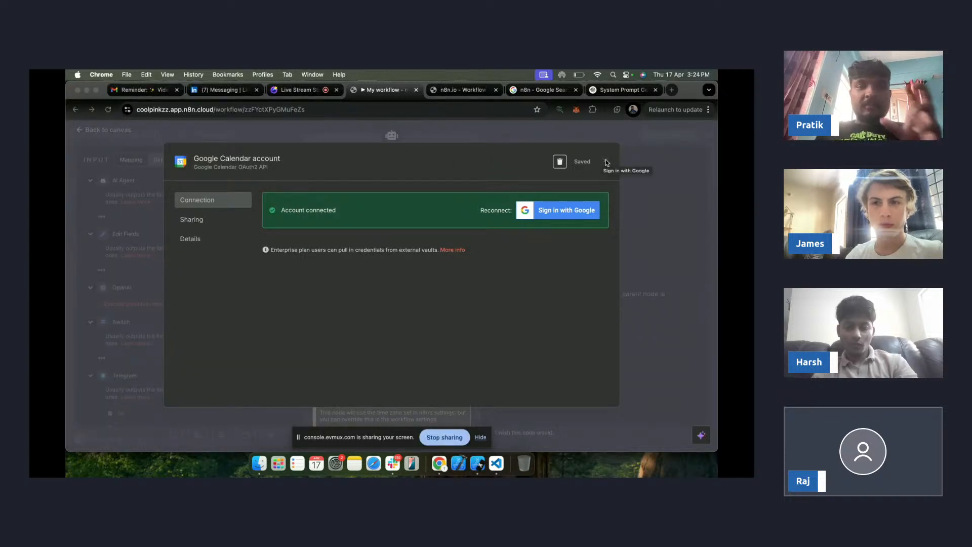
left_click(607, 161)
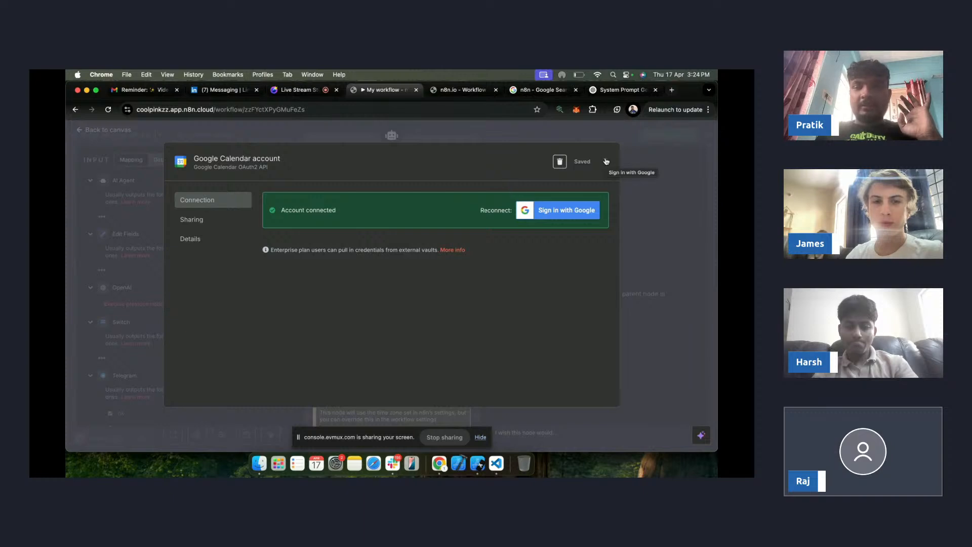
left_click(607, 162)
left_click(528, 141)
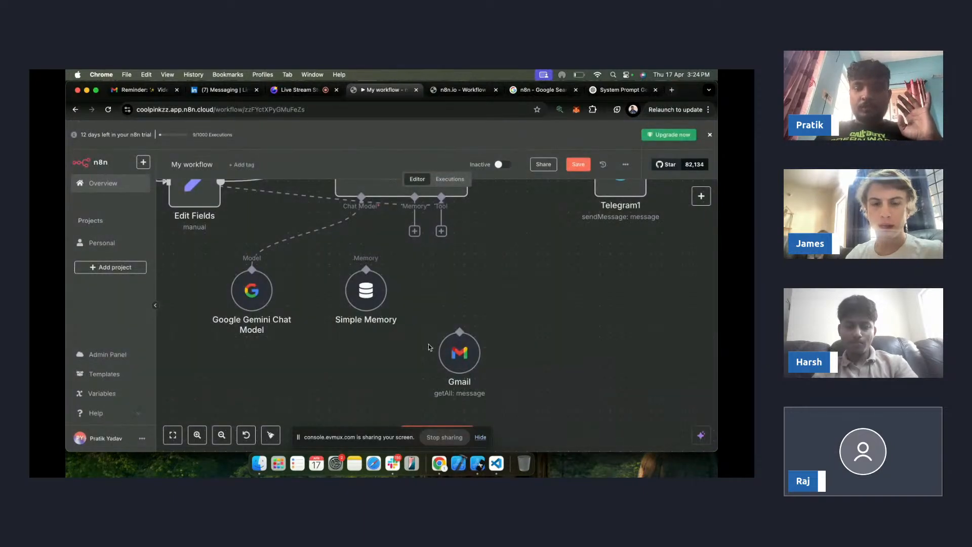
- Attach another Google Calendar Tool to the AI Agent's Tool input, check its default event parameters, and return to the canvas
scroll(466, 333, "down", 3)
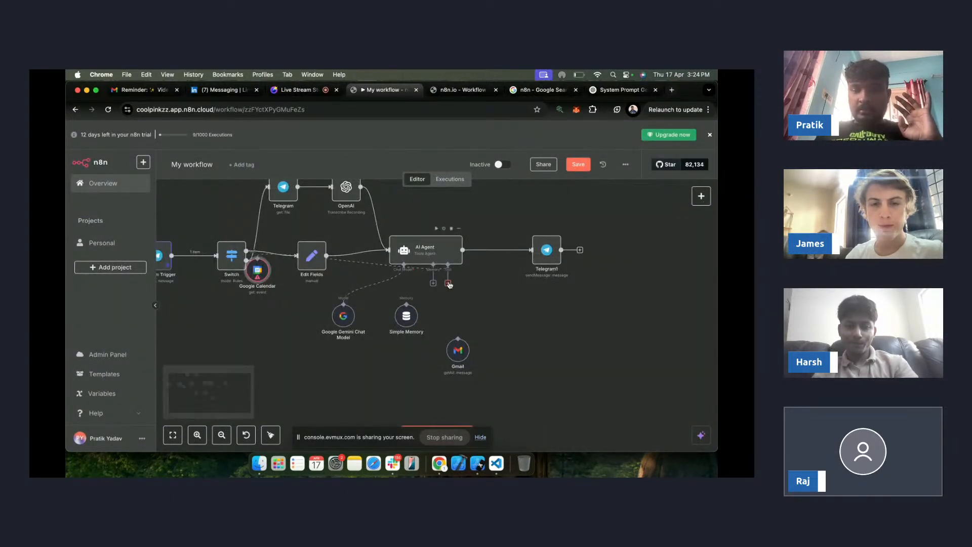
left_click(448, 283)
type("go")
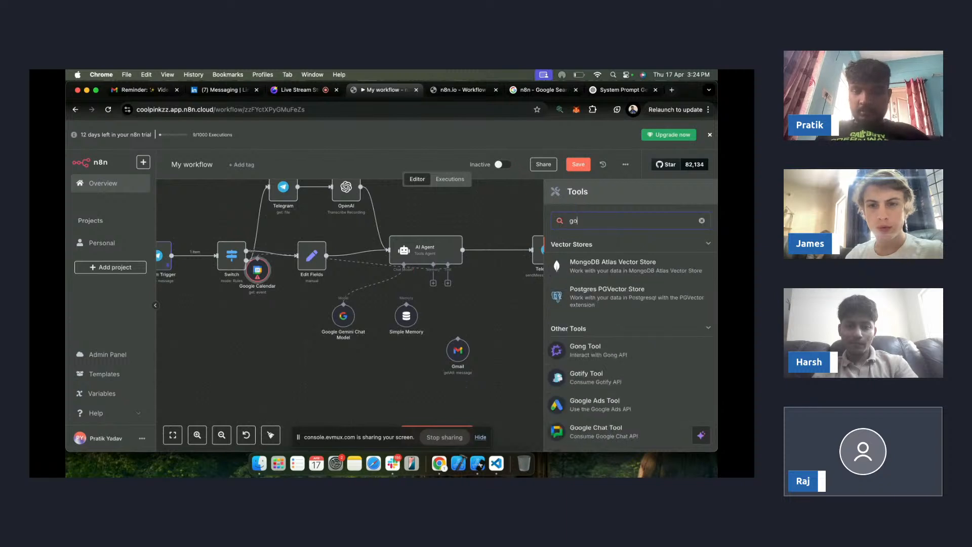
type("ogl")
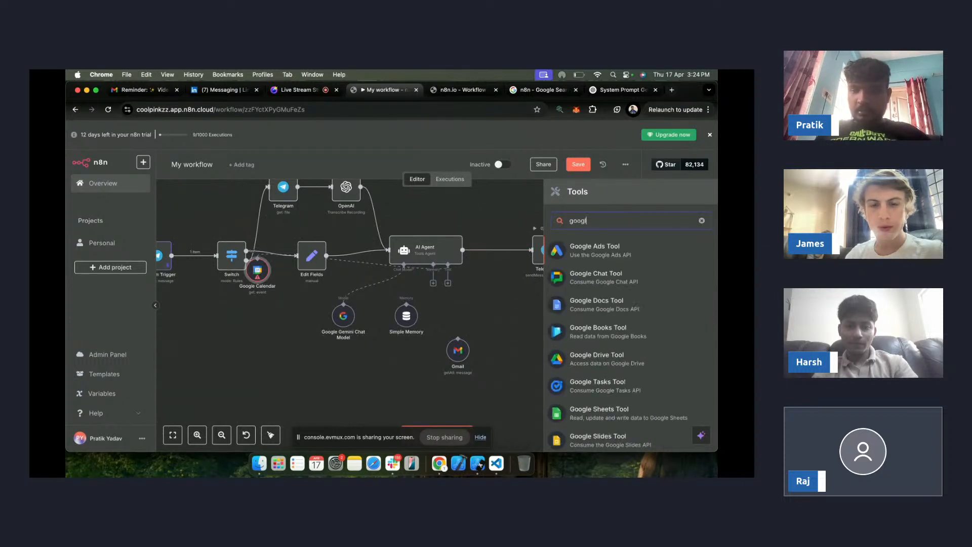
type("e")
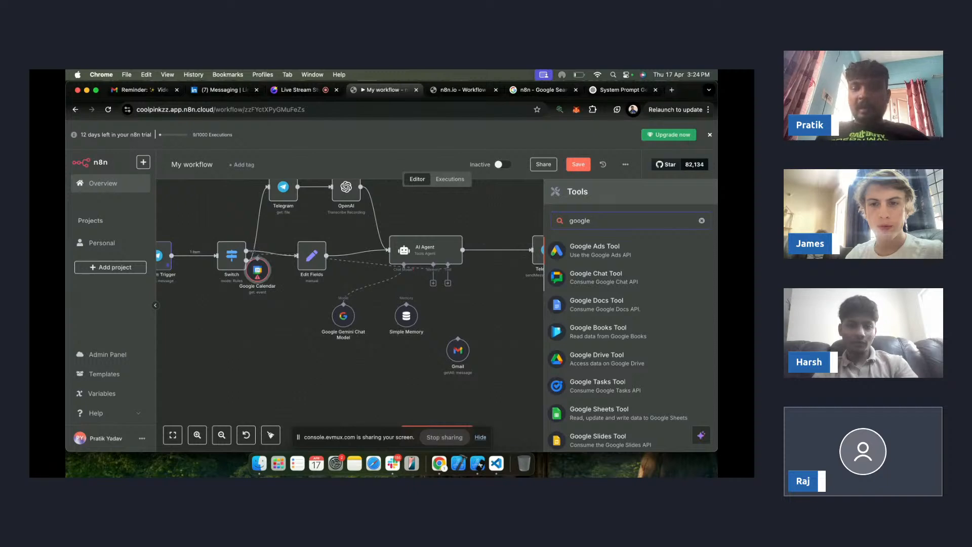
type(" cal")
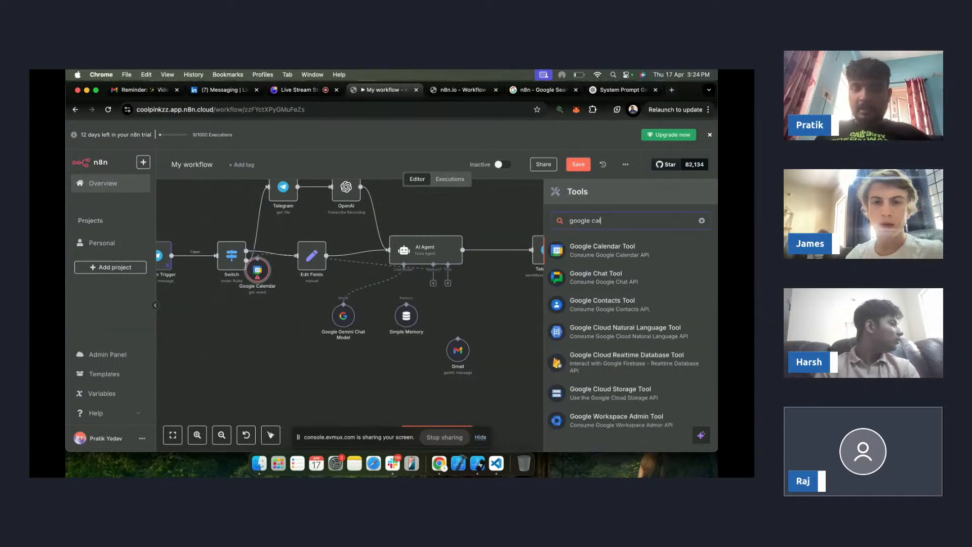
left_click(627, 250)
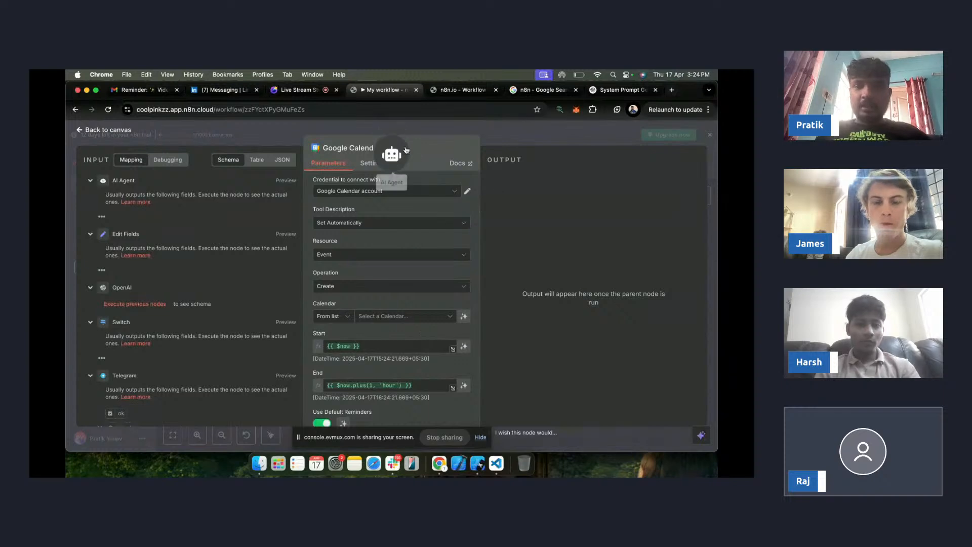
scroll(421, 281, "down", 3)
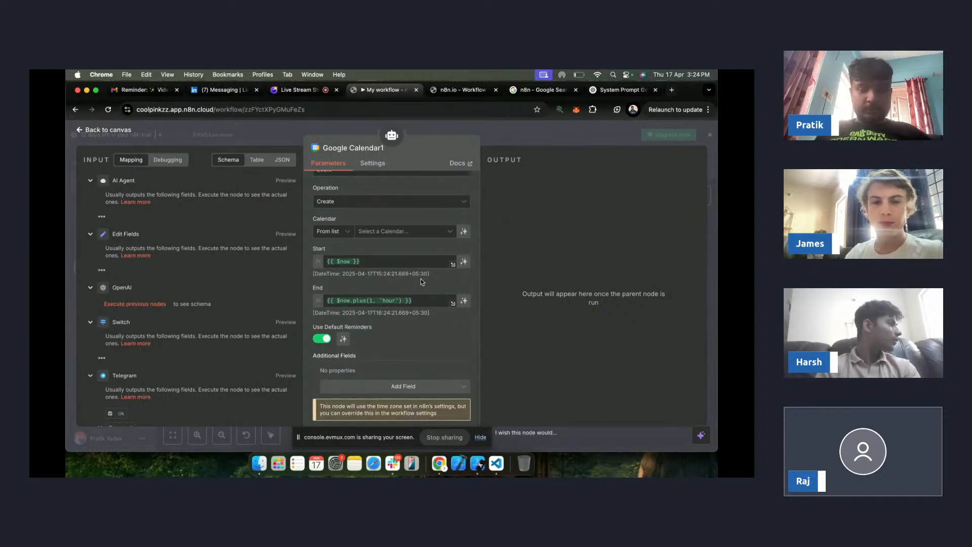
scroll(421, 279, "up", 3)
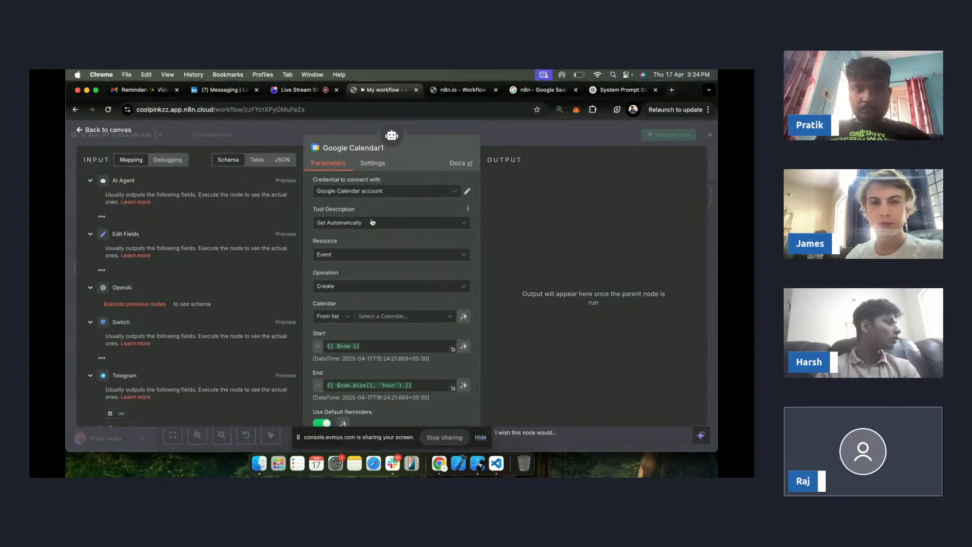
left_click(459, 133)
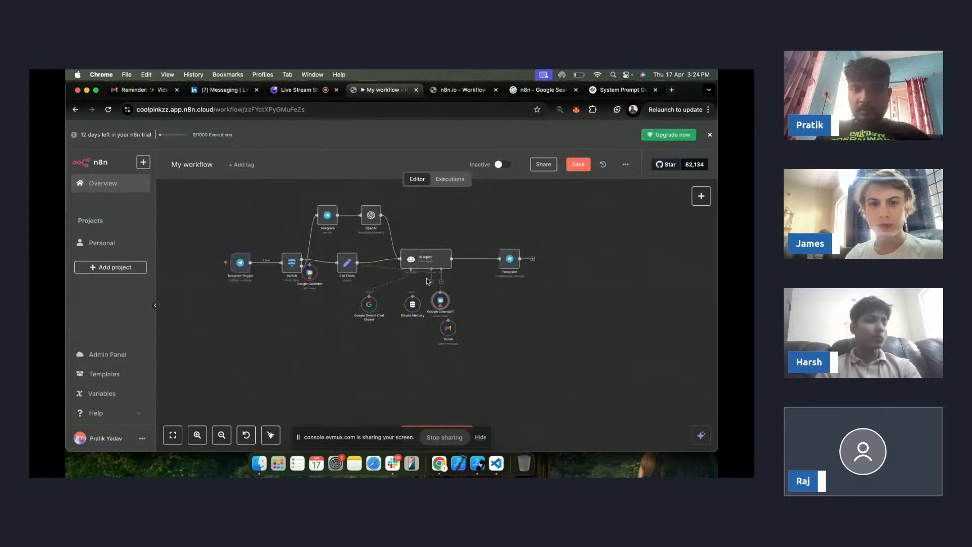
- Reconnect the Gmail node to the AI Agent's Tool input, arranging it beside the second Google Calendar node with the calendar node slightly lower
scroll(427, 281, "up", 5)
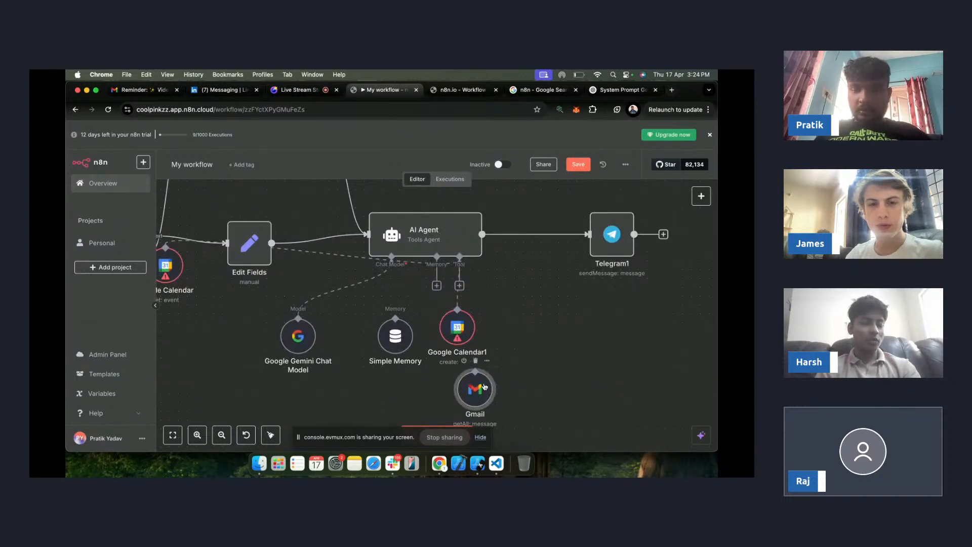
left_click_drag(485, 386, 515, 327)
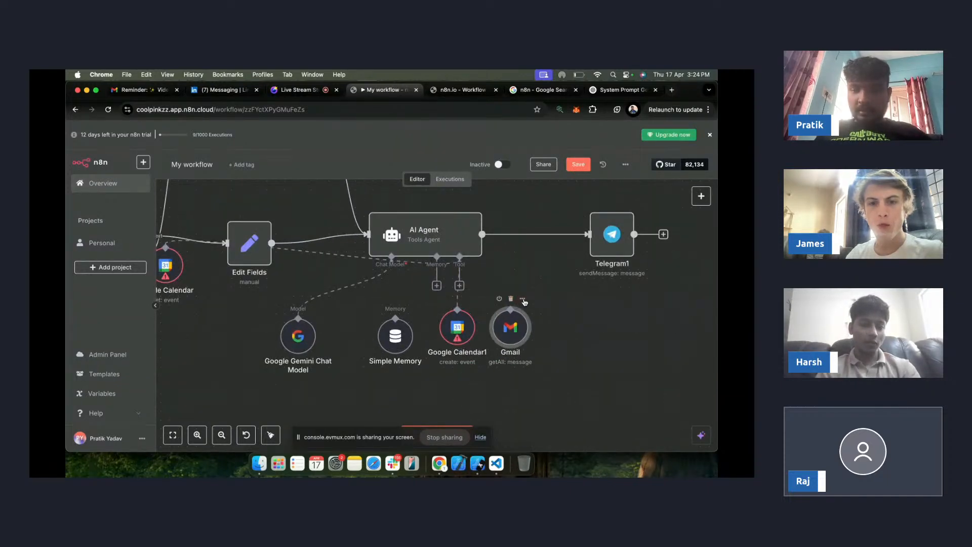
left_click(523, 300)
left_click(461, 286)
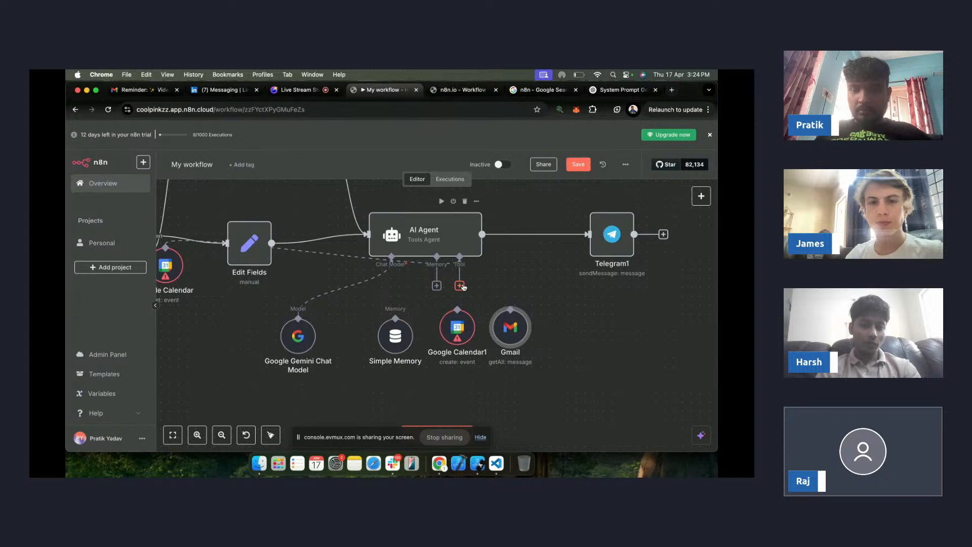
left_click_drag(464, 287, 517, 297)
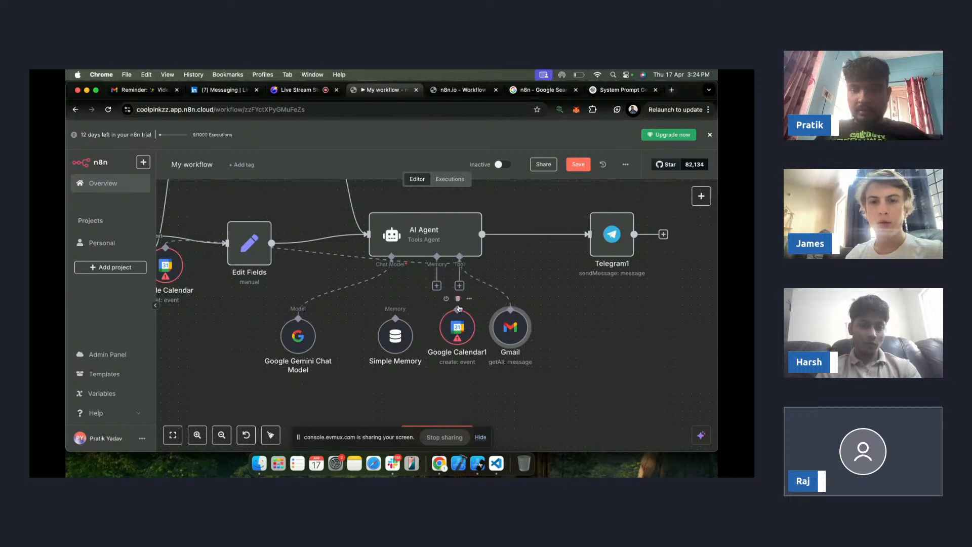
left_click_drag(457, 329, 457, 370)
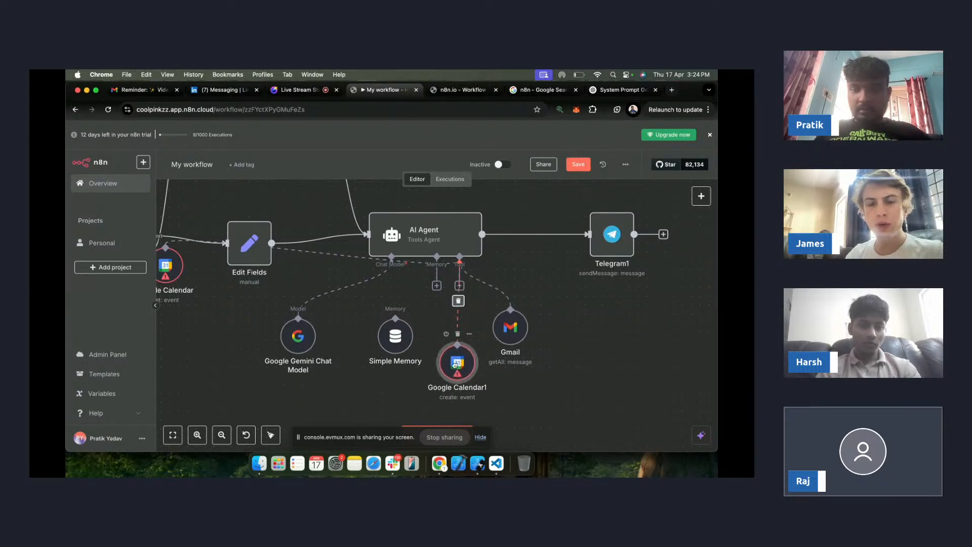
key("1")
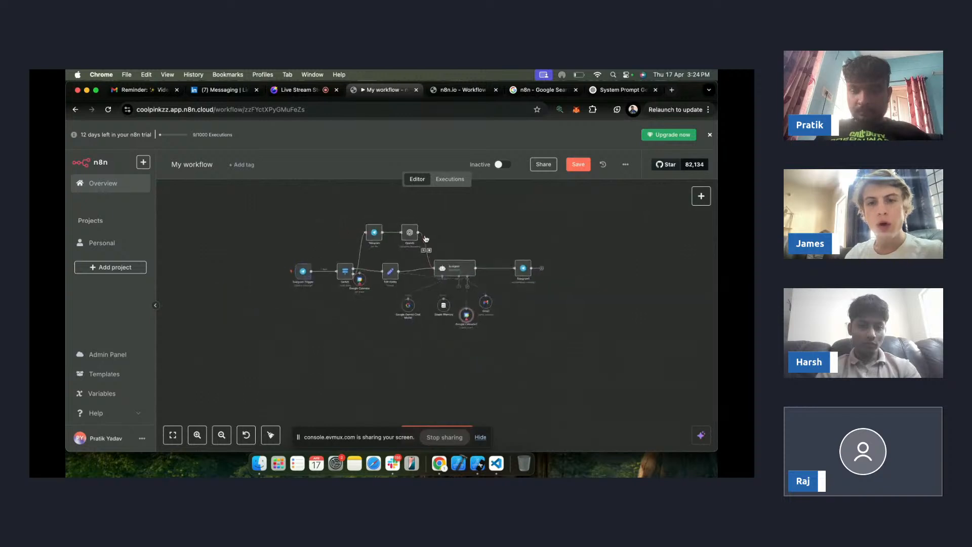
- Place the second Google Calendar node level with the Gmail node and close beside it, below the AI Agent
scroll(515, 274, "up", 5)
left_click_drag(515, 274, 573, 309)
left_click_drag(448, 297, 496, 286)
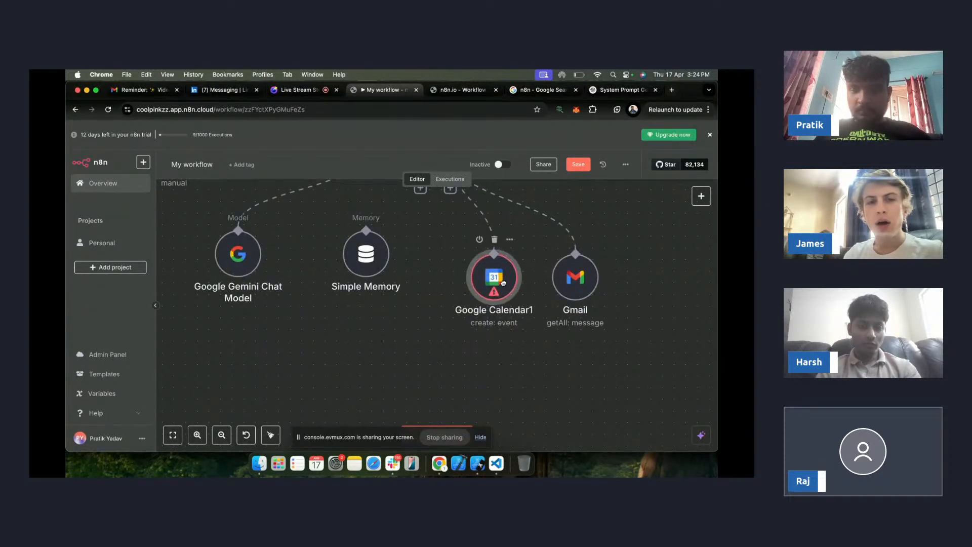
scroll(421, 237, "down", 3)
scroll(421, 237, "up", 5)
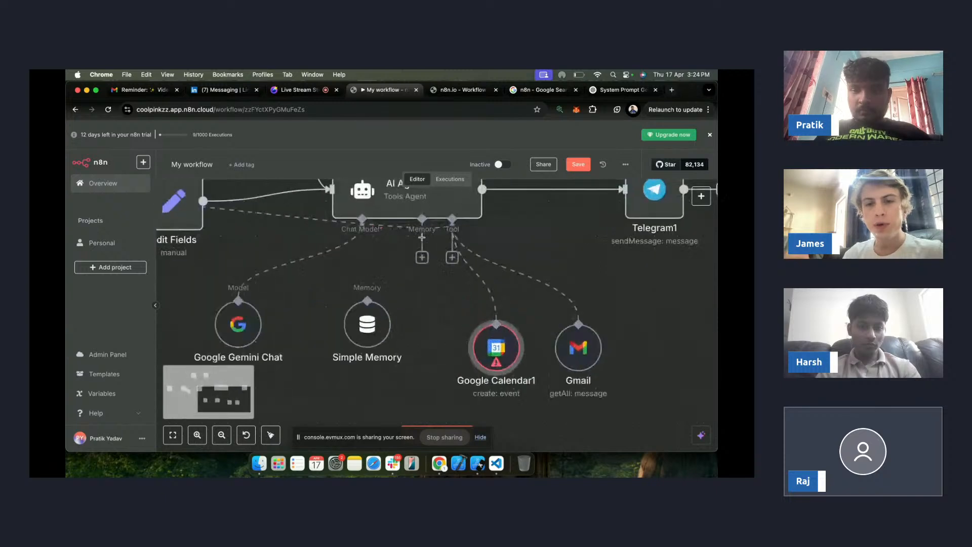
scroll(422, 237, "down", 3)
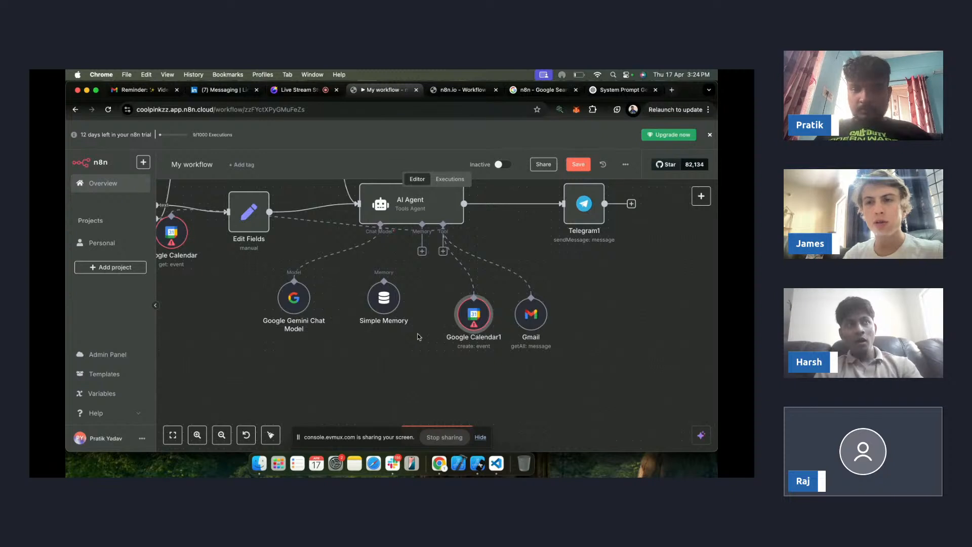
scroll(419, 337, "up", 1)
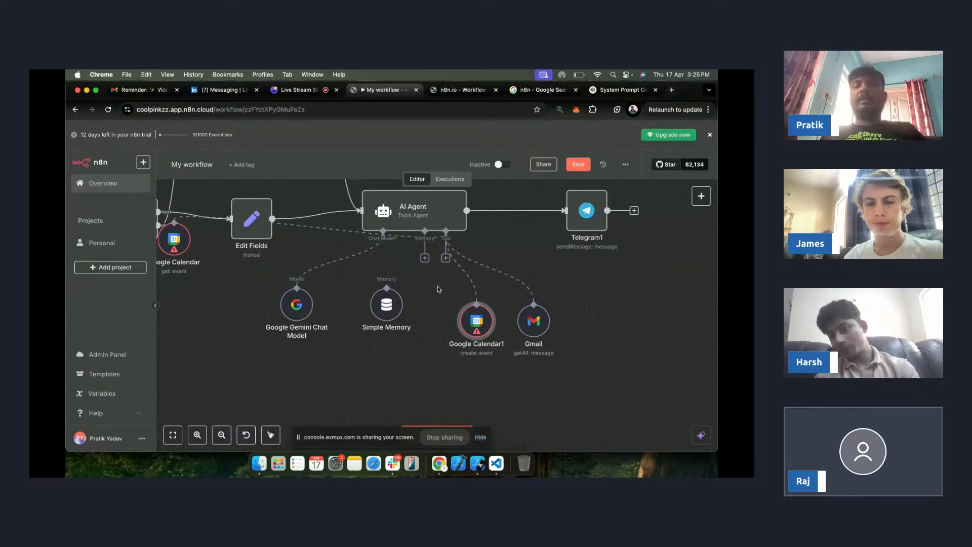
- Shift the Gmail and second Google Calendar nodes further right, and move Simple Memory below the Google Gemini Chat Model to free space
mouse_move(486, 319)
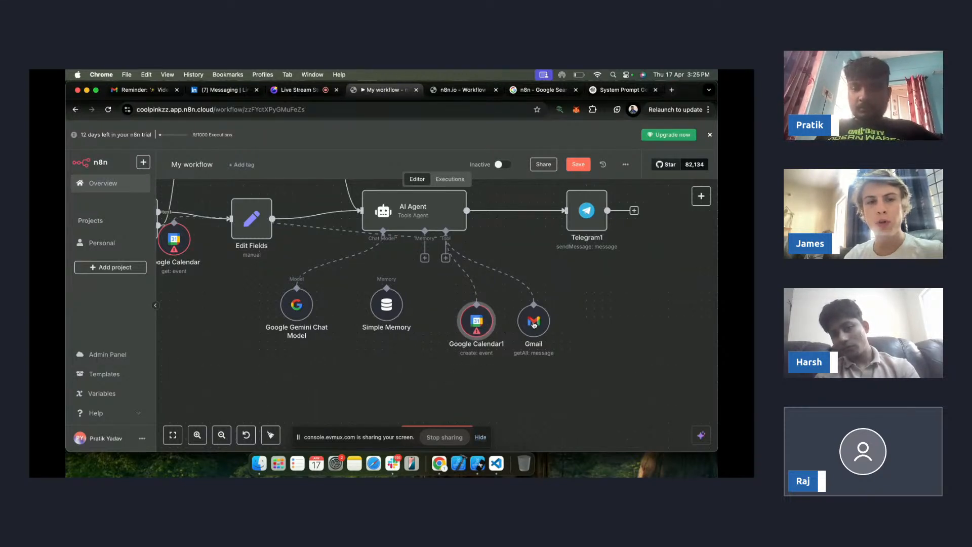
left_click_drag(534, 324, 576, 327)
left_click_drag(479, 329, 515, 328)
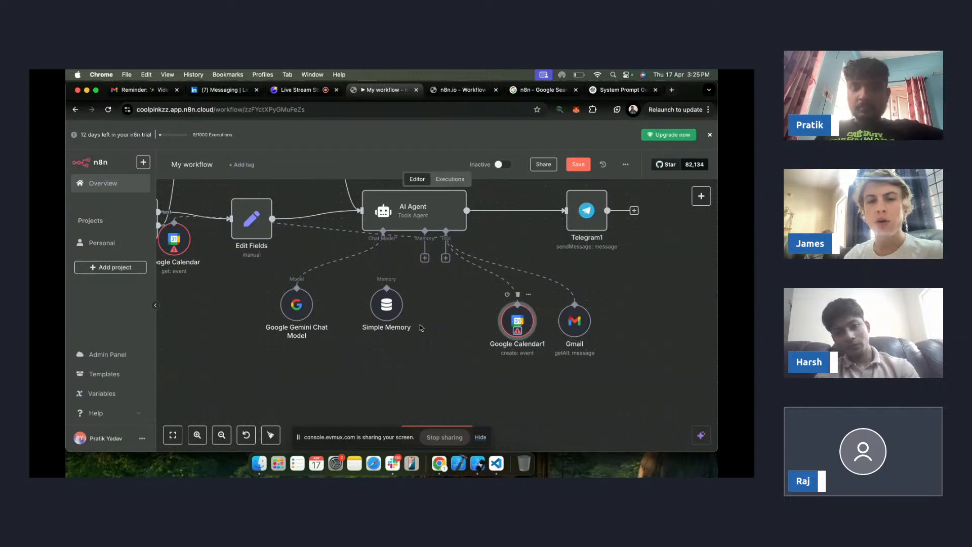
left_click_drag(387, 304, 330, 377)
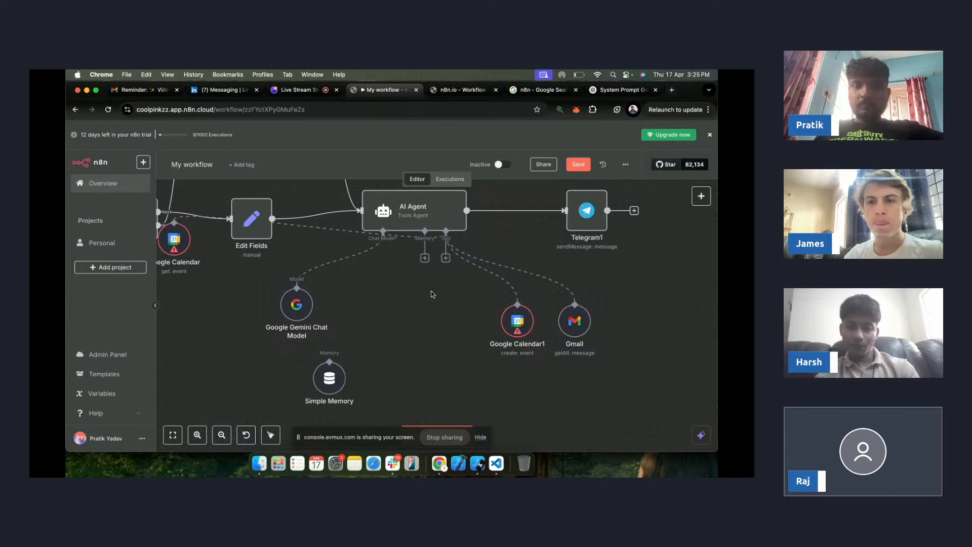
- Attach a Google Sheets Tool to the AI Agent's Tool input, check its credential choices, and return to the canvas
left_click(446, 258)
type("shee")
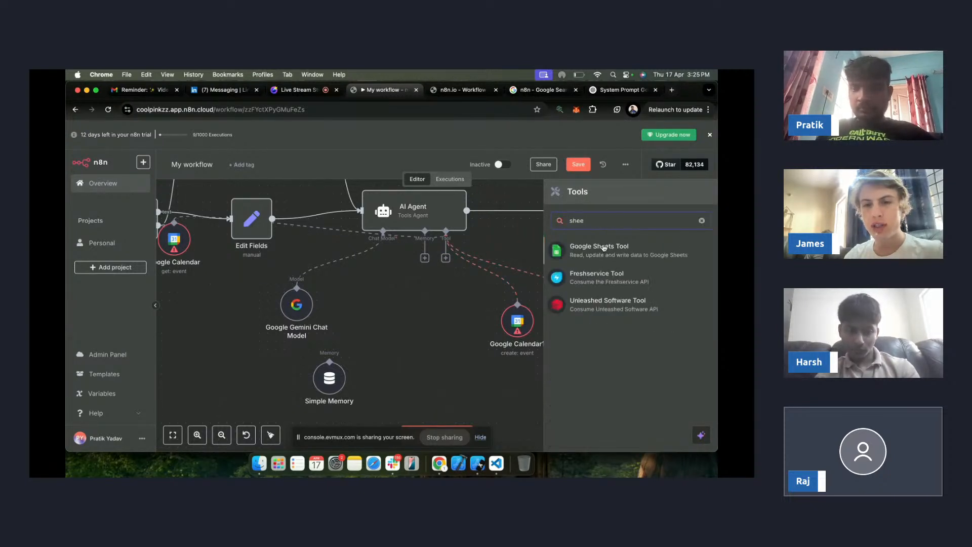
left_click(603, 247)
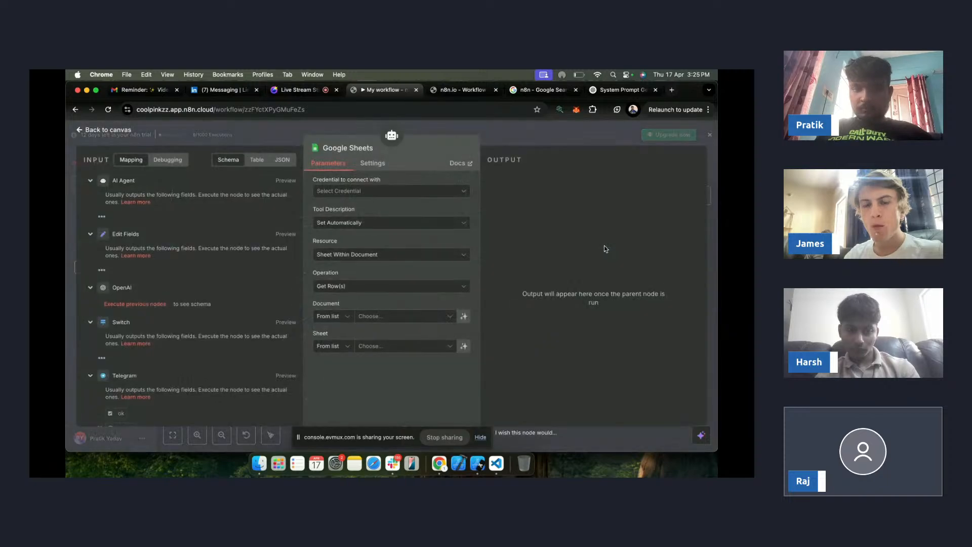
left_click(397, 196)
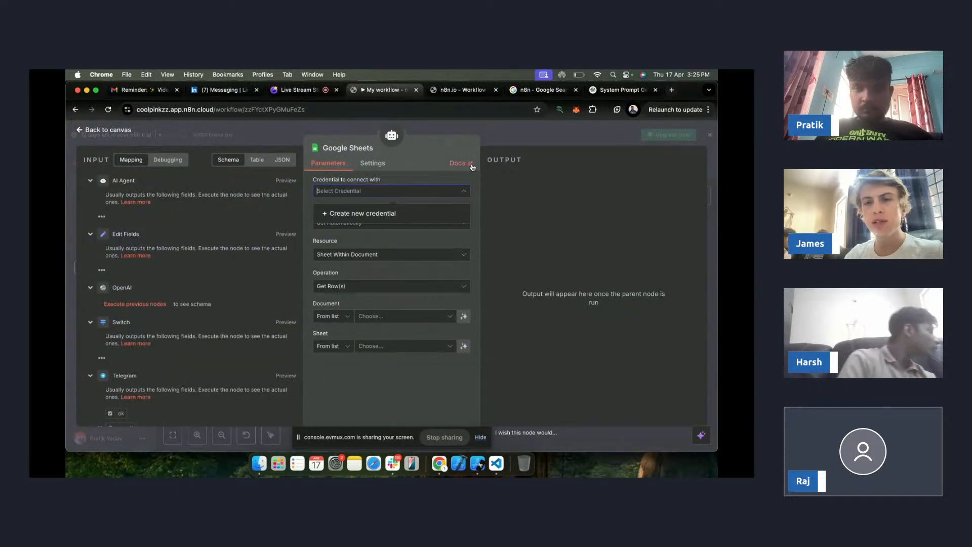
left_click(448, 120)
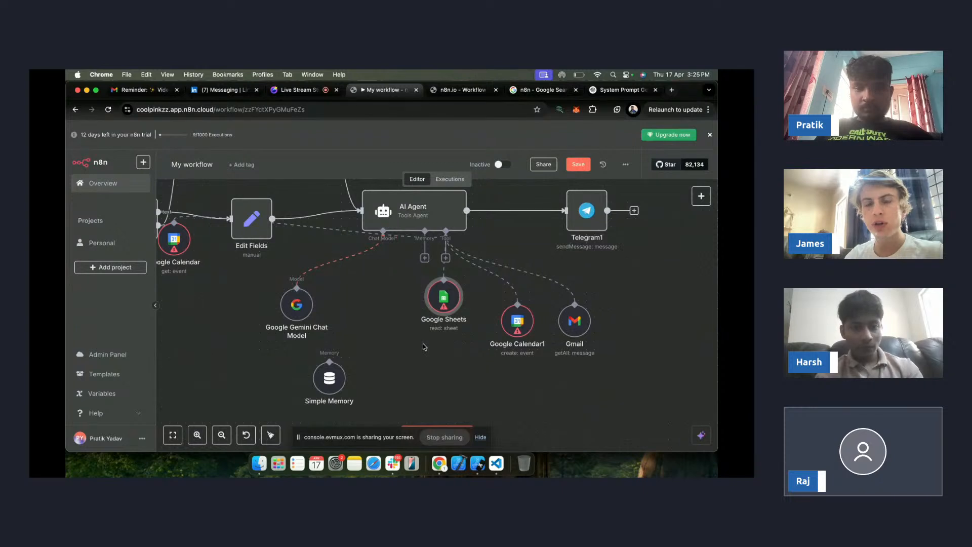
- Arrange Google Sheets, the second Google Calendar and Gmail in one evenly spaced row, and raise the AI Agent node slightly
left_click_drag(454, 306, 451, 339)
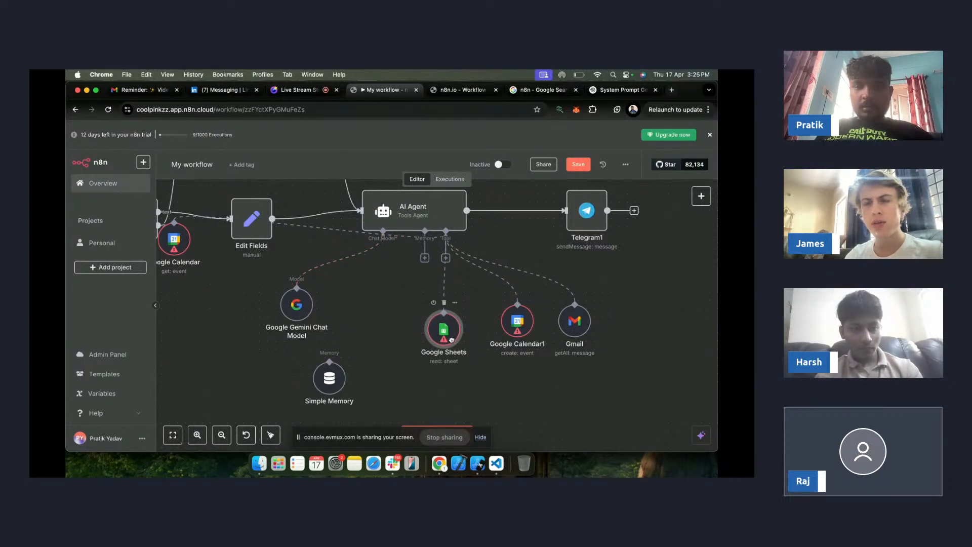
left_click_drag(520, 328, 576, 339)
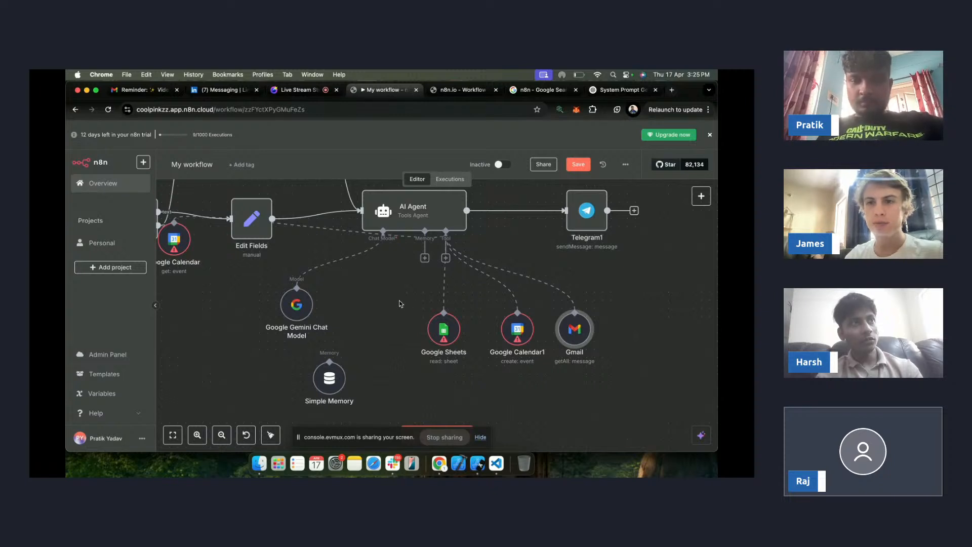
scroll(400, 305, "up", 2)
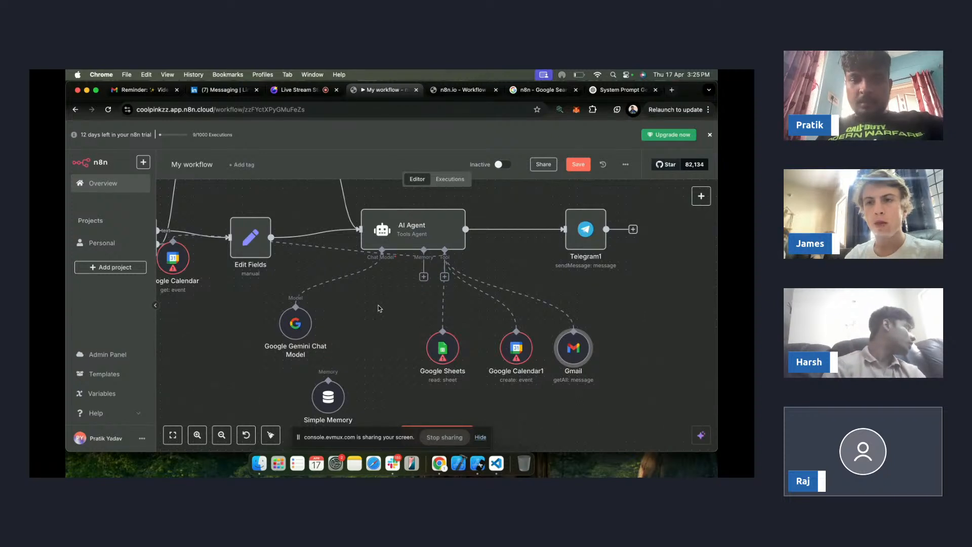
scroll(405, 329, "right", 1)
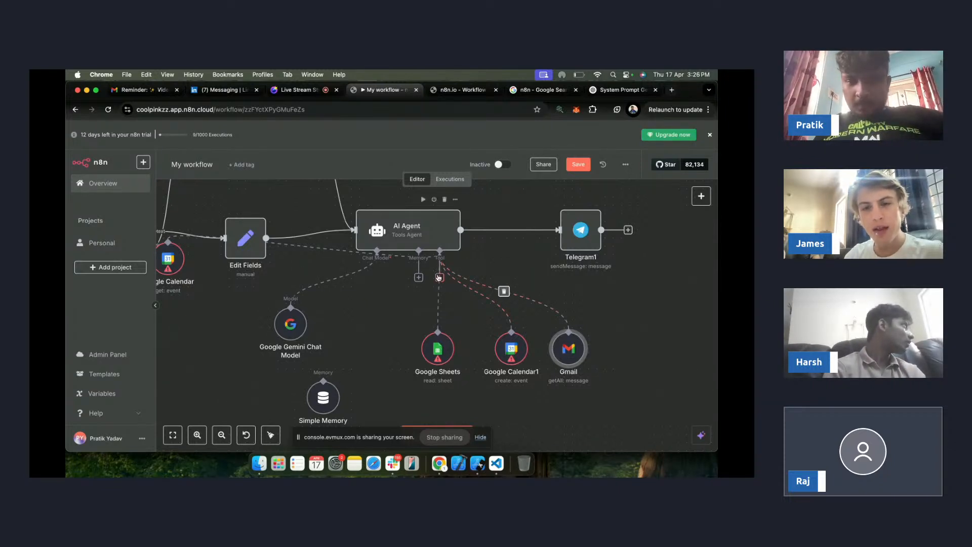
mouse_move(413, 234)
left_mouse_down()
mouse_move(395, 226)
mouse_move(413, 227)
left_mouse_up()
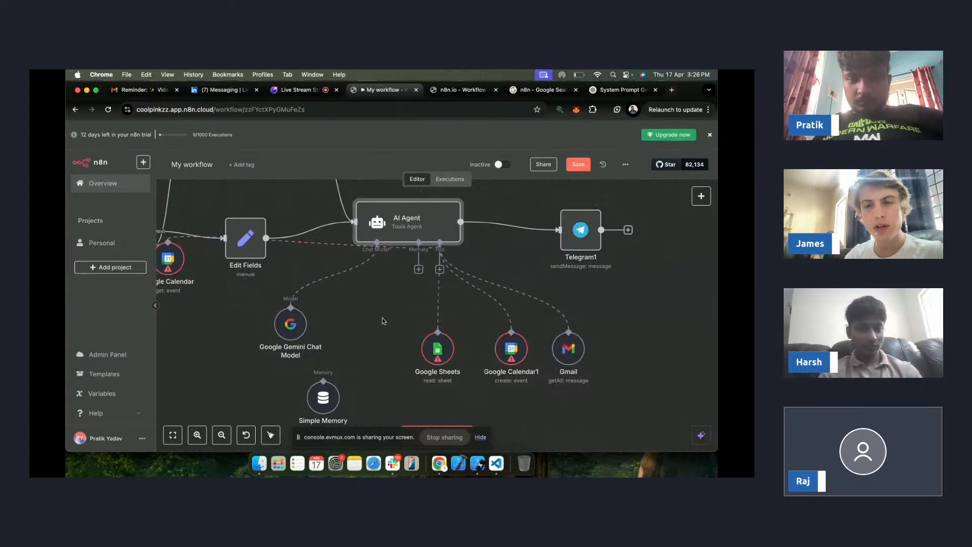
scroll(385, 321, "up", 2)
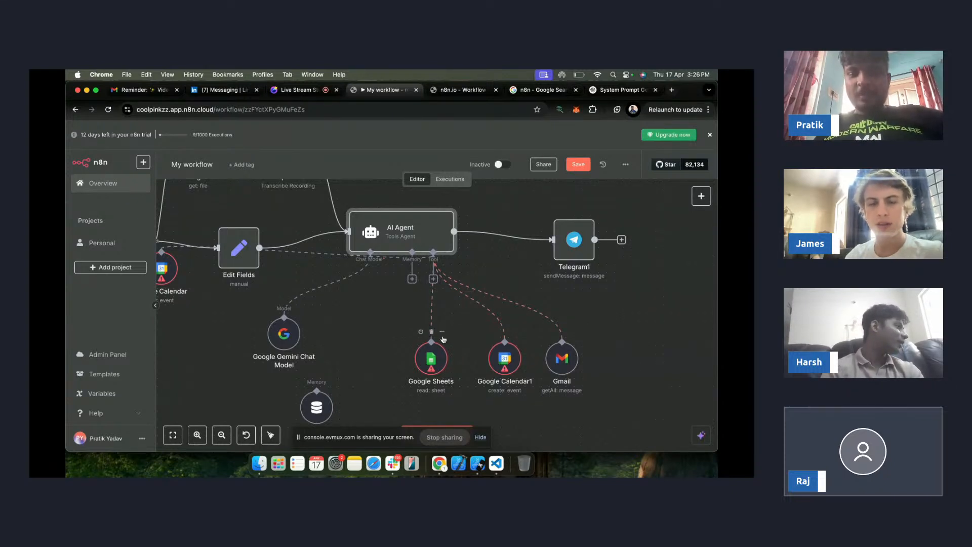
left_click_drag(436, 353, 453, 354)
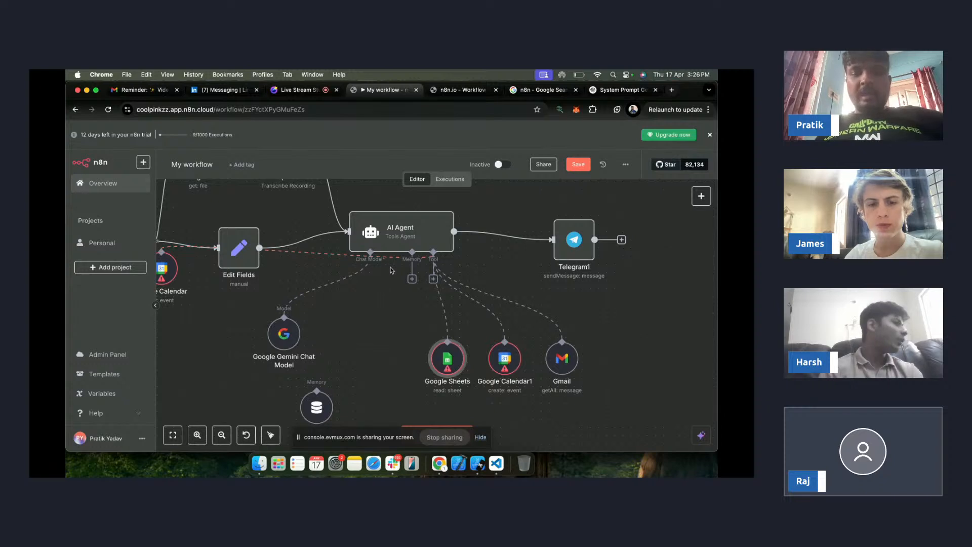
- View the memory types offered for the AI Agent's Memory input, and close the list without adding one
left_click_drag(404, 285, 373, 314)
left_click(373, 314)
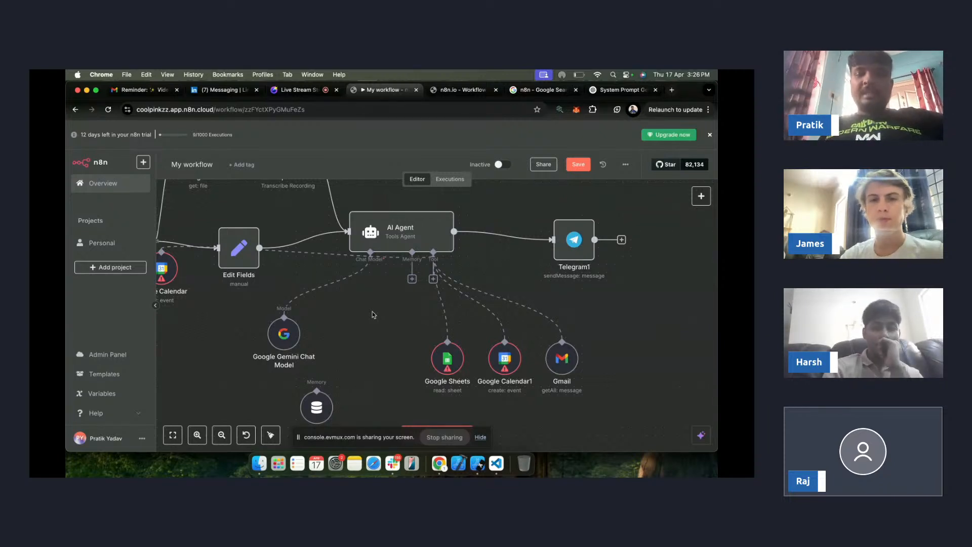
left_click(412, 278)
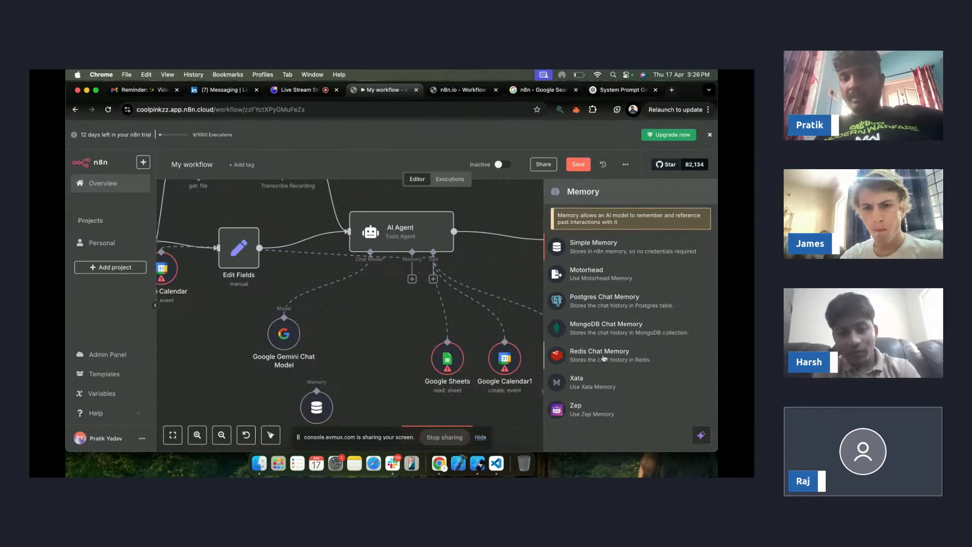
left_click(374, 388)
scroll(501, 338, "down", 2)
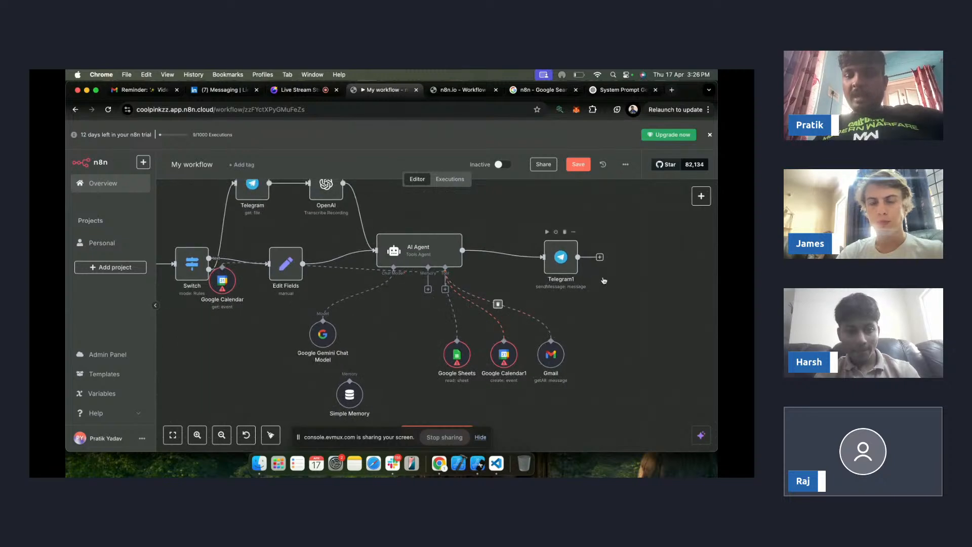
- Examine the connection from the AI Agent to the final Telegram message node, and the layout of the whole workflow
scroll(616, 287, "up", 3)
mouse_move(409, 242)
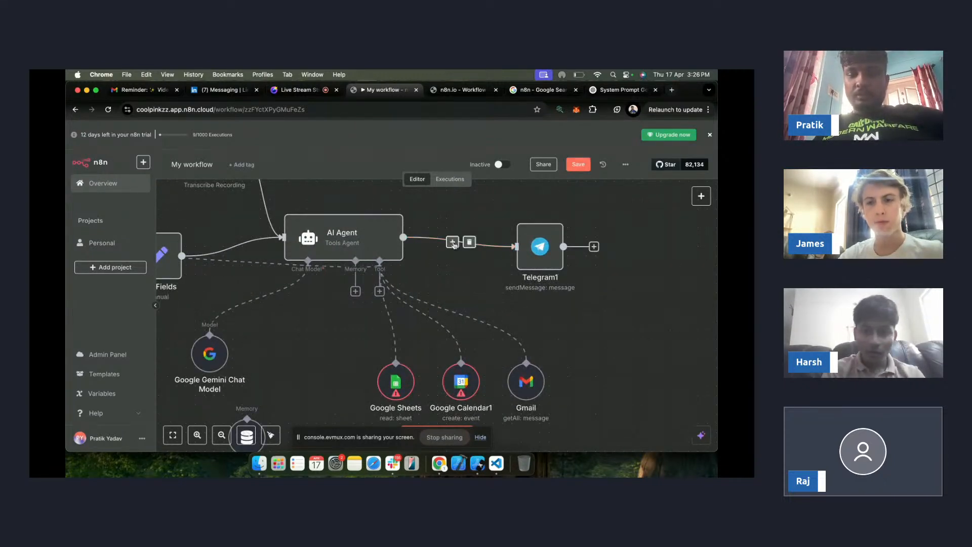
scroll(451, 247, "up", 2)
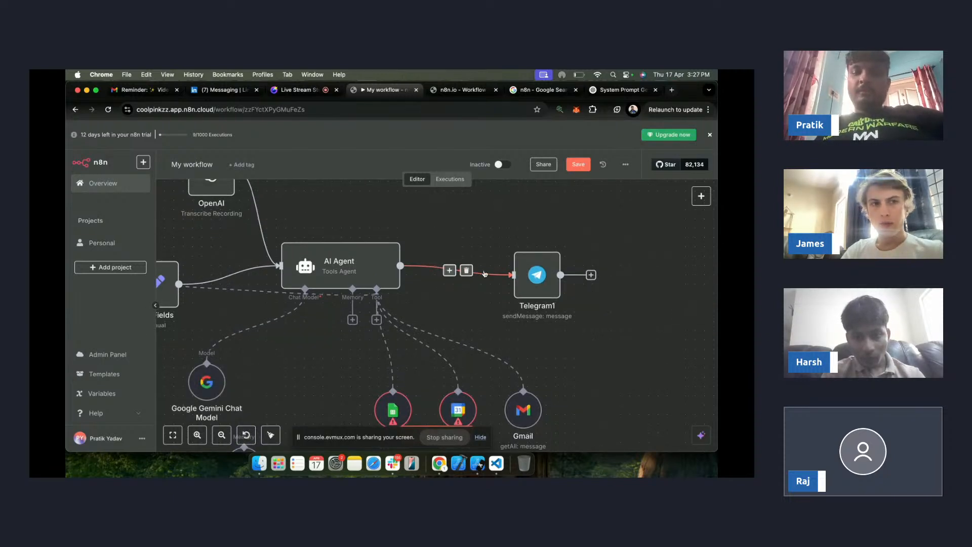
scroll(622, 292, "down", 3)
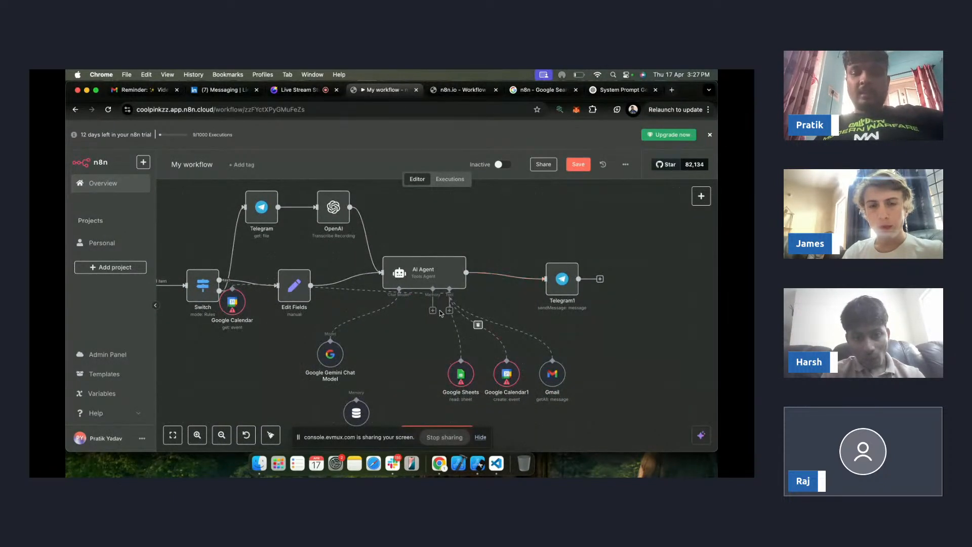
scroll(604, 301, "up", 2)
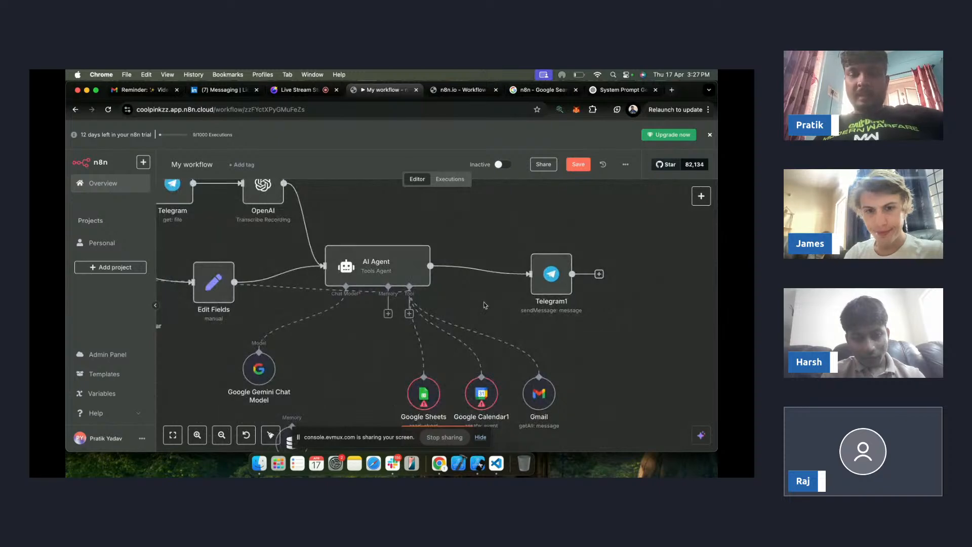
scroll(484, 305, "down", 3)
scroll(481, 219, "down", 1)
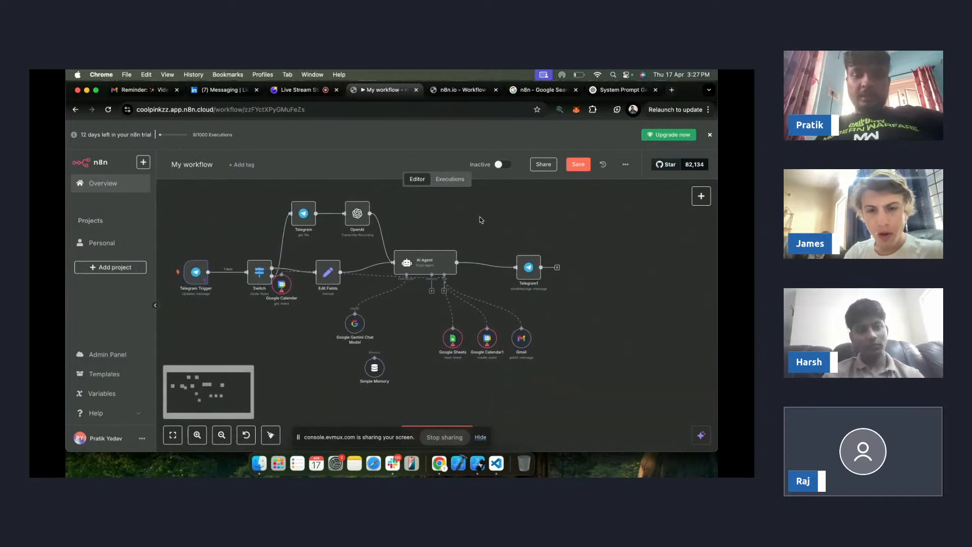
scroll(481, 219, "up", 3)
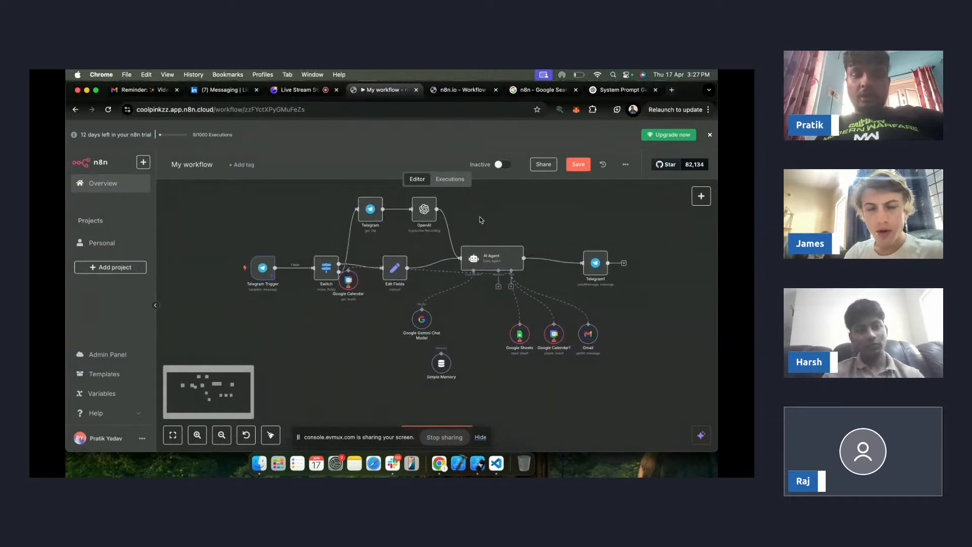
- Review the File ID expression in the Telegram get-file node, and return to the canvas
double_click(375, 205)
left_click(442, 287)
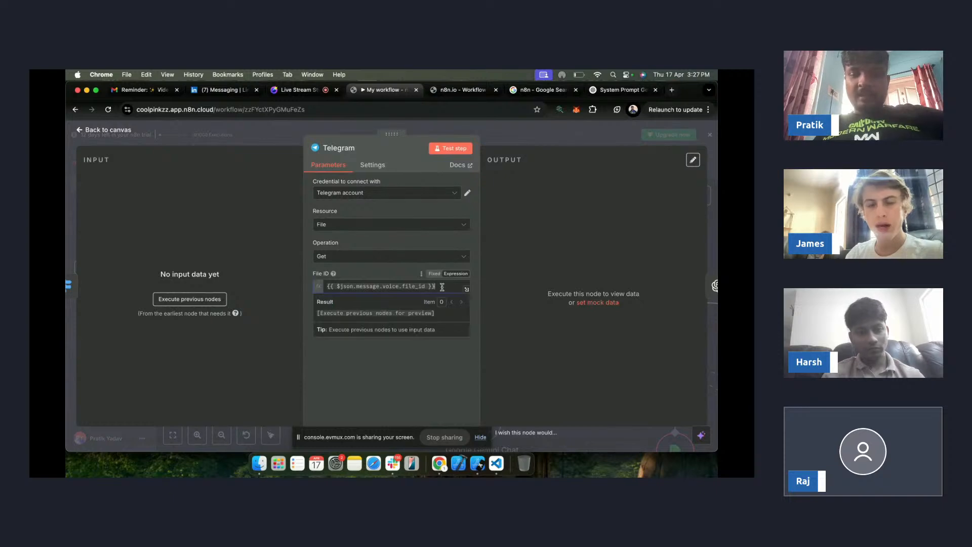
left_click_drag(442, 287, 322, 290)
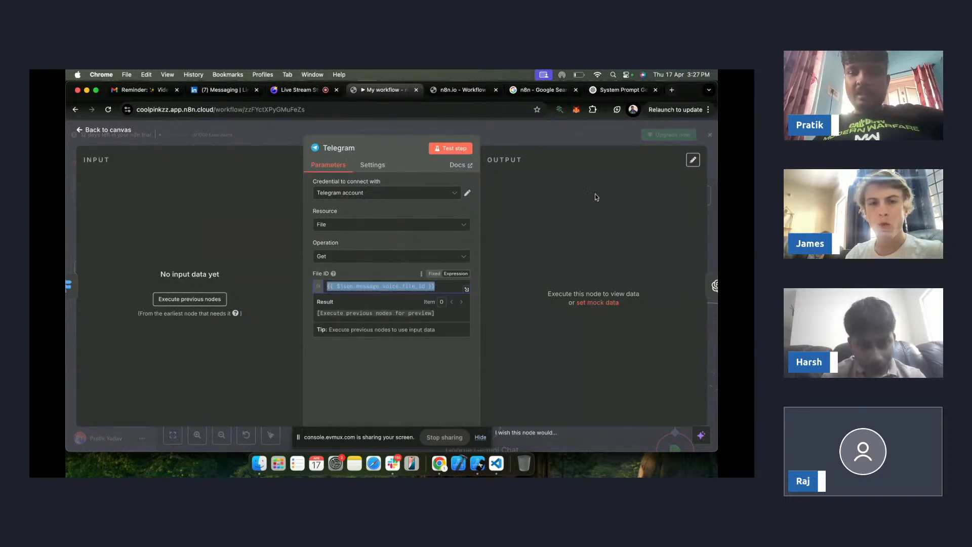
left_click(699, 147)
- Review the OpenAI transcription node's input fields and parameters, and return to an overview of the workflow
scroll(543, 206, "right", 2)
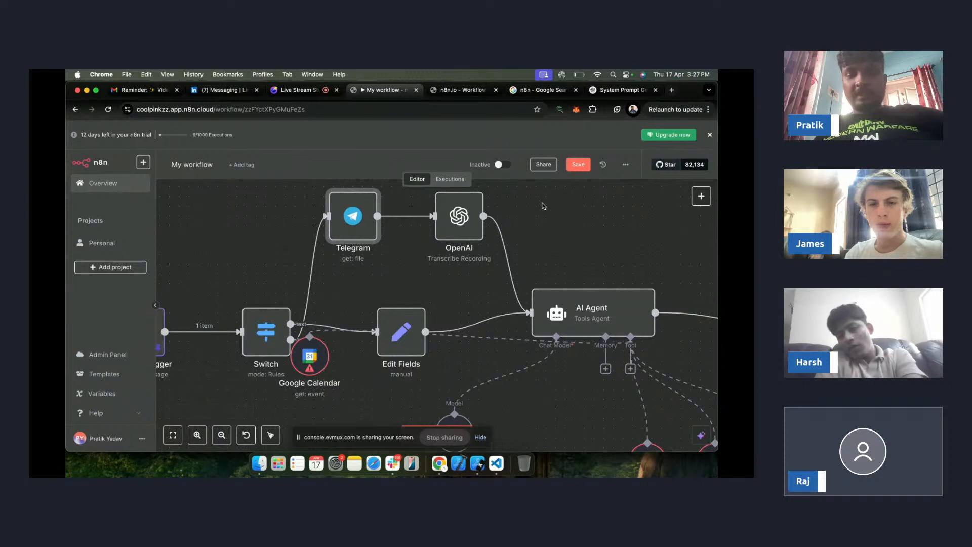
scroll(543, 205, "right", 1)
scroll(405, 220, "right", 2)
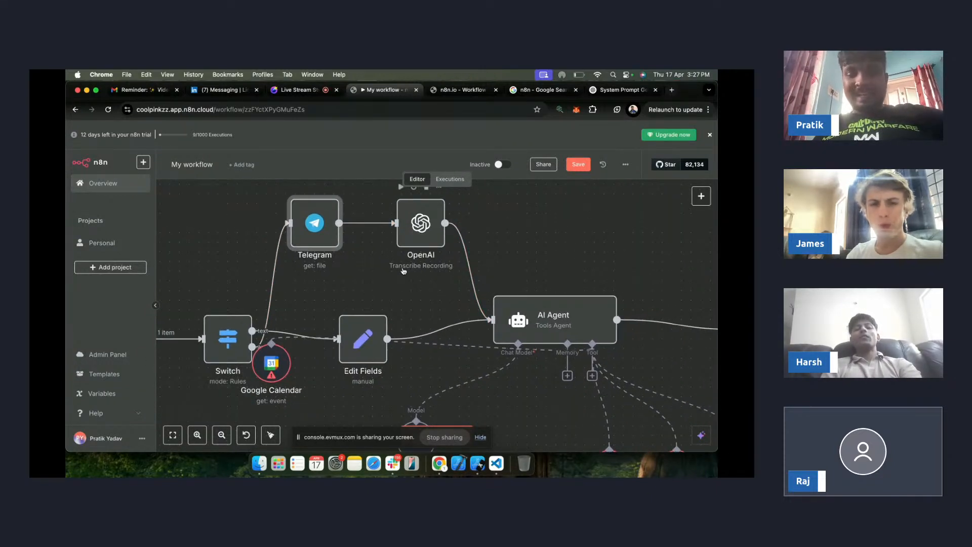
double_click(420, 236)
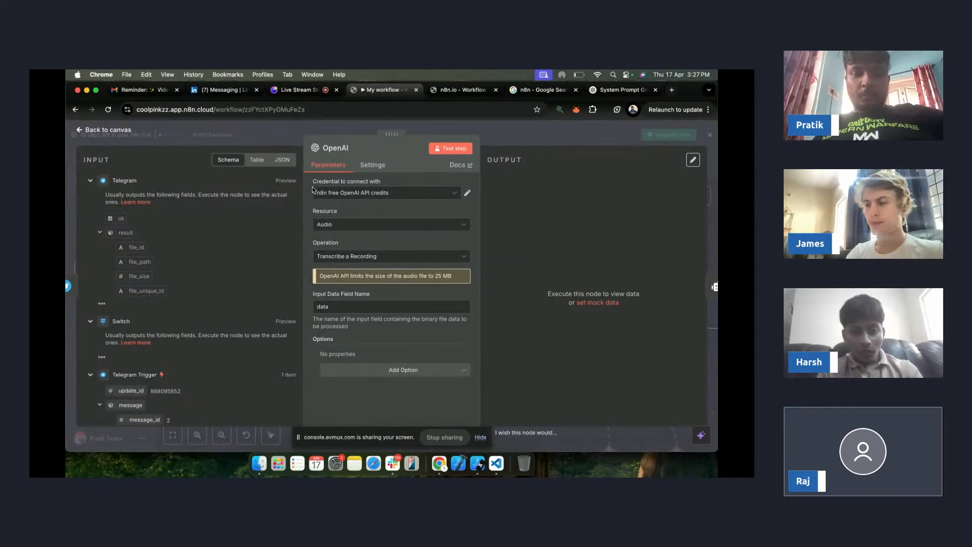
scroll(173, 278, "down", 1)
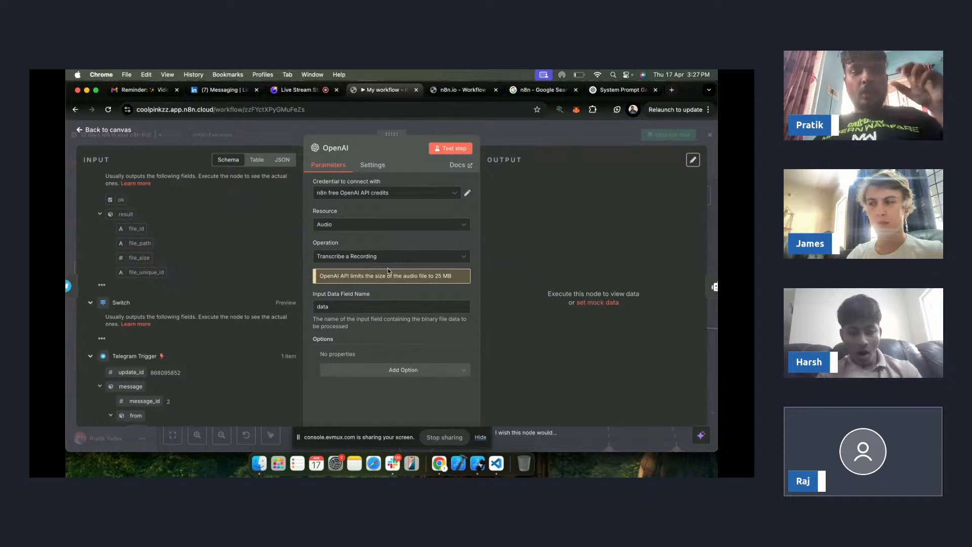
left_click(636, 138)
scroll(385, 241, "right", 3)
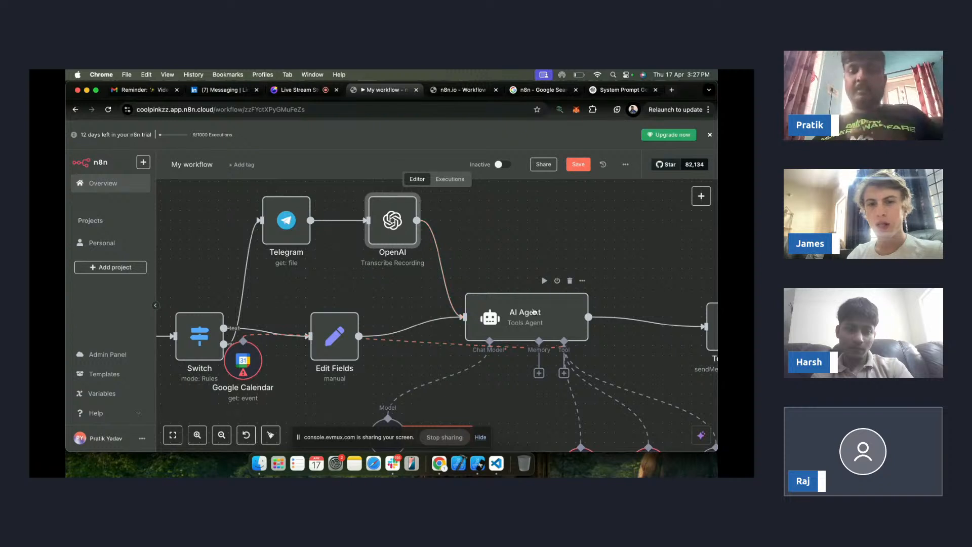
scroll(517, 295, "down", 5)
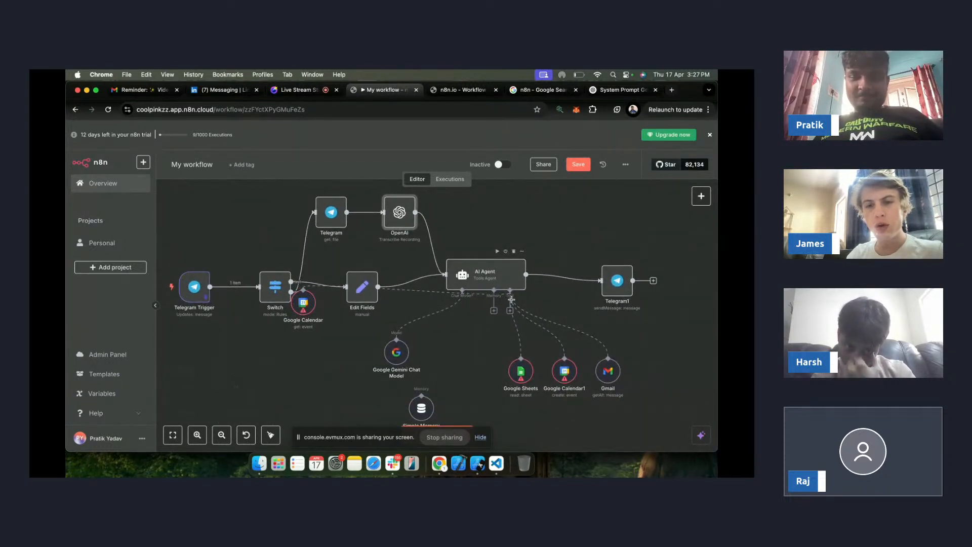
- Add an MCP Client Tool to the AI Agent's Tool input, and return to the canvas
scroll(511, 300, "right", 1)
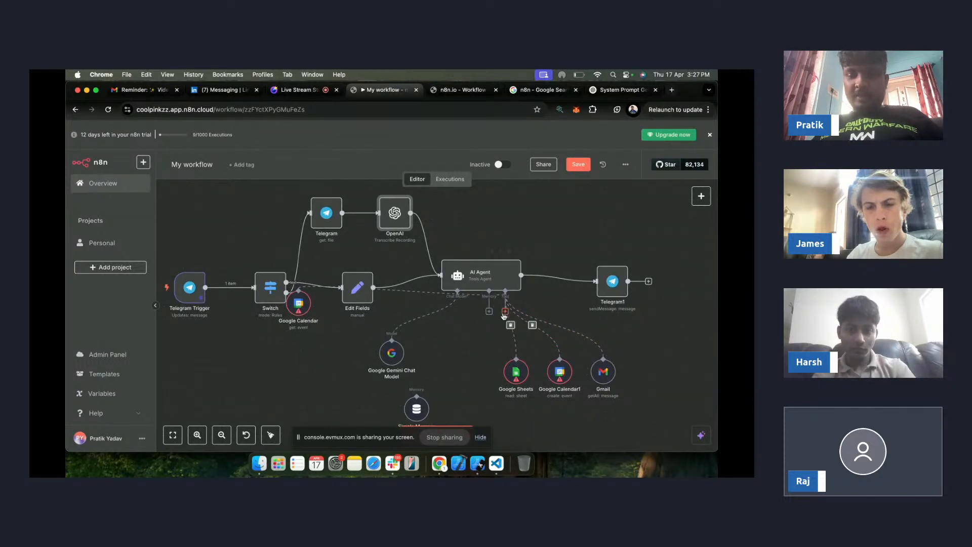
left_click(505, 311)
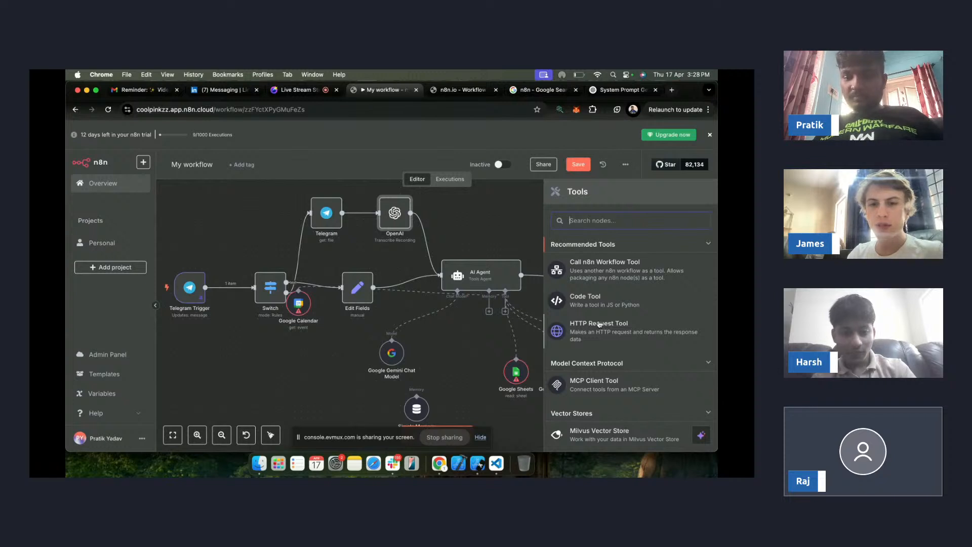
scroll(601, 336, "down", 2)
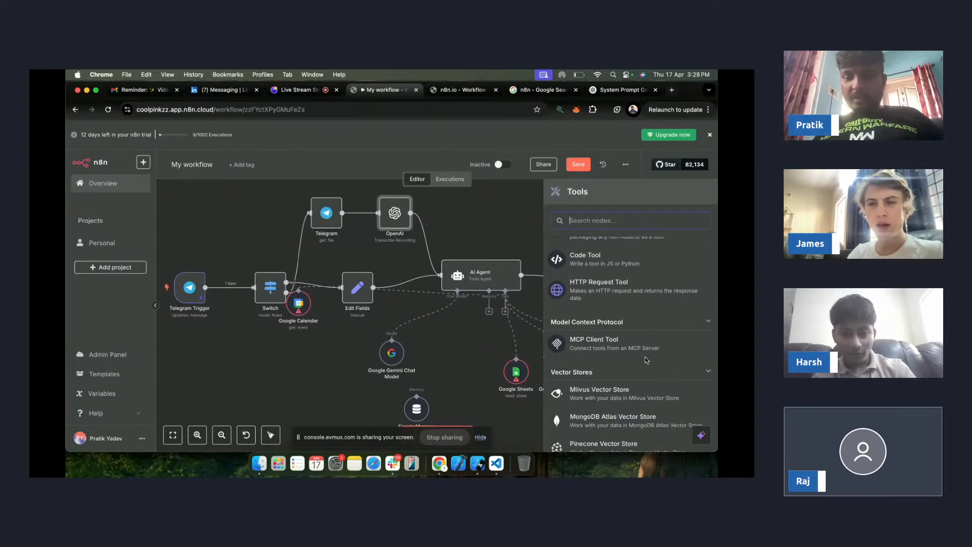
left_click(610, 353)
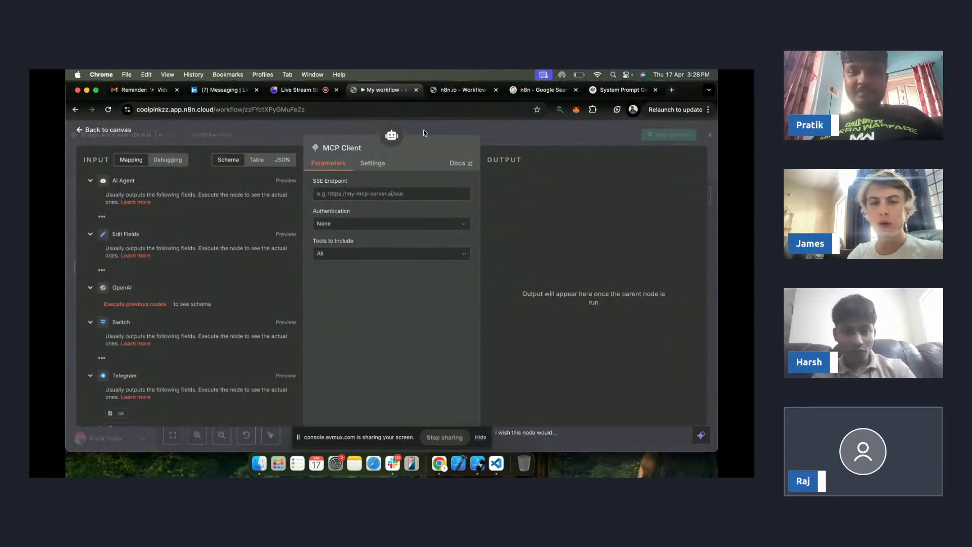
left_click(490, 135)
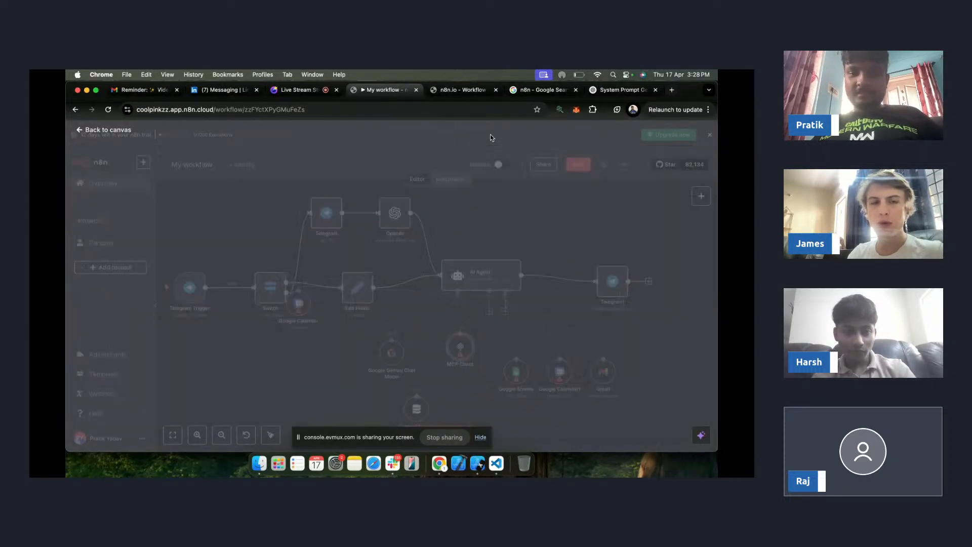
- Browse the MCP and vector store tools offered for the AI Agent, and return to an overview of the workflow without adding one
left_click(505, 312)
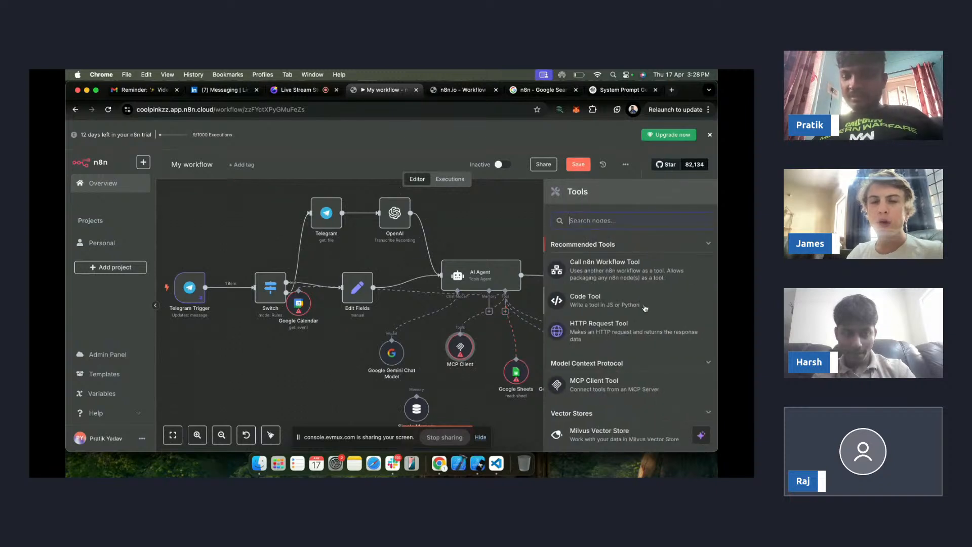
scroll(638, 354, "down", 5)
scroll(654, 383, "up", 3)
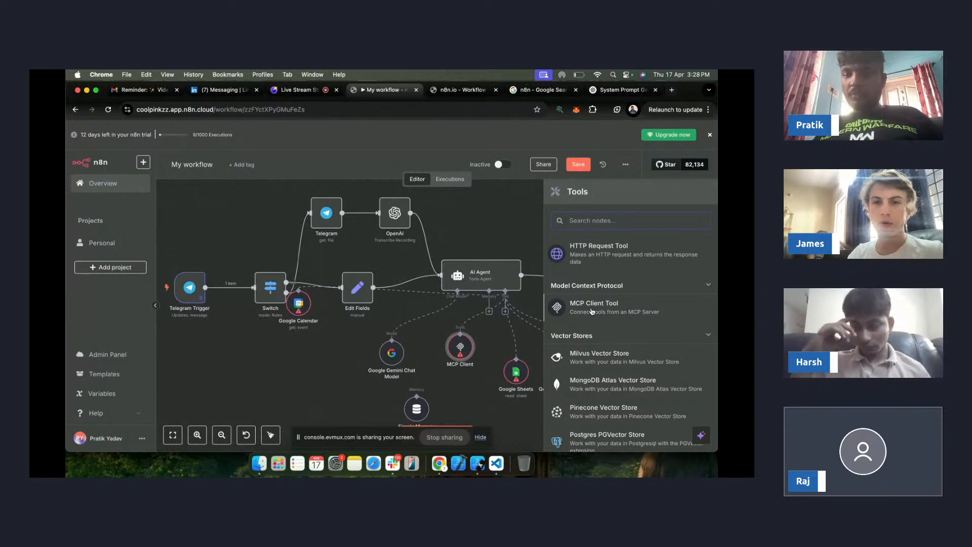
scroll(592, 312, "down", 3)
scroll(592, 311, "down", 3)
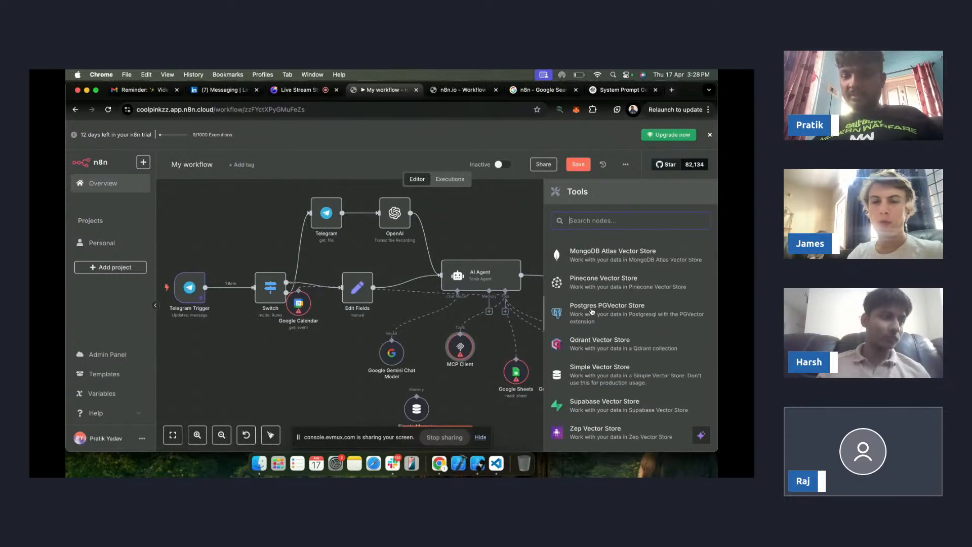
left_click(273, 371)
scroll(364, 317, "down", 5)
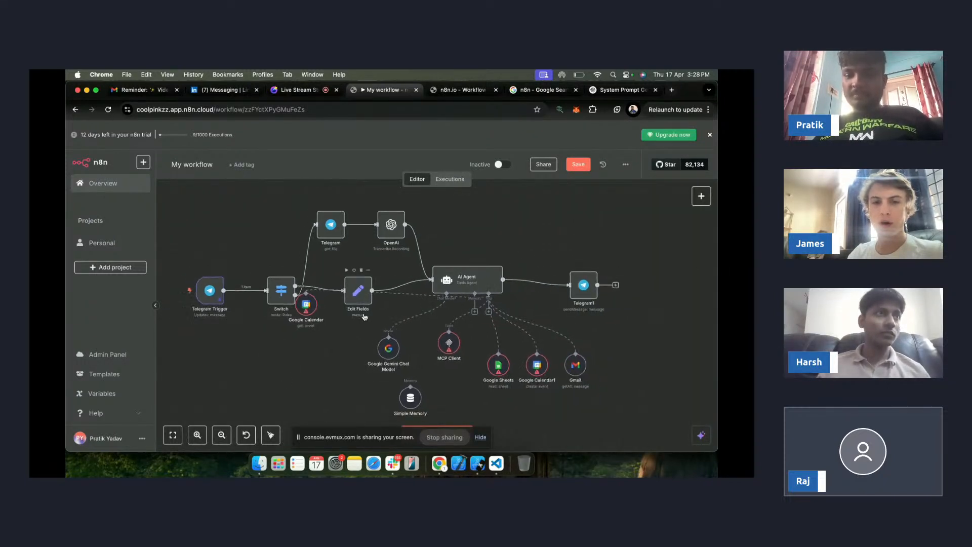
scroll(485, 313, "up", 3)
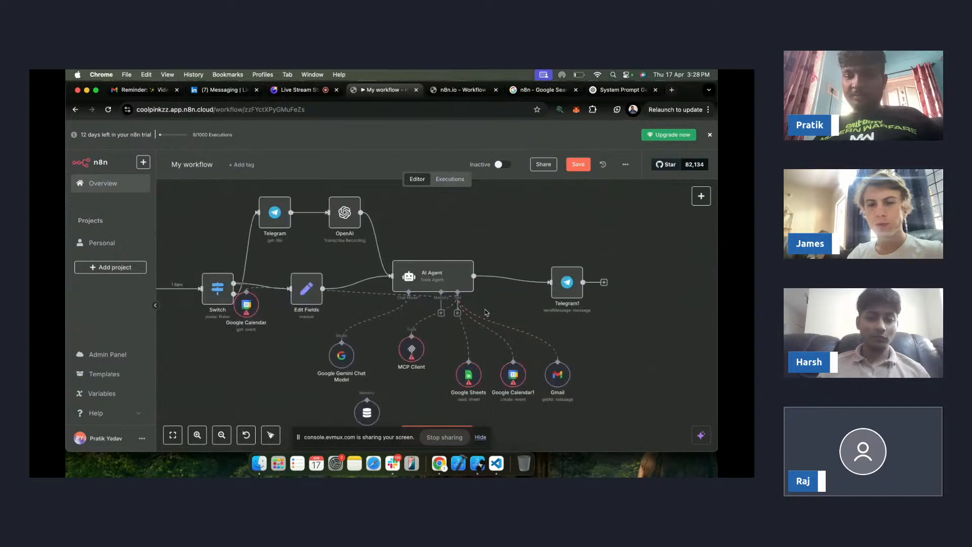
scroll(485, 313, "down", 4)
scroll(484, 313, "up", 2)
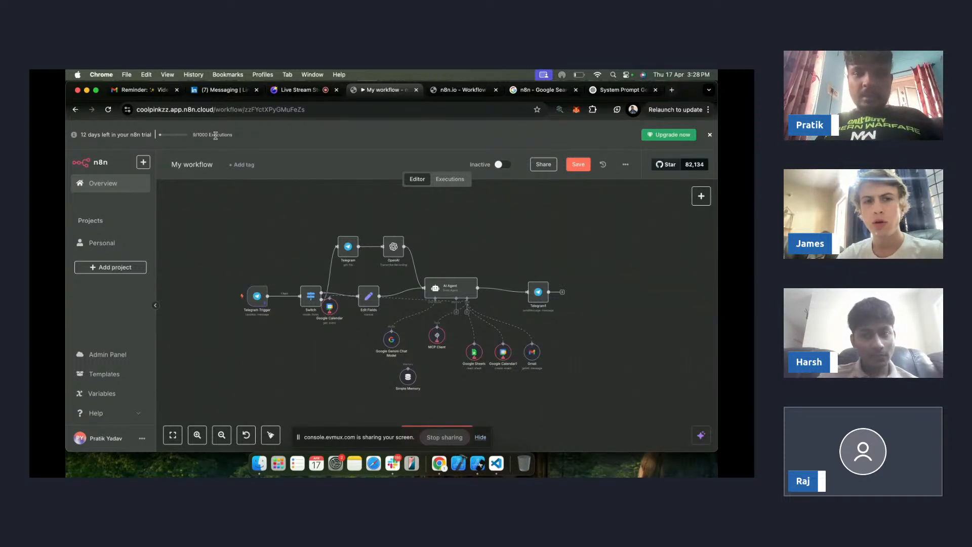
- Review the OpenAI transcription node's credential and the trial's execution limit, and return to the canvas
double_click(393, 247)
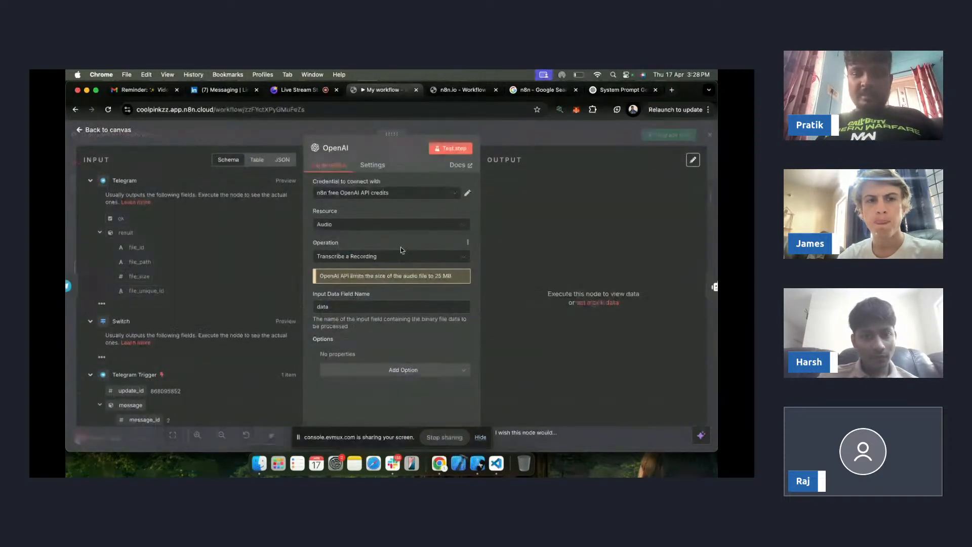
left_click(368, 194)
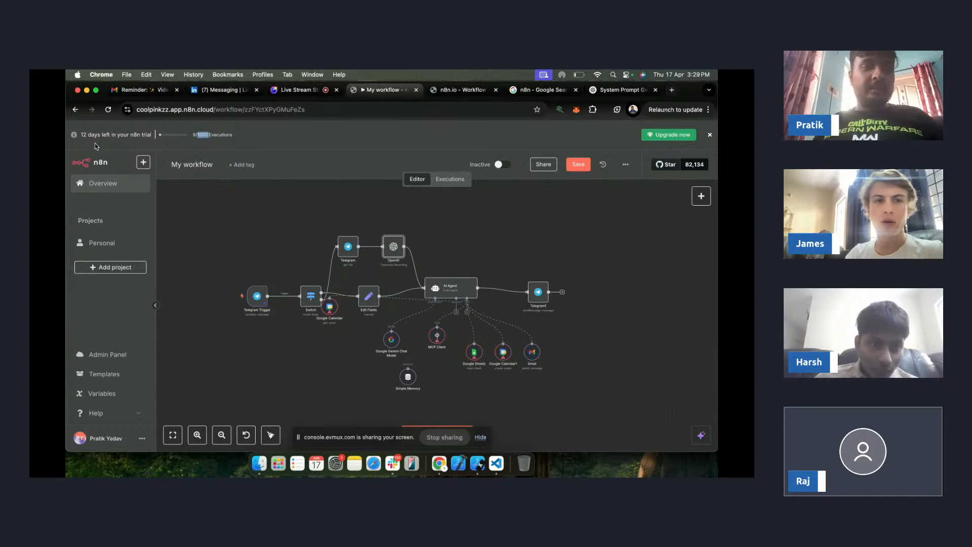
left_click(281, 226)
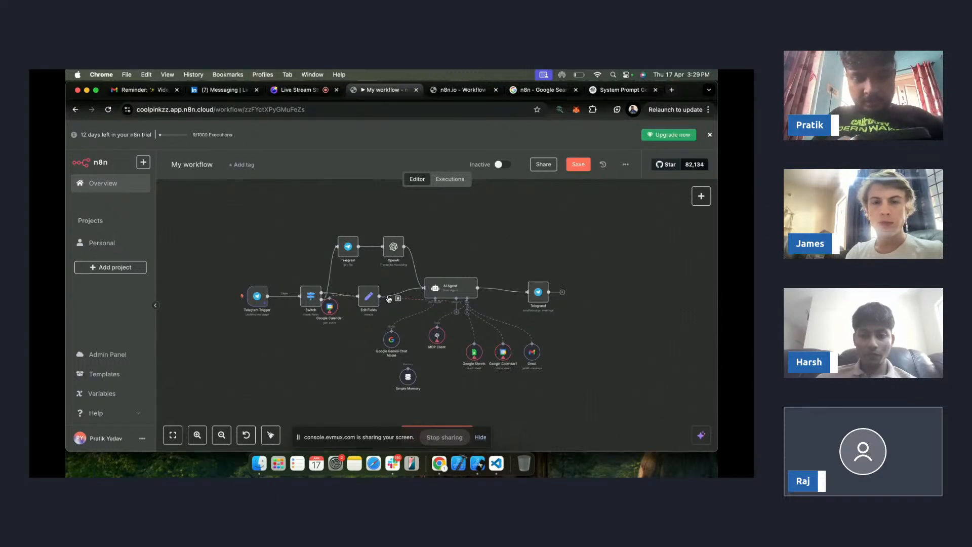
scroll(469, 309, "up", 2)
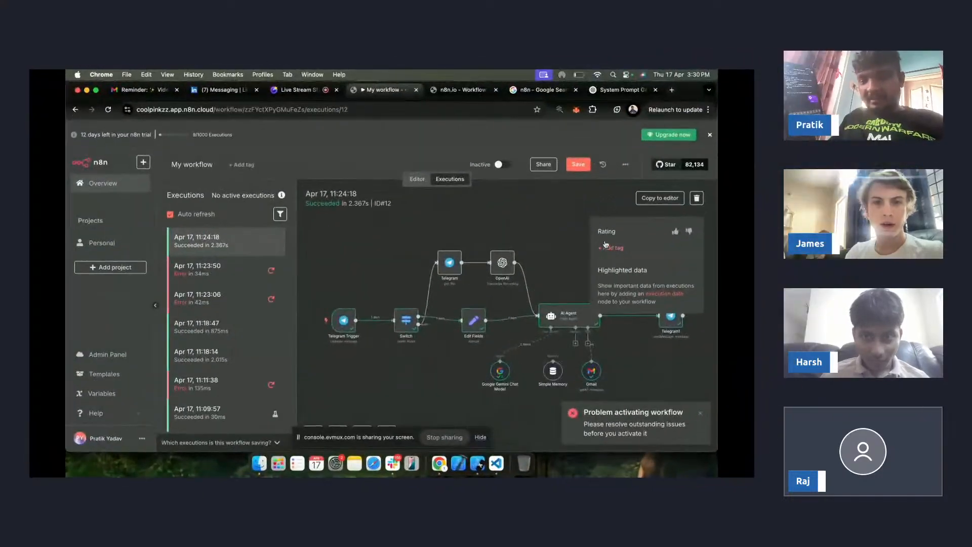
- Save the workflow, and try to activate it from the executions view
left_click(578, 165)
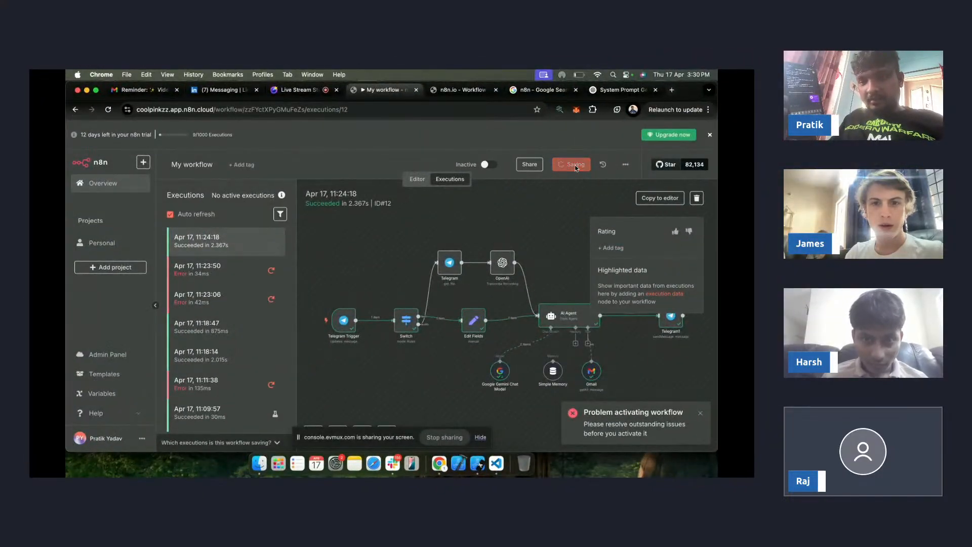
left_click(499, 168)
scroll(538, 290, "right", 2)
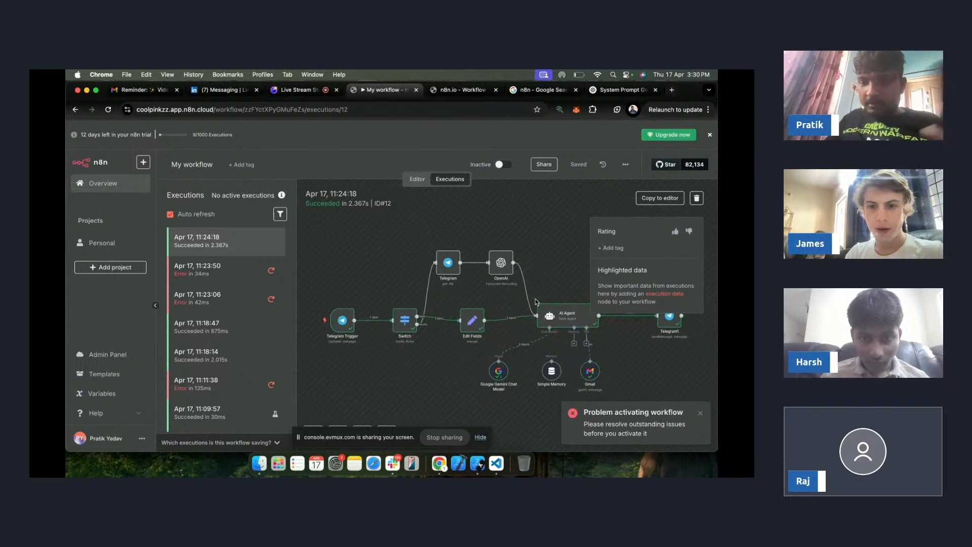
- Return to the workflow editor, and delete the MCP Client node and the Google Calendar get-event node
left_click(418, 178)
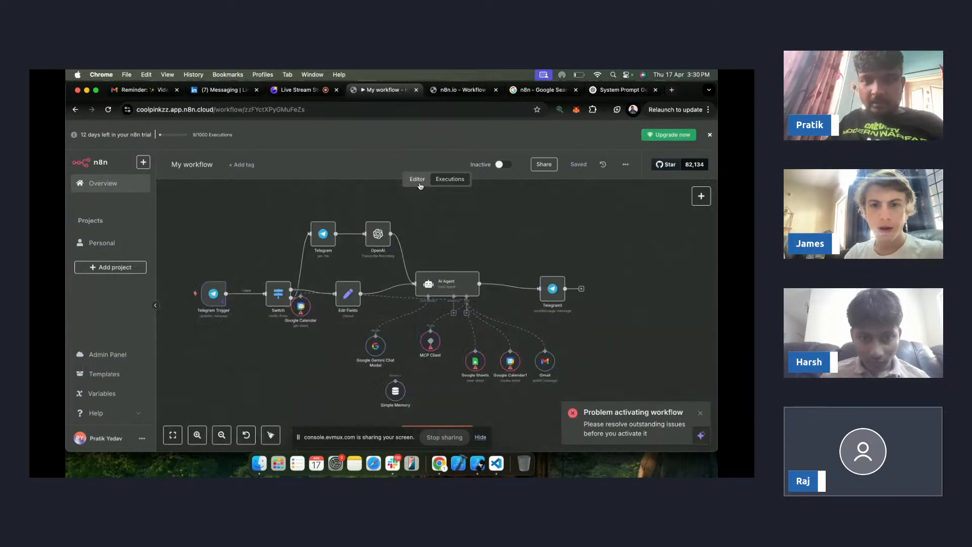
scroll(454, 314, "up", 4)
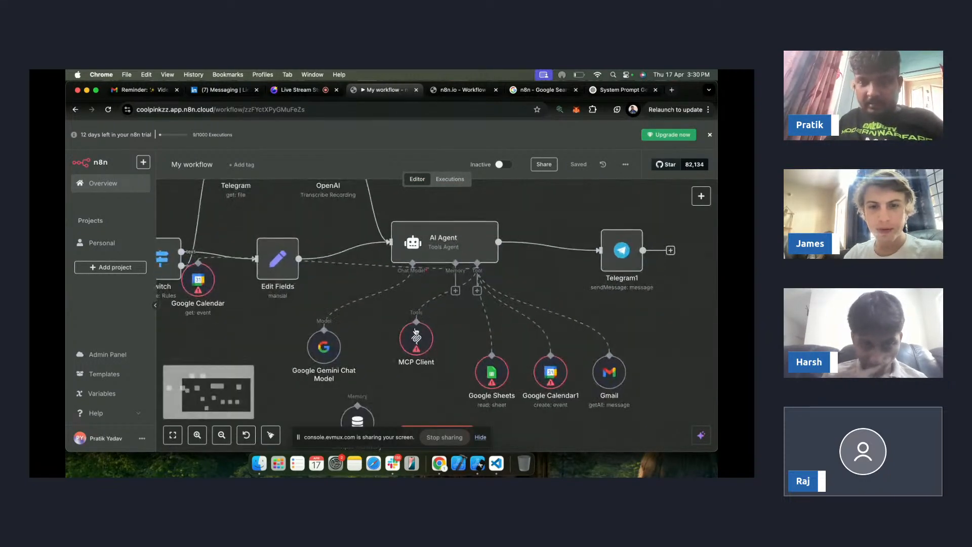
left_click(417, 311)
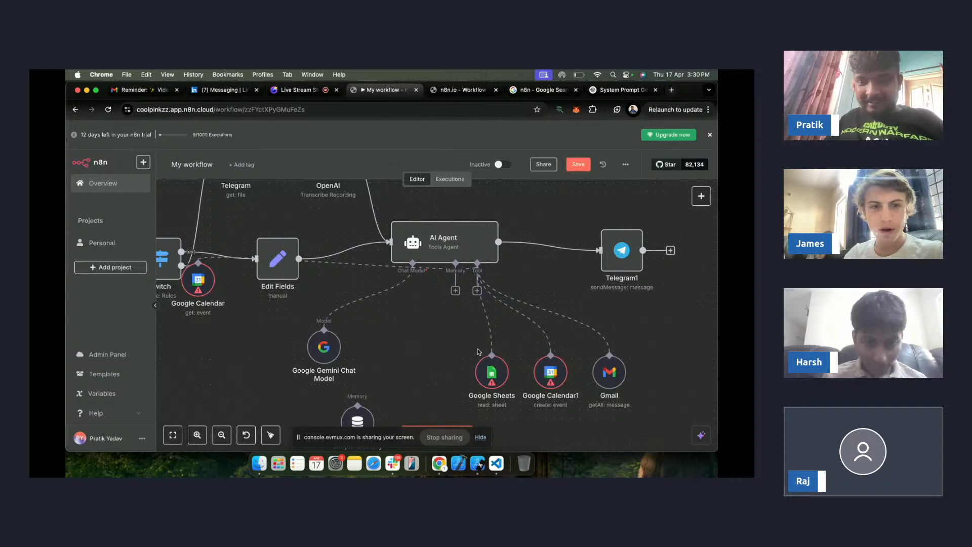
left_click_drag(202, 269, 218, 344)
left_click(215, 329)
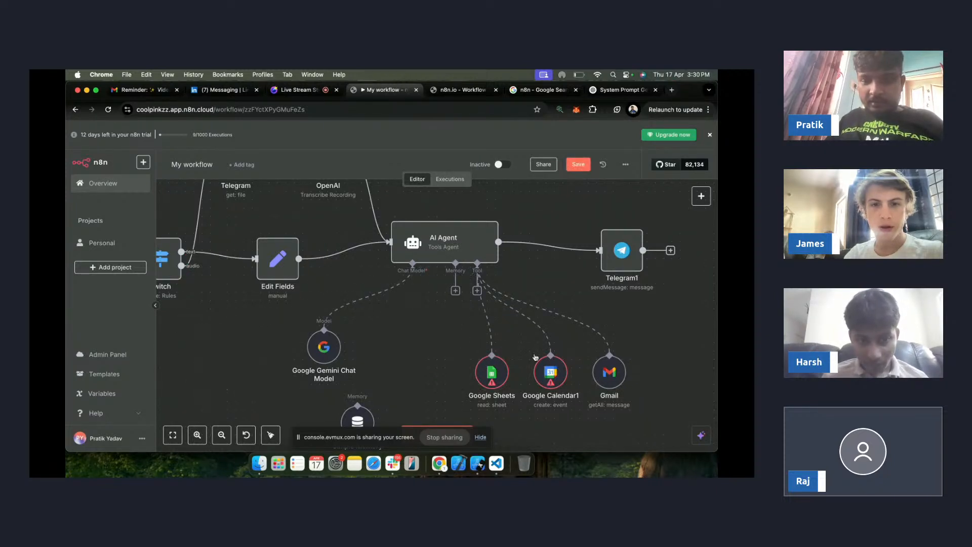
- Delete the Google Calendar1 and Google Sheets tools, and move the Gmail tool closer to the AI Agent
left_click(551, 344)
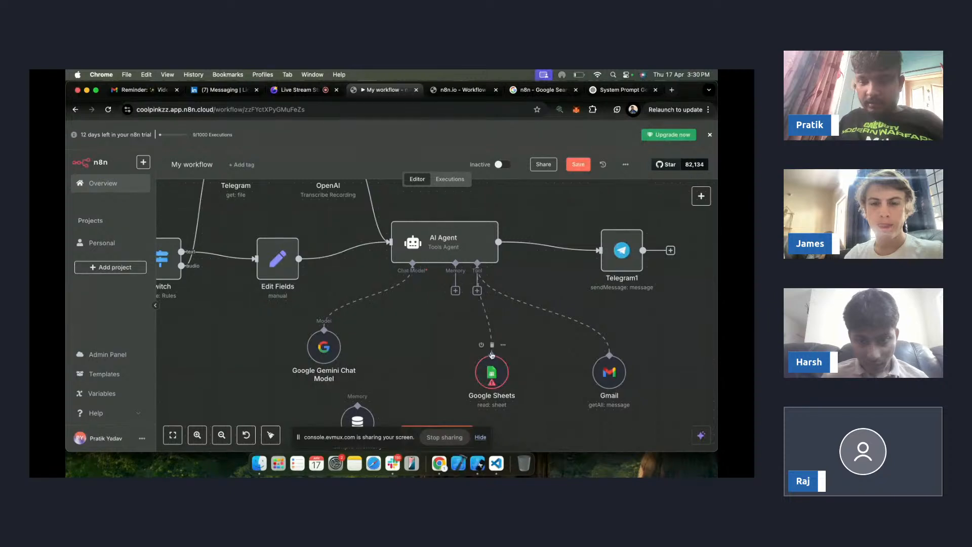
left_click(492, 345)
left_click_drag(622, 383, 530, 366)
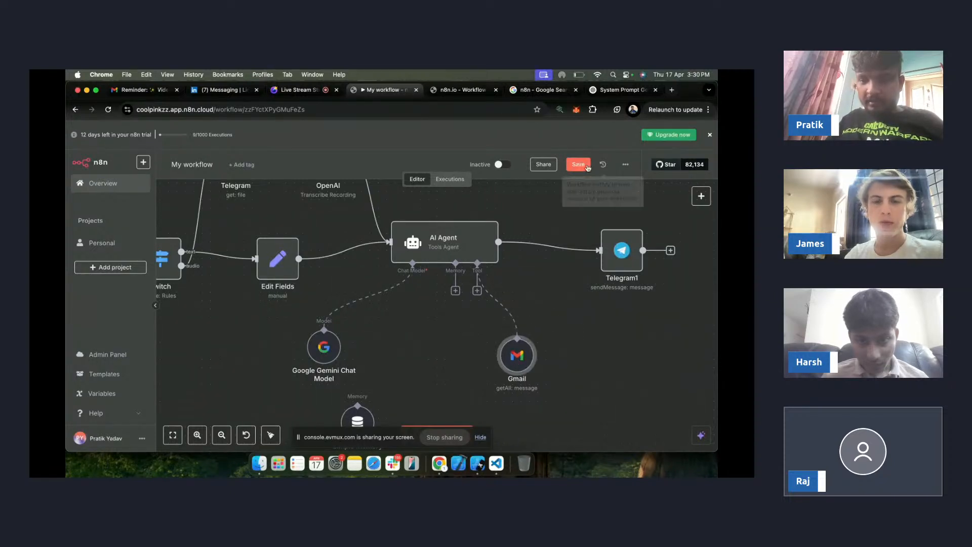
- Save the workflow, activate it, and dismiss the activation message
left_click(582, 165)
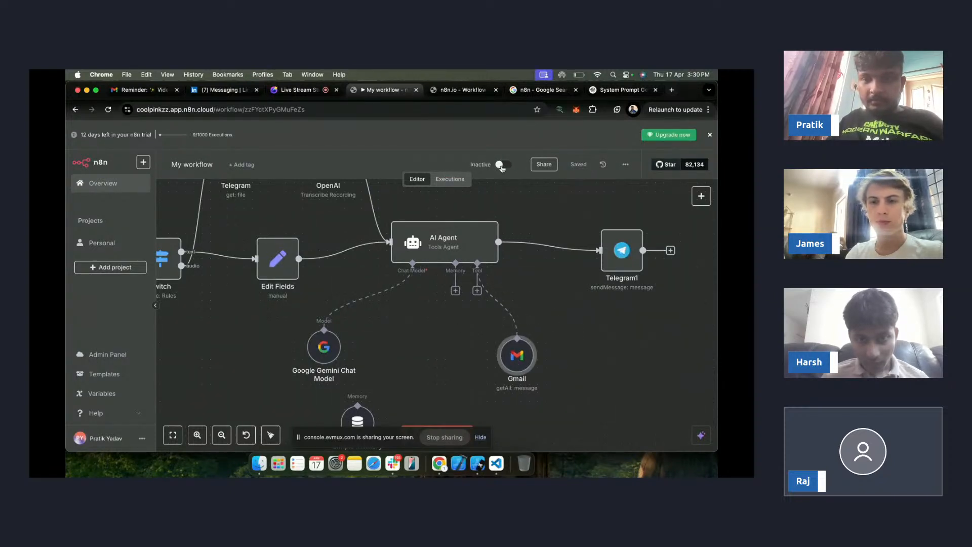
left_click(503, 166)
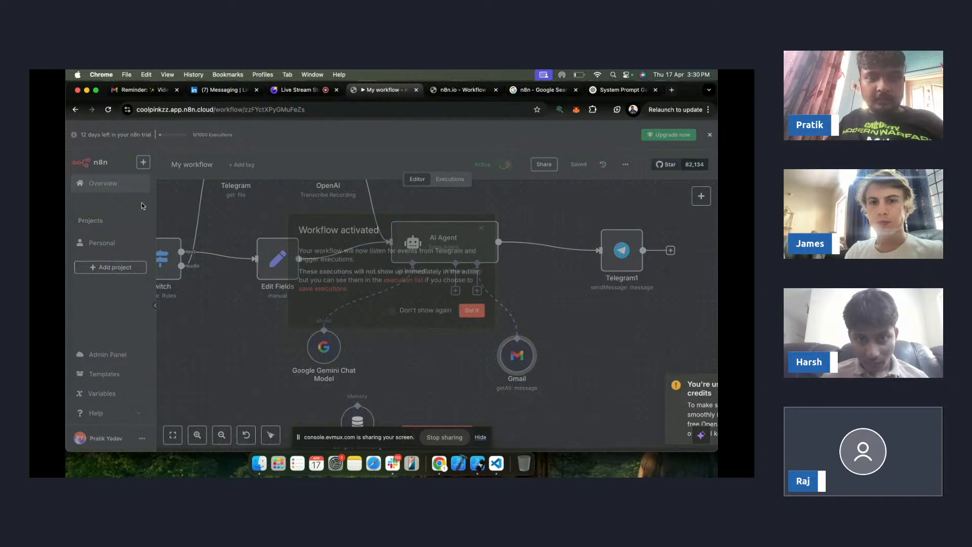
left_click(481, 318)
- Open the most recent run in the workflow's execution history, and dismiss the OpenAI credits notice
left_click(450, 179)
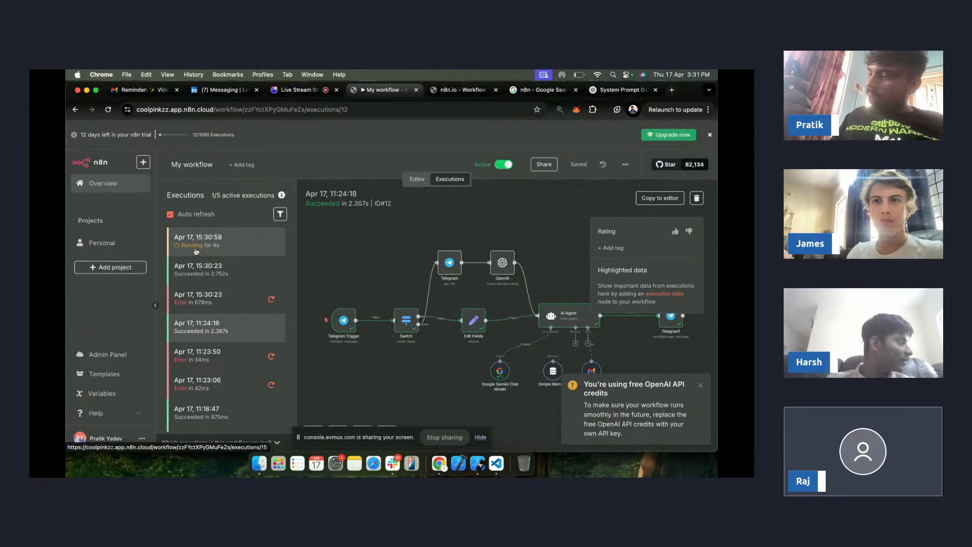
left_click(195, 252)
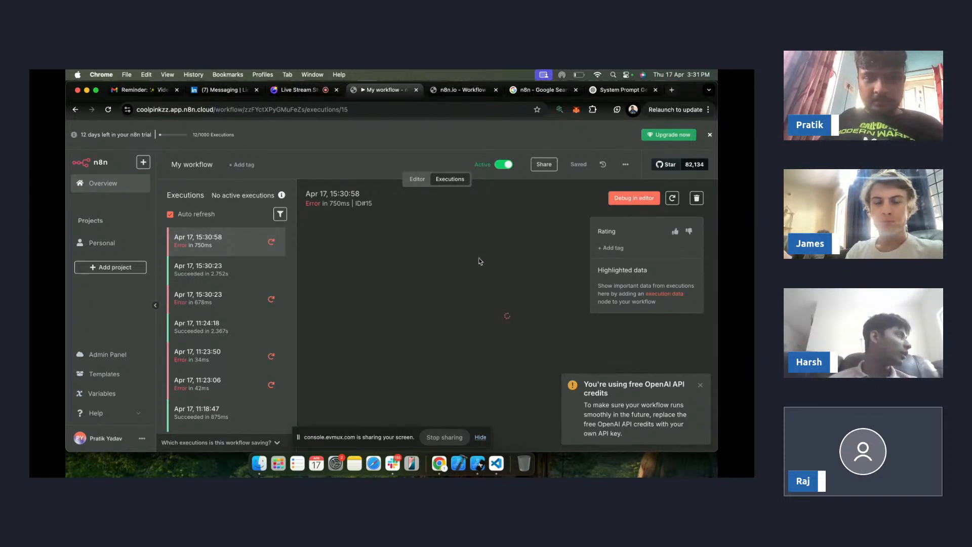
left_click(700, 387)
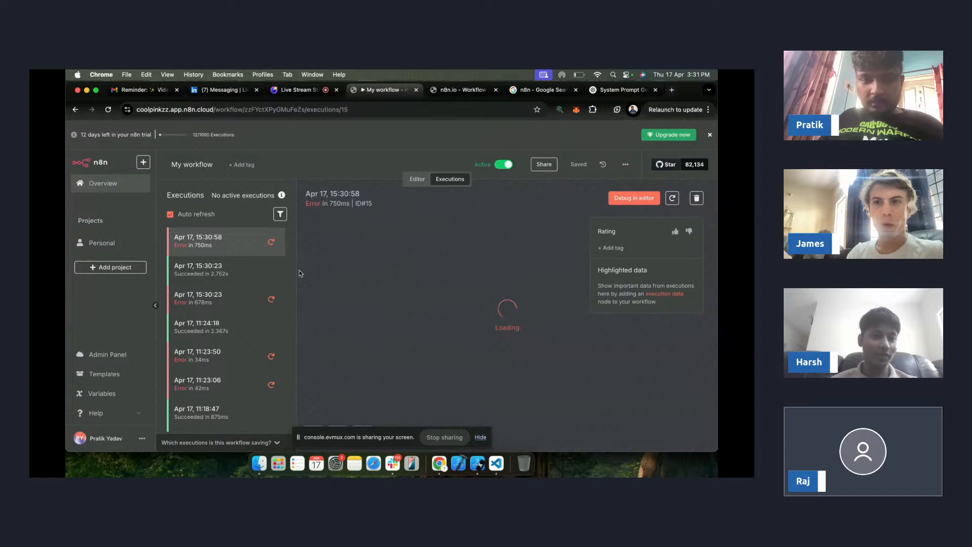
- Examine the OpenAI transcription node's error output and credential in the latest run, and return to the execution's node layout
scroll(513, 247, "up", 5)
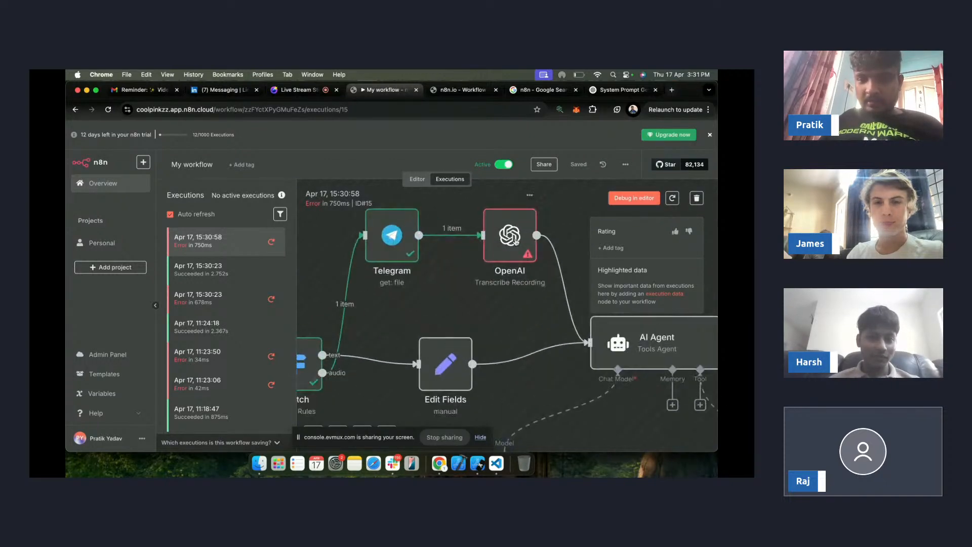
double_click(512, 244)
mouse_move(495, 199)
left_mouse_down()
mouse_move(632, 212)
mouse_move(511, 209)
left_mouse_up()
left_click(629, 208)
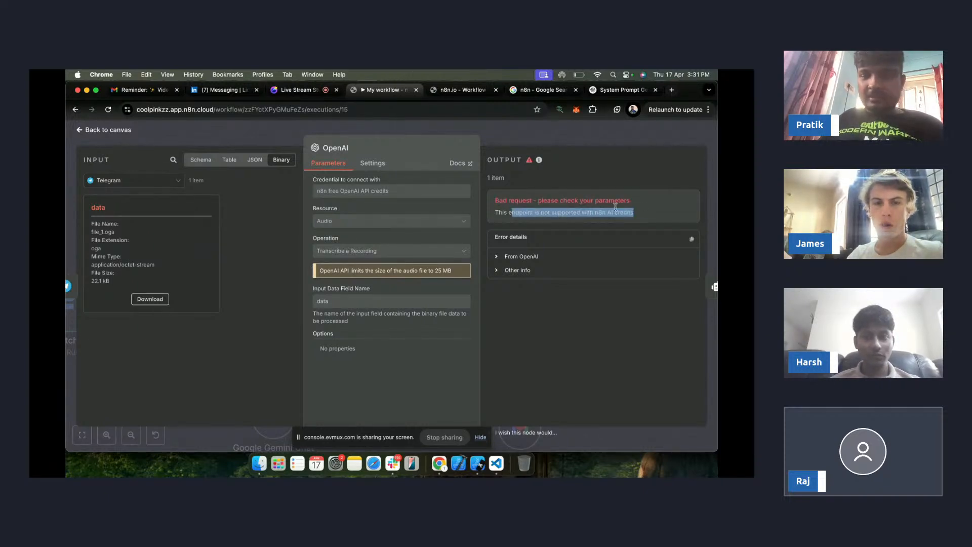
left_click(643, 209)
left_click_drag(495, 217, 556, 213)
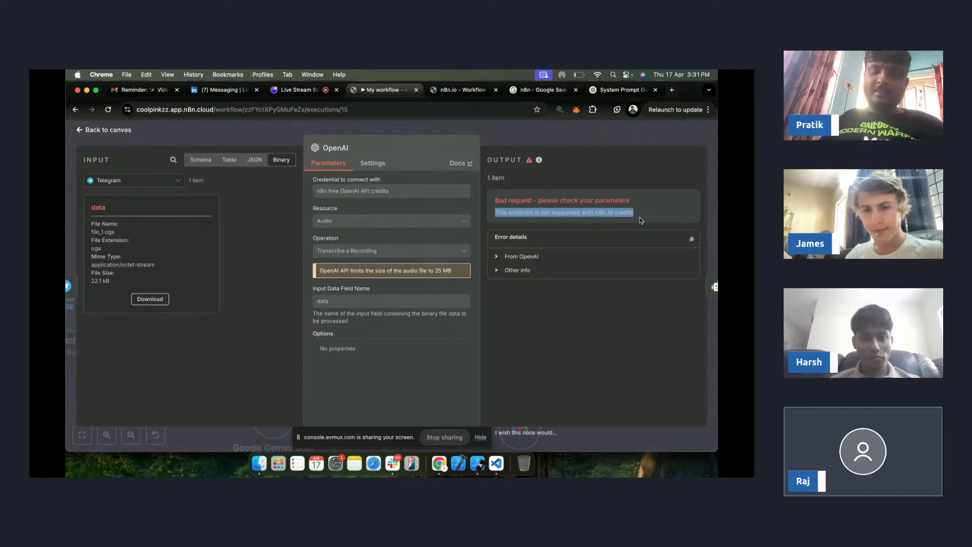
left_click(421, 195)
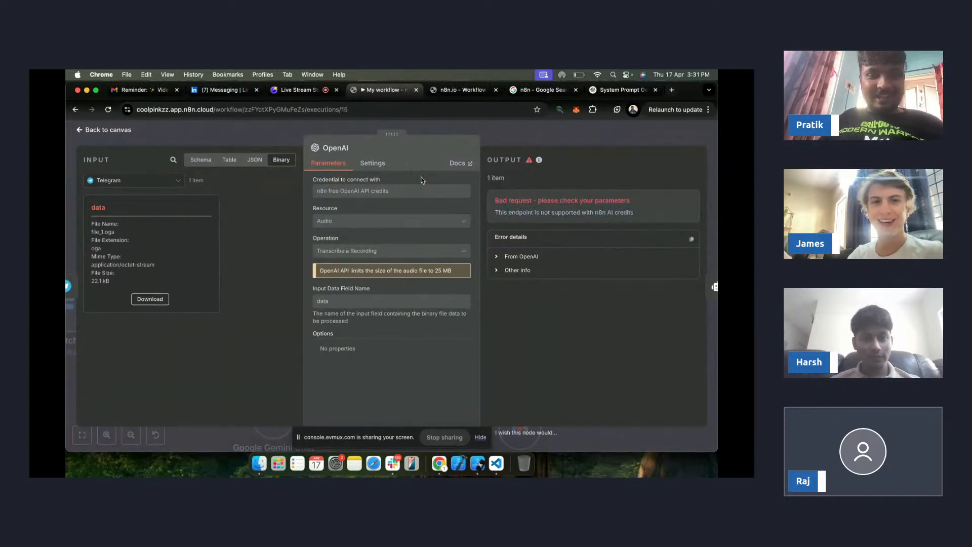
left_click(524, 128)
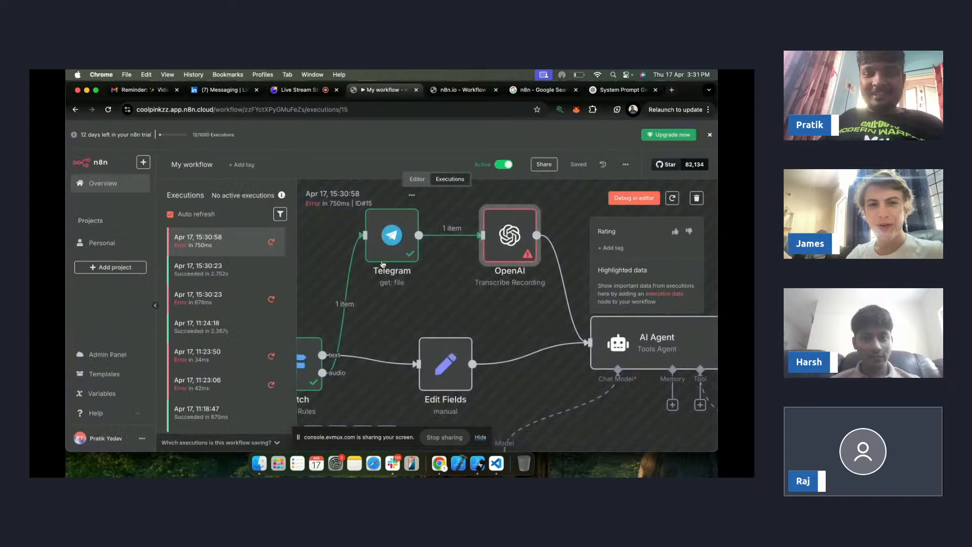
scroll(384, 273, "down", 5)
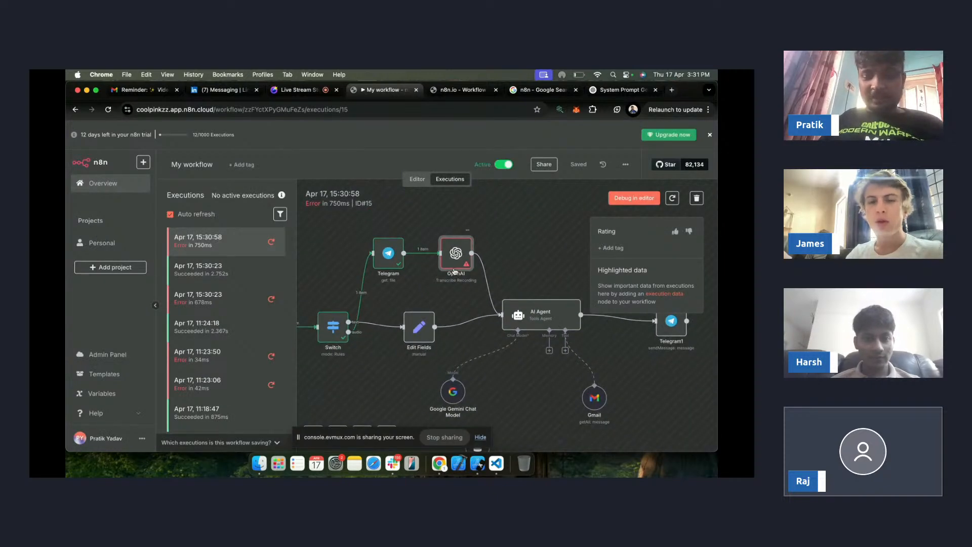
scroll(454, 272, "down", 4)
scroll(459, 291, "right", 1)
scroll(461, 299, "up", 6)
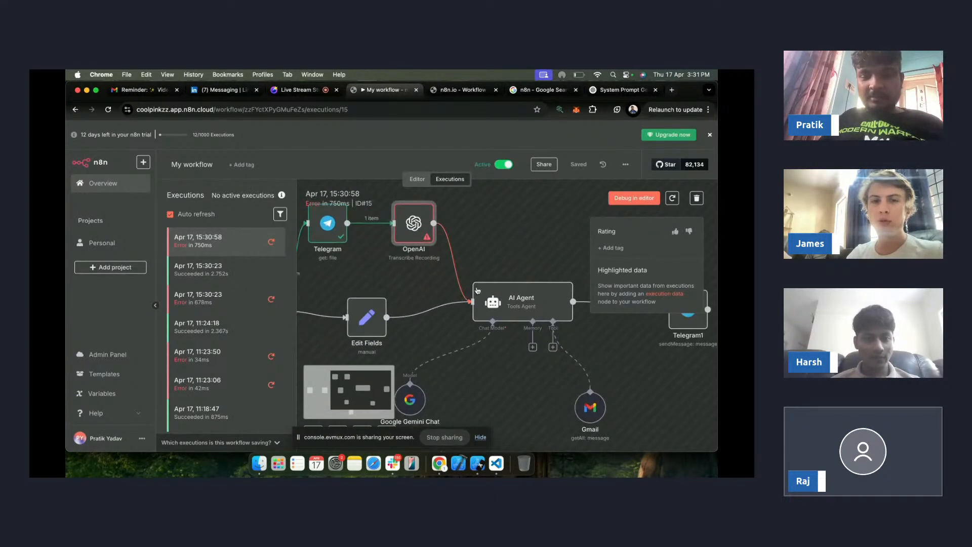
- Review the OpenAI transcription node's parameters, settings and error output in the latest run again, and return to the execution's node layout
scroll(452, 289, "down", 3)
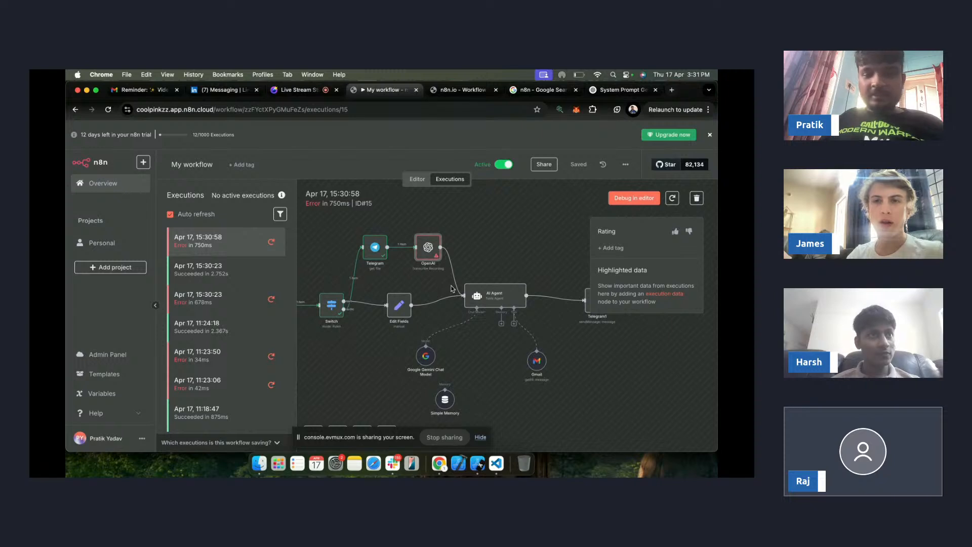
double_click(428, 243)
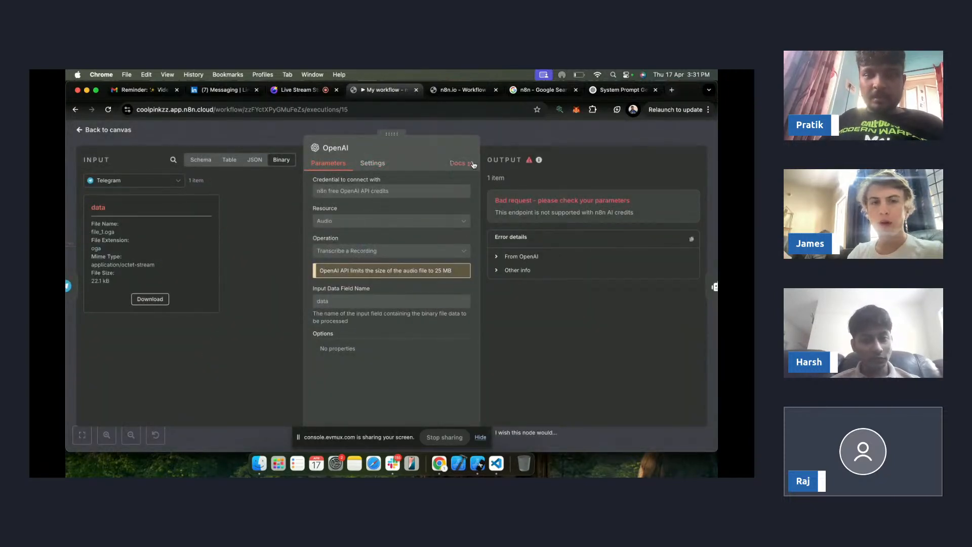
left_click(372, 163)
left_click(328, 163)
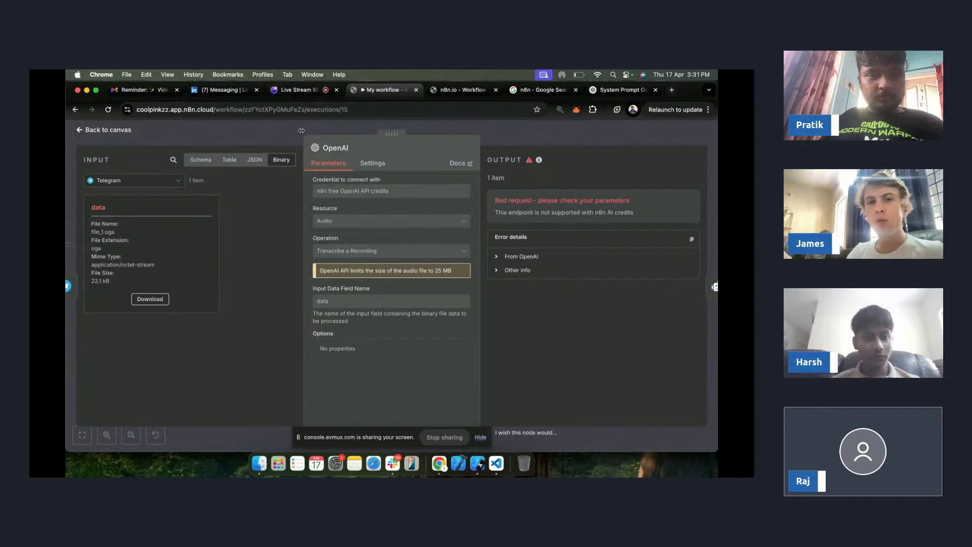
left_click(123, 128)
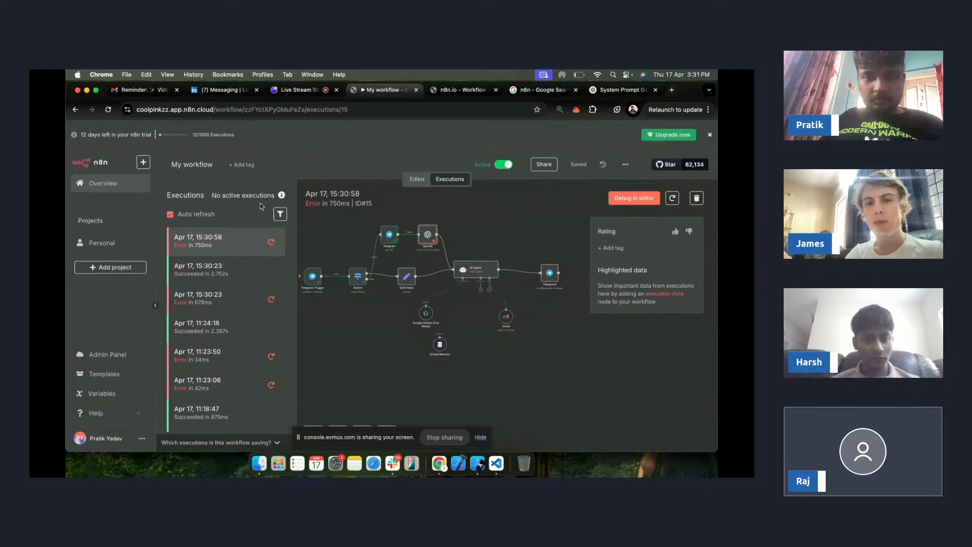
scroll(494, 279, "down", 3)
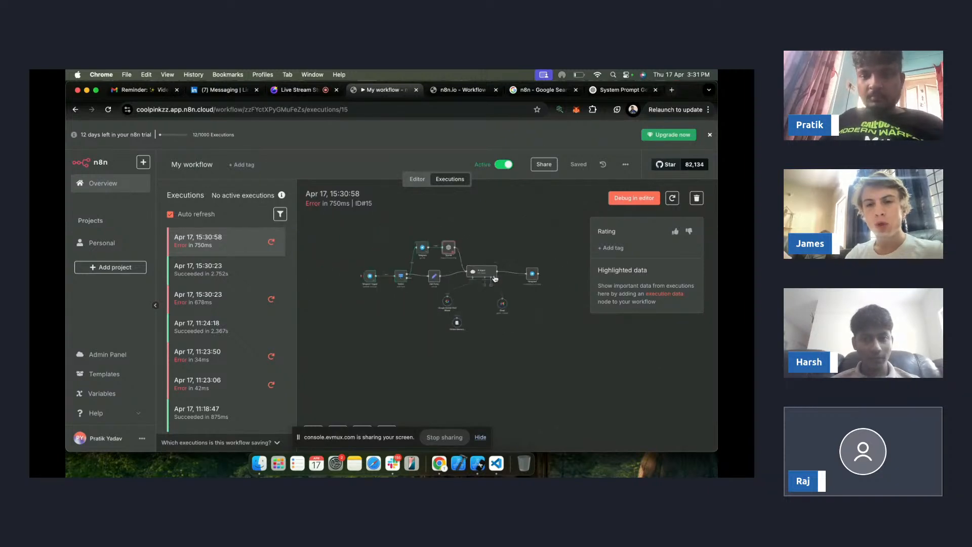
scroll(444, 279, "up", 5)
scroll(454, 288, "down", 3)
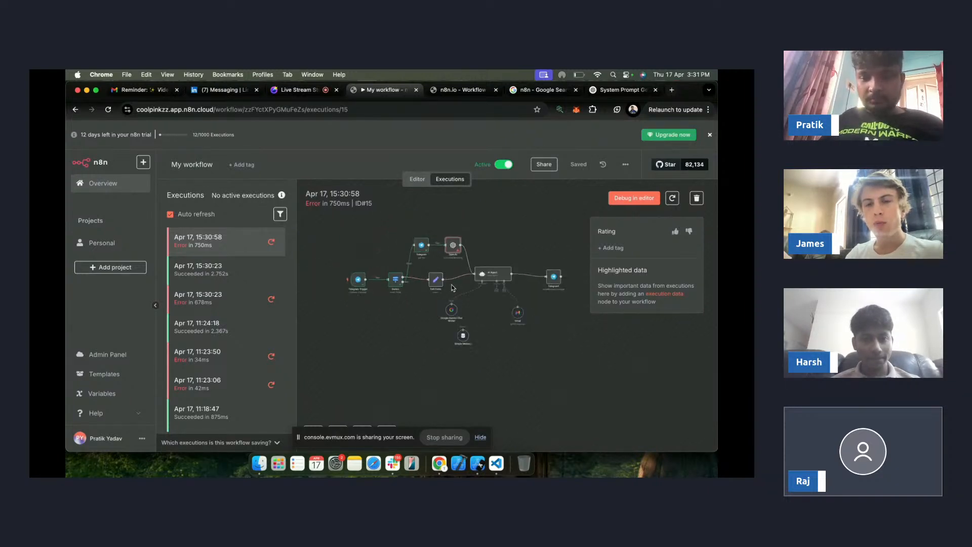
scroll(453, 288, "up", 4)
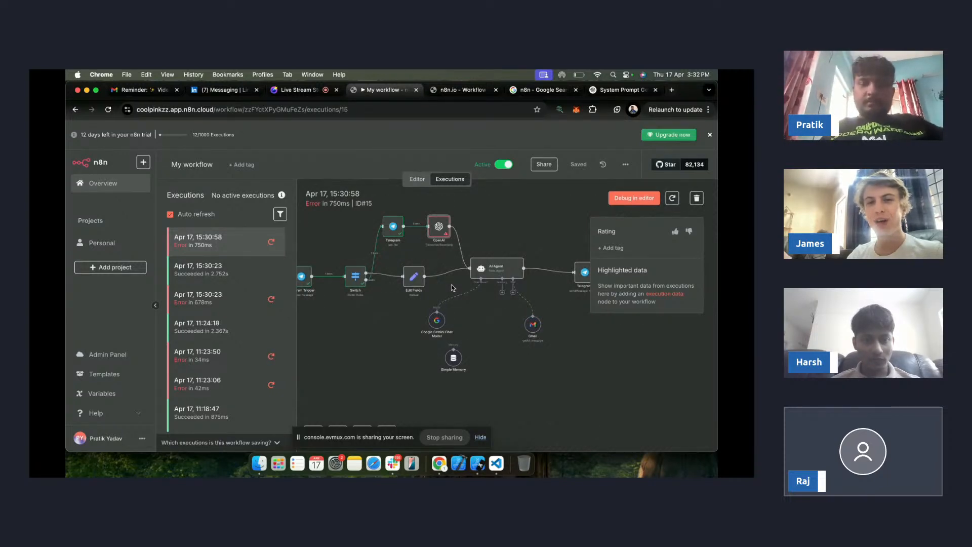
scroll(501, 269, "down", 4)
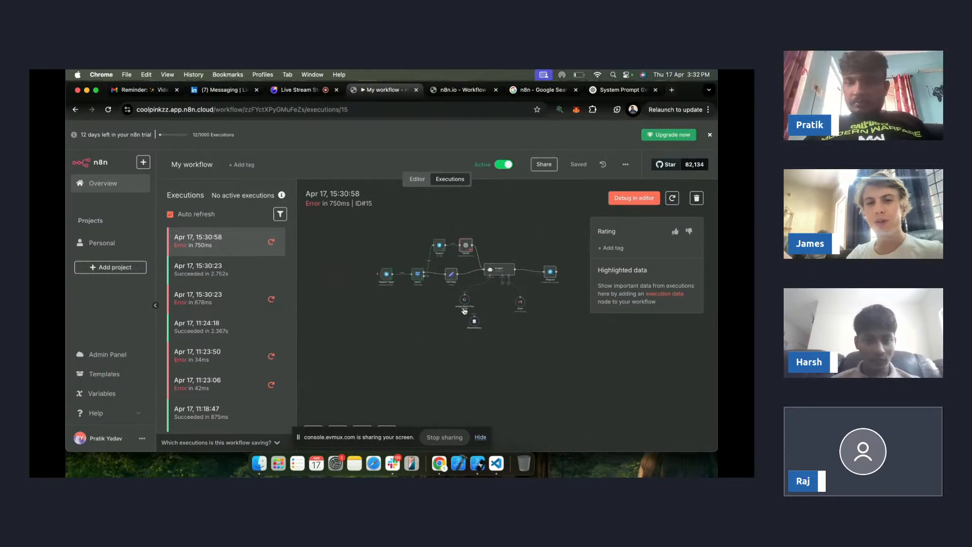
scroll(470, 245, "up", 4)
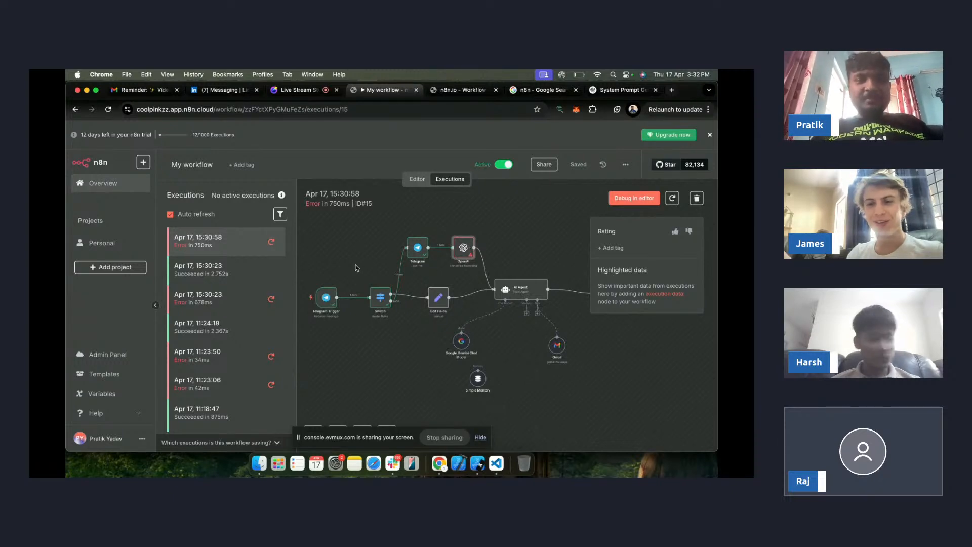
- Switch to the evmux live stream page and stop sharing the screen
left_click(313, 93)
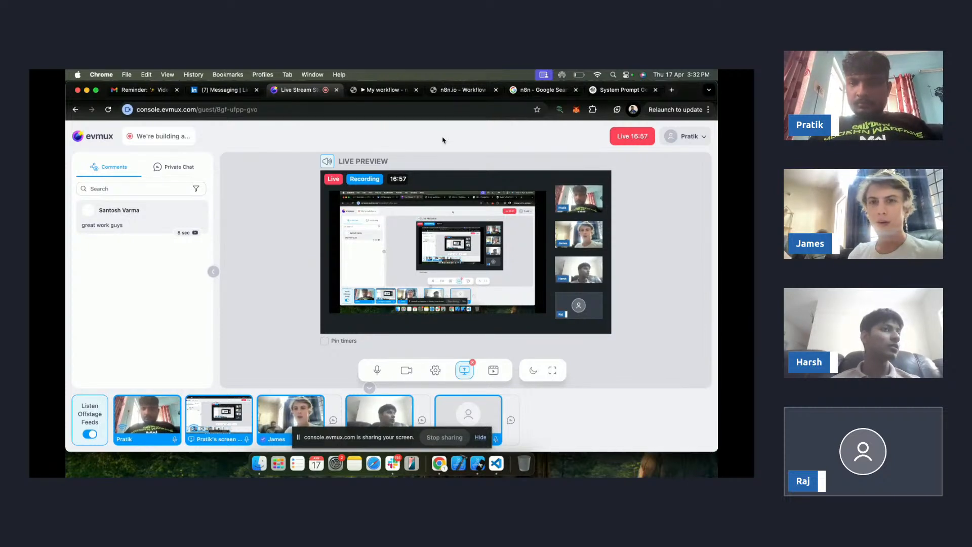
left_click(451, 438)
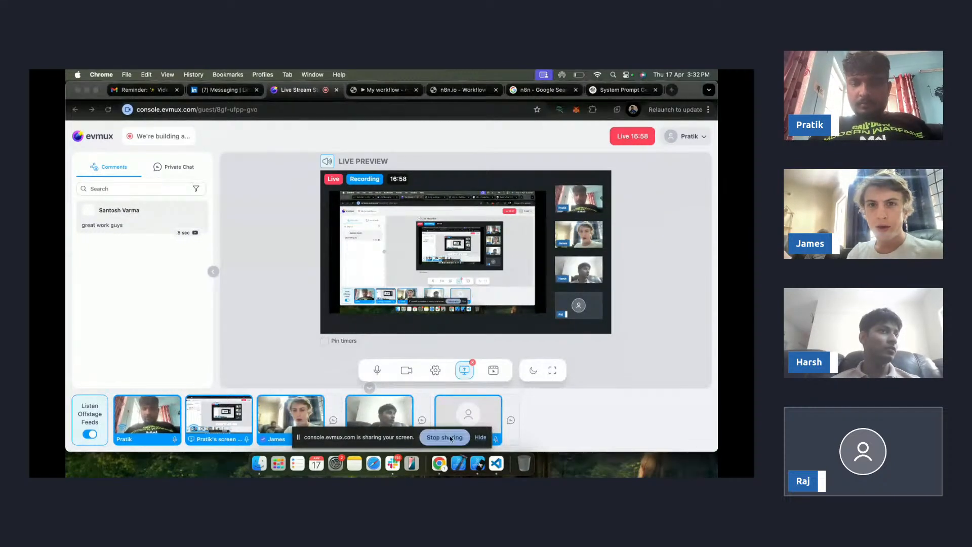